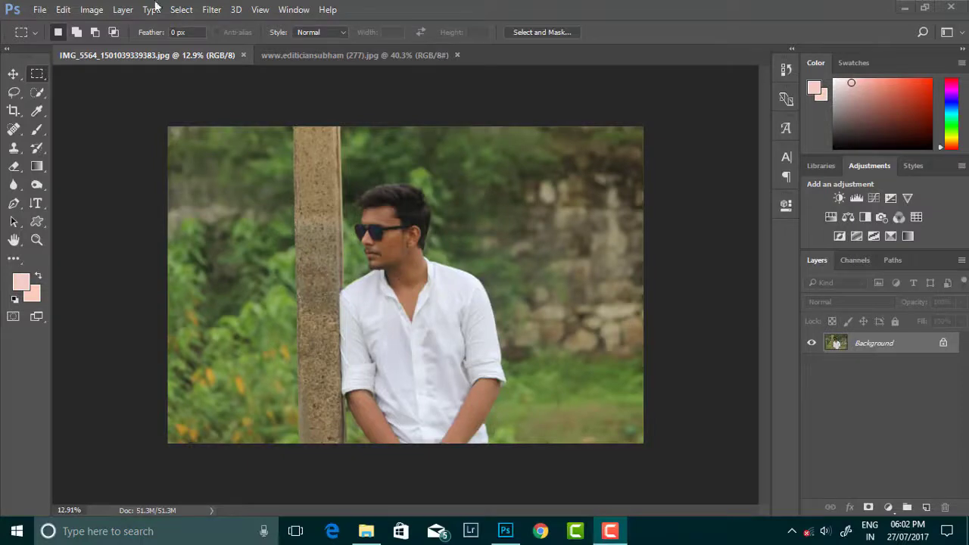
Apply a Camera Raw grade: Highlights -57, Shadows +21, Clarity +8, Vibrance +32, Reds saturation +29.
left_click(212, 9)
left_click(231, 92)
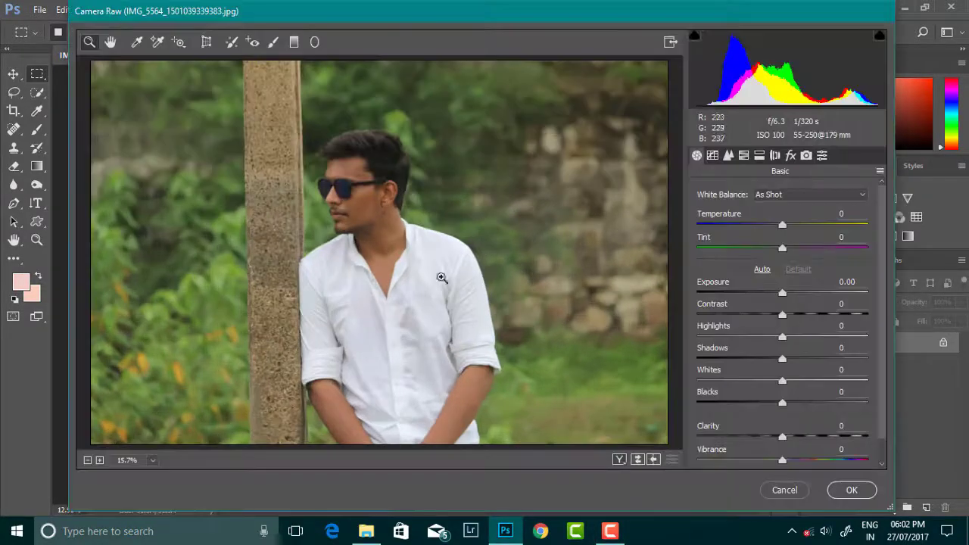
mouse_move(746, 336)
left_mouse_down()
mouse_move(722, 337)
mouse_move(734, 342)
left_mouse_up()
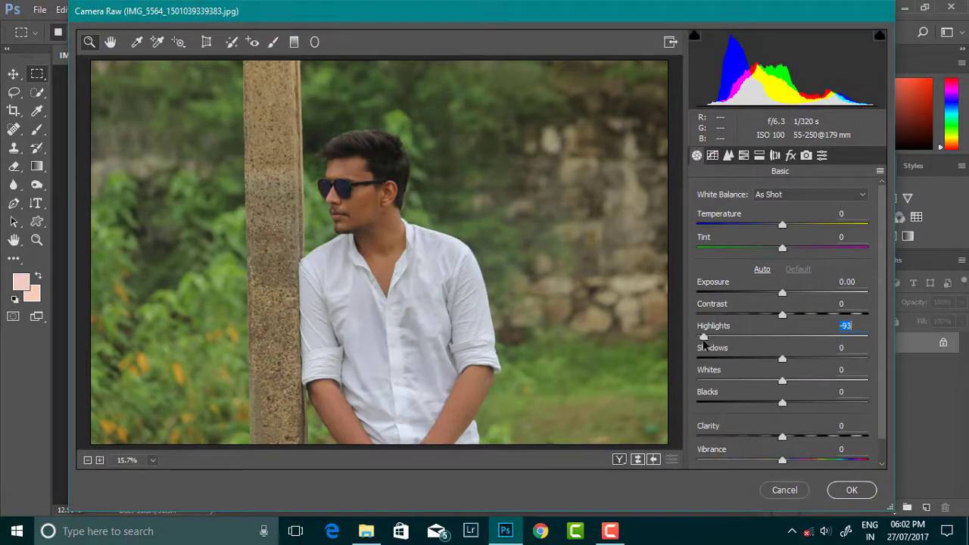
left_click_drag(784, 362, 817, 364)
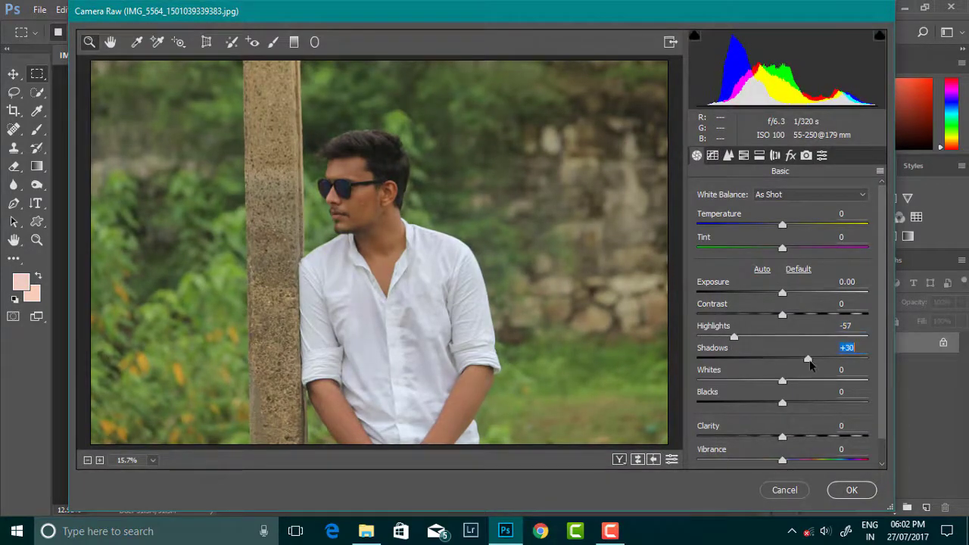
left_click_drag(785, 435, 815, 463)
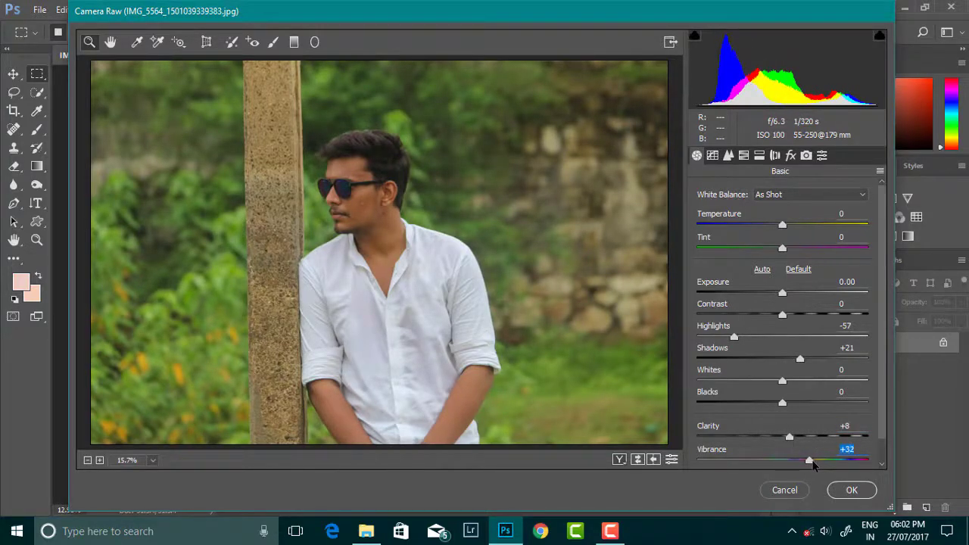
left_click(760, 156)
left_click(803, 215)
left_click_drag(786, 290, 834, 294)
left_click(766, 215)
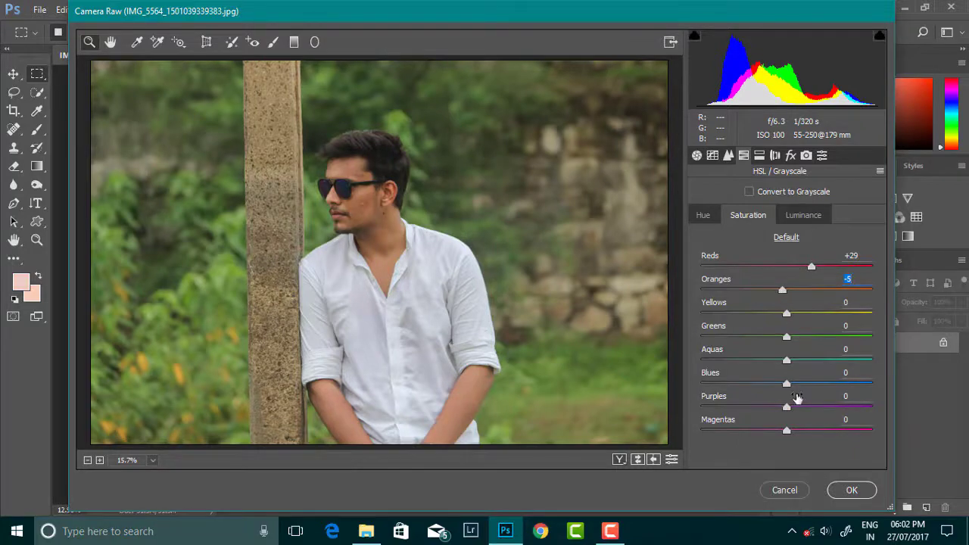
left_click(851, 490)
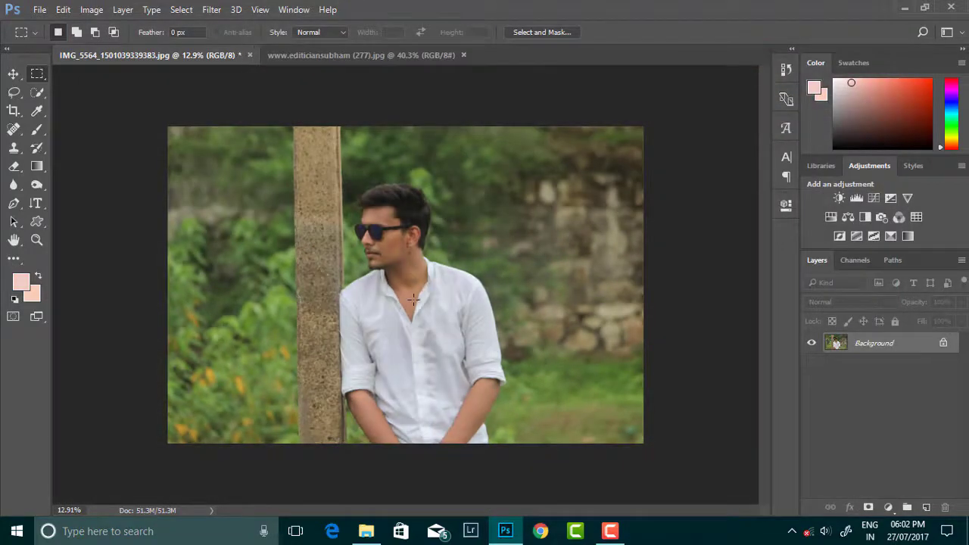
Choose the Quick Selection tool and check its brush size.
scroll(413, 299, "up", 3)
scroll(413, 299, "down", 2)
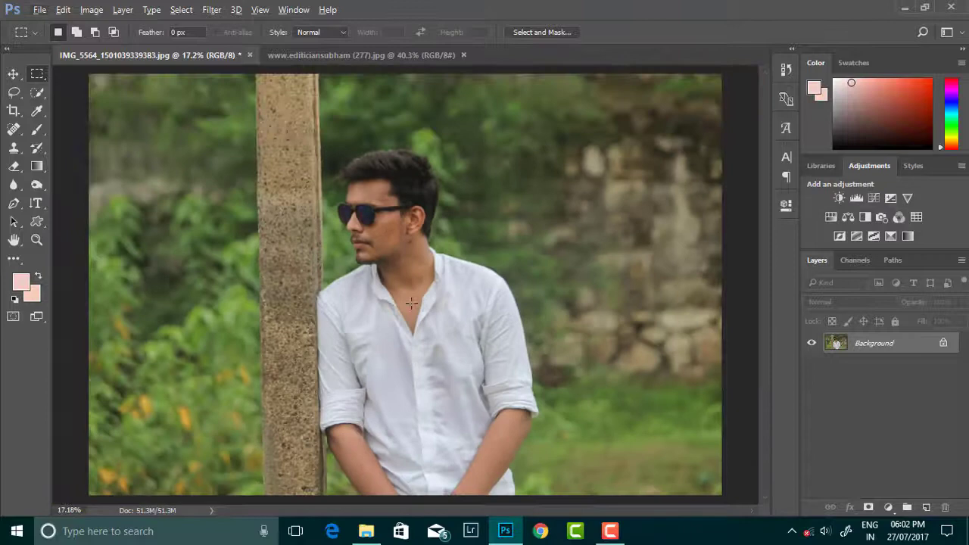
left_click(35, 94)
left_click(130, 38)
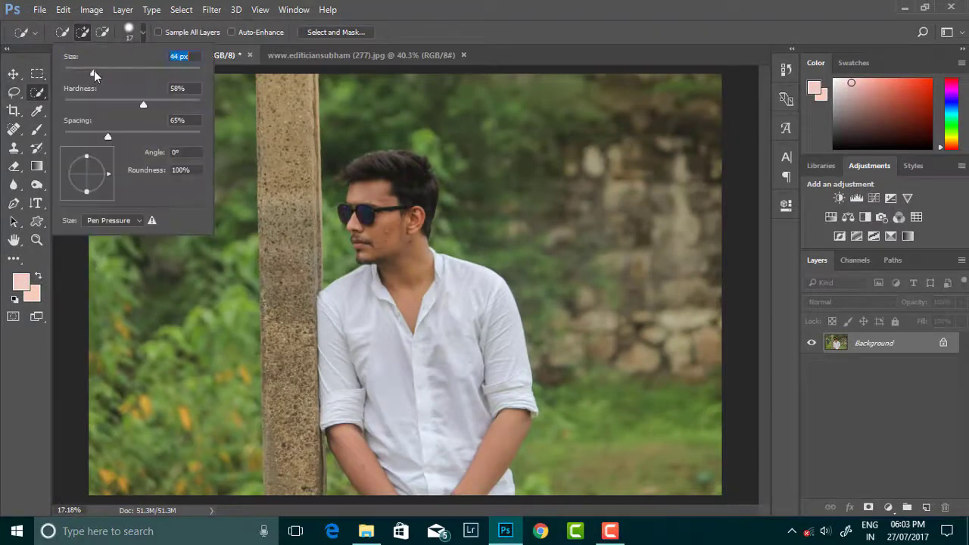
Resize the image with the 11 x 14 in 300 dpi Image Size preset.
left_click(87, 9)
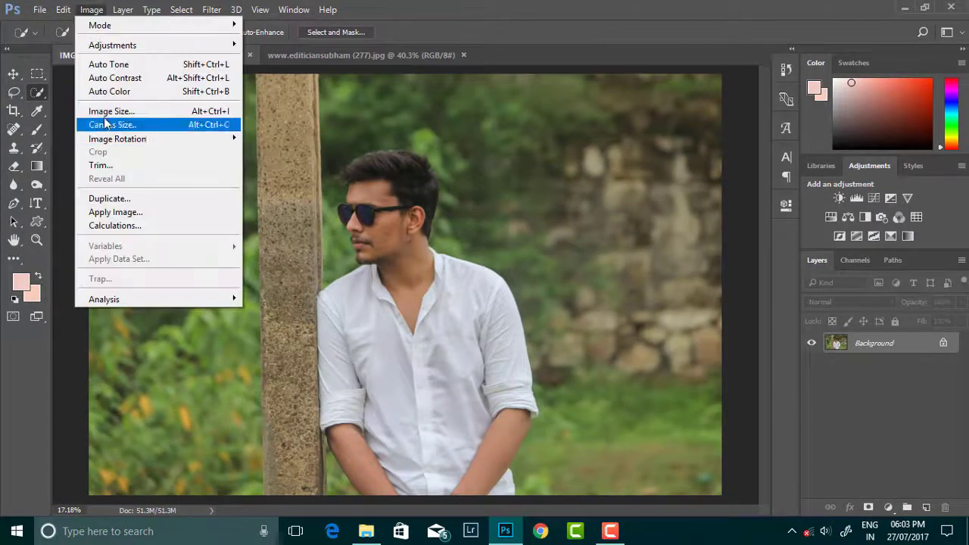
left_click(108, 111)
left_click(727, 161)
left_click(729, 324)
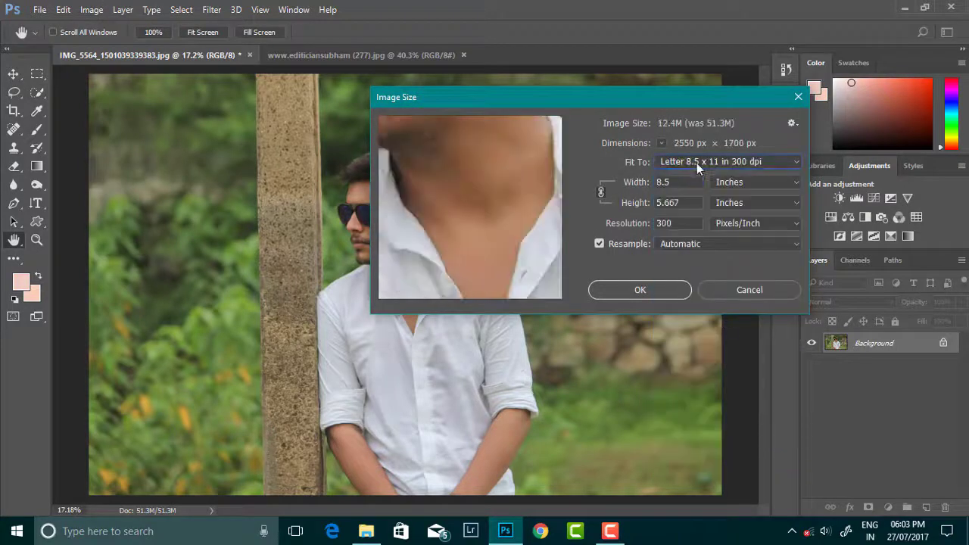
left_click(696, 161)
left_click(697, 392)
left_click(639, 290)
Quick-select the stone pillar, the shirt, and the lower arm and hand.
key("ctrl+0")
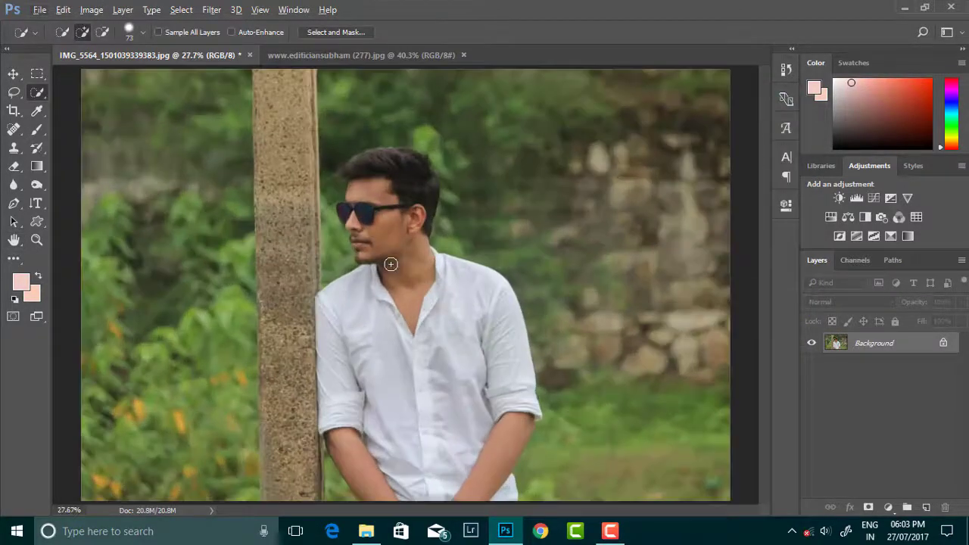
mouse_move(285, 85)
left_mouse_down()
mouse_move(295, 174)
mouse_move(281, 469)
mouse_move(307, 237)
left_mouse_up()
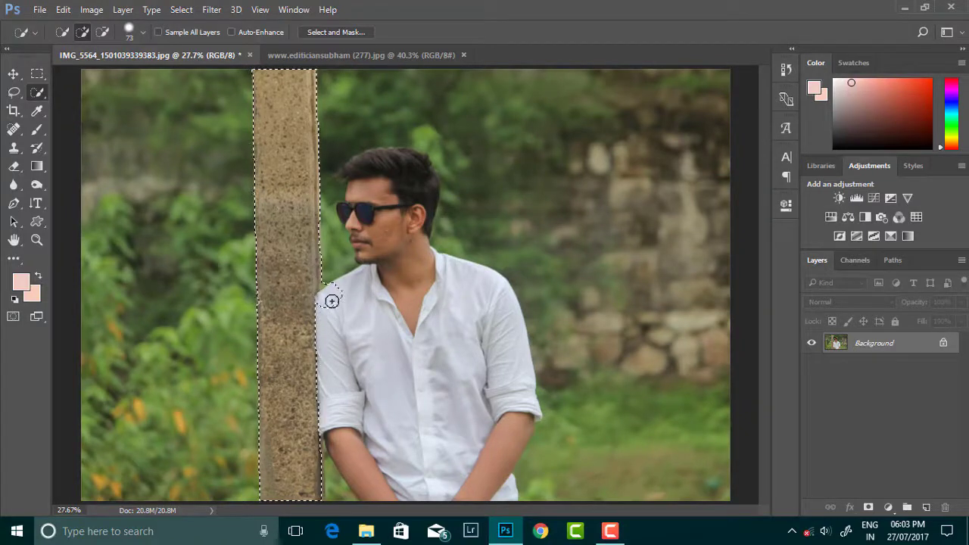
mouse_move(331, 299)
left_mouse_down()
mouse_move(354, 334)
mouse_move(431, 329)
mouse_move(402, 220)
mouse_move(492, 341)
left_mouse_up()
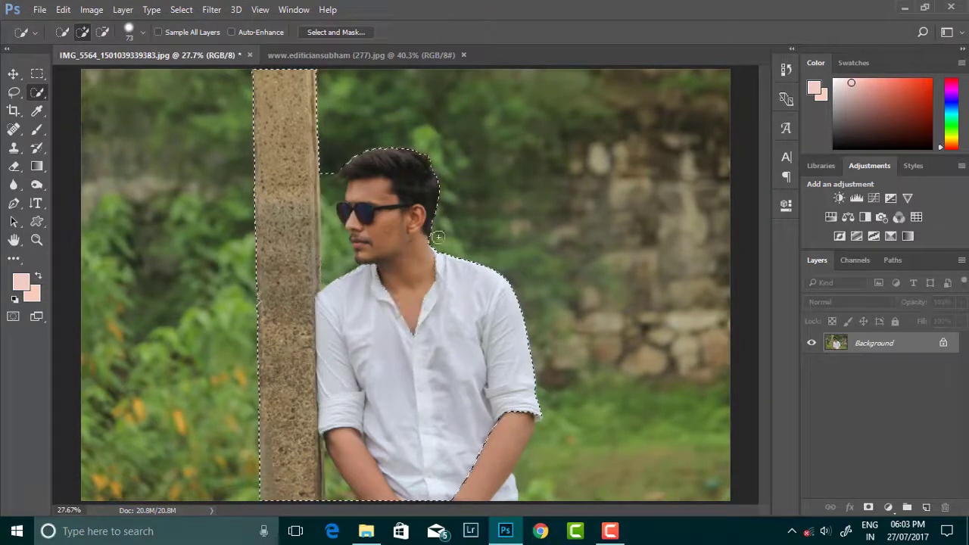
key("ctrl+minus")
left_click_drag(473, 418, 463, 413)
key("ctrl+plus")
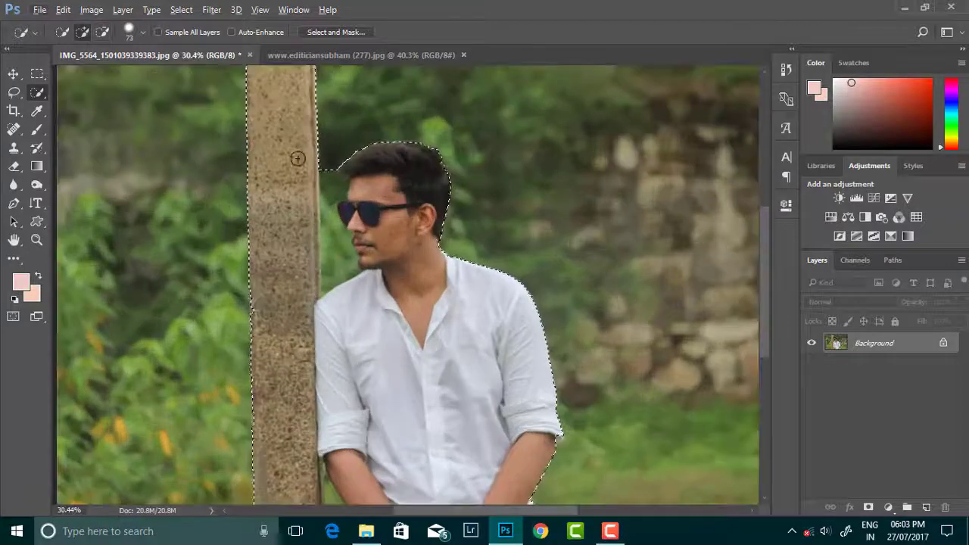
scroll(258, 387, "up", 2)
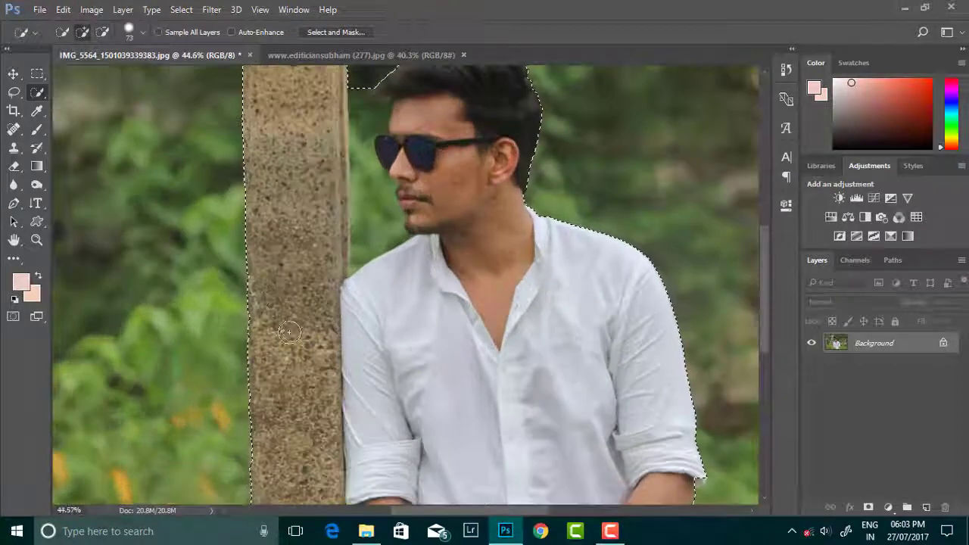
scroll(284, 354, "up", 1)
scroll(405, 280, "up", 5)
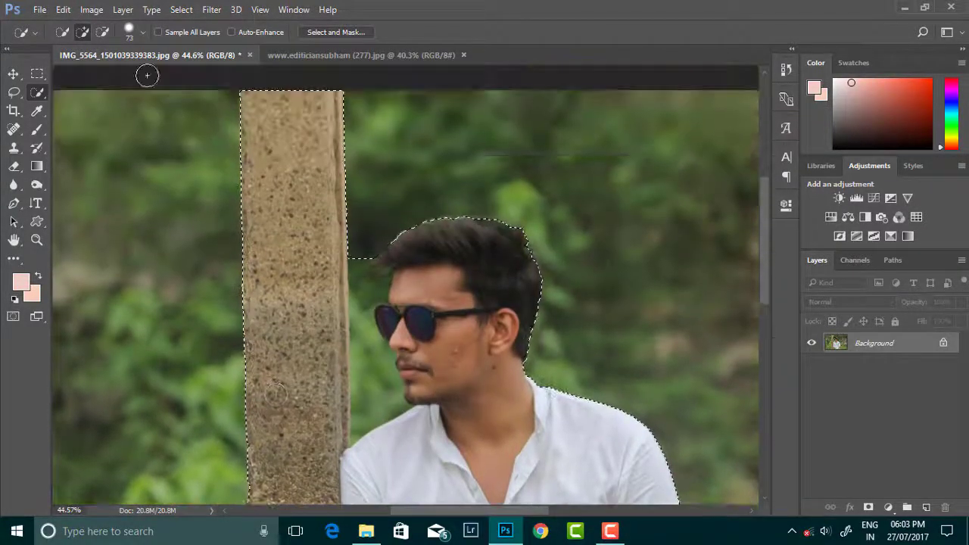
Shrink the selection brush and add the gap beside the face.
right_click(84, 70)
left_click_drag(84, 62, 65, 62)
key("Return")
mouse_move(375, 314)
left_mouse_down()
mouse_move(369, 435)
mouse_move(359, 303)
left_mouse_up()
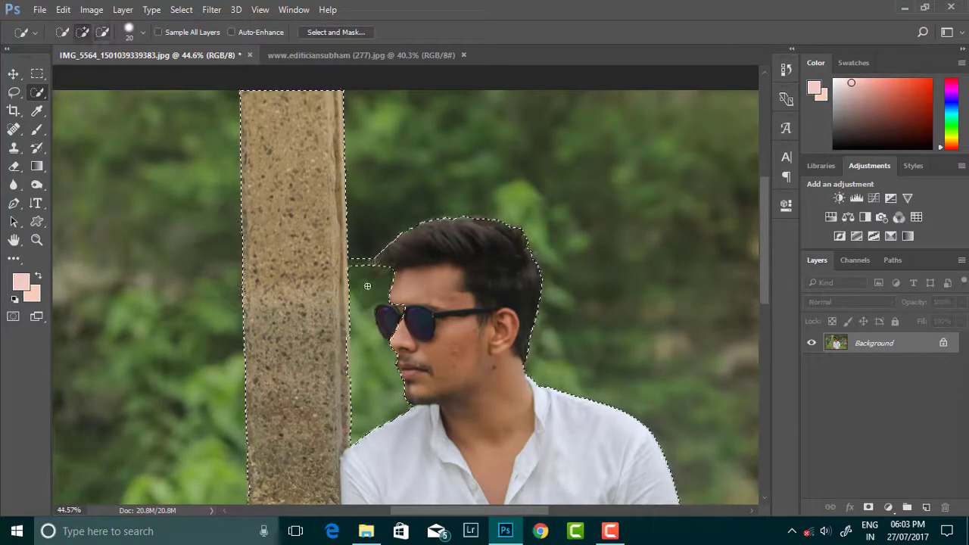
scroll(357, 294, "up", 1)
scroll(386, 266, "down", 3)
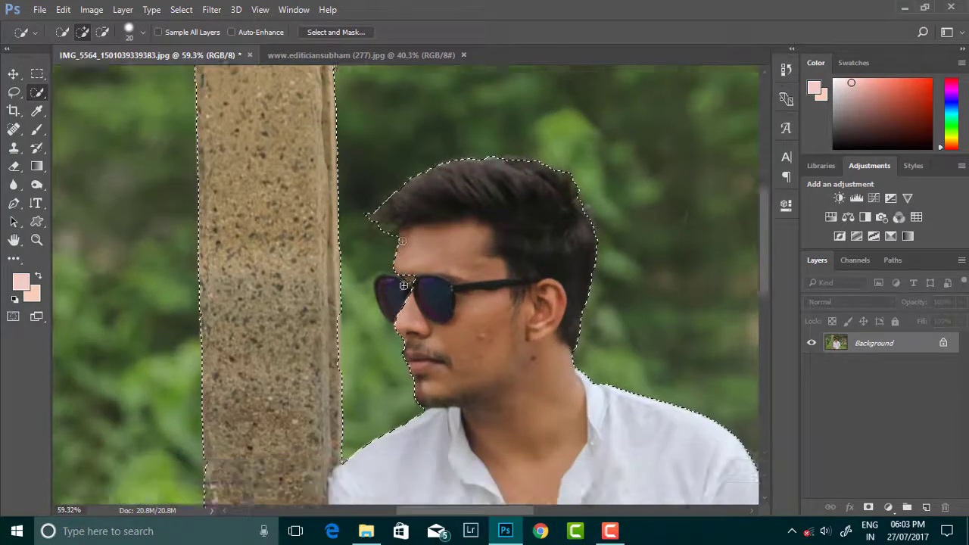
scroll(385, 266, "up", 3)
scroll(402, 314, "down", 2)
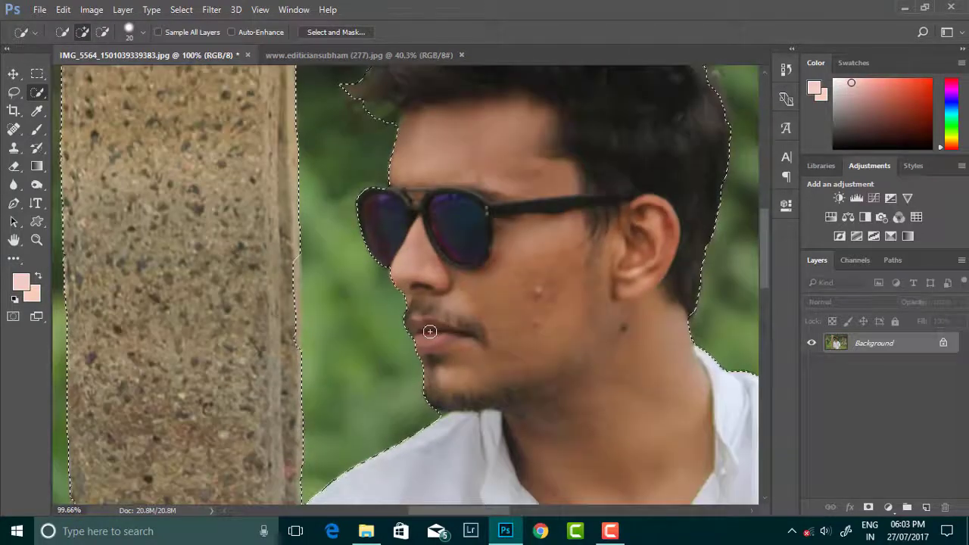
scroll(385, 331, "down", 2)
scroll(386, 331, "up", 3)
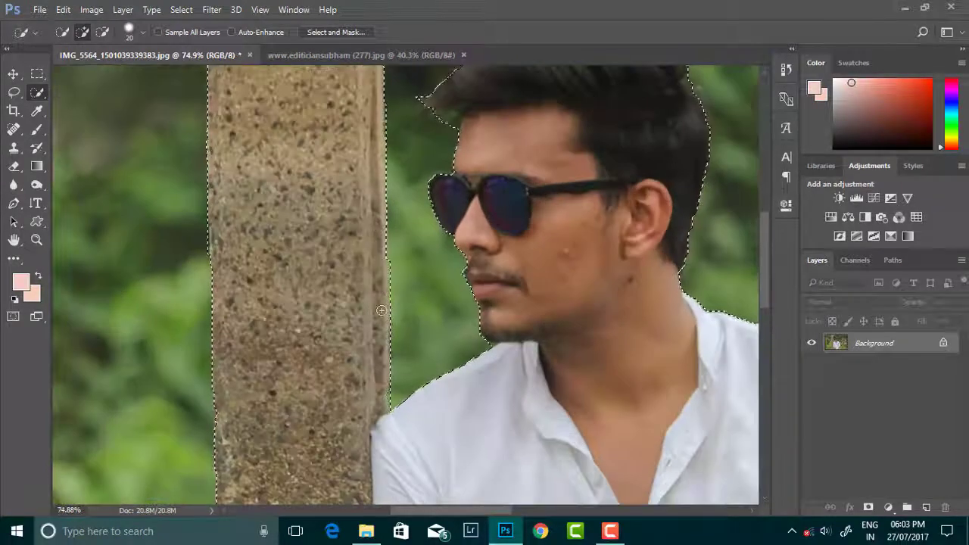
scroll(394, 310, "down", 3)
scroll(394, 310, "down", 2)
scroll(391, 309, "down", 3)
scroll(409, 326, "down", 3)
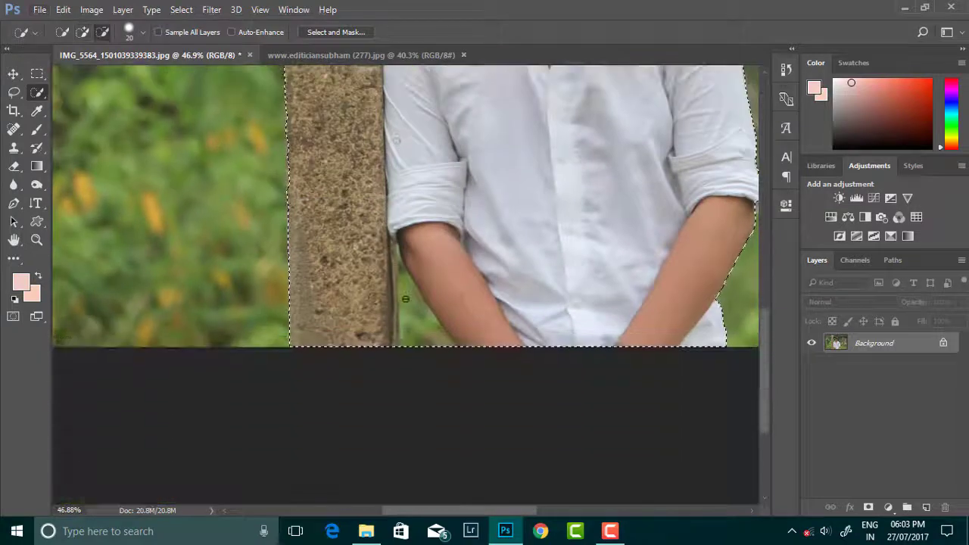
Adjust the selection to follow the left arm's edge.
left_click_drag(419, 337, 439, 277)
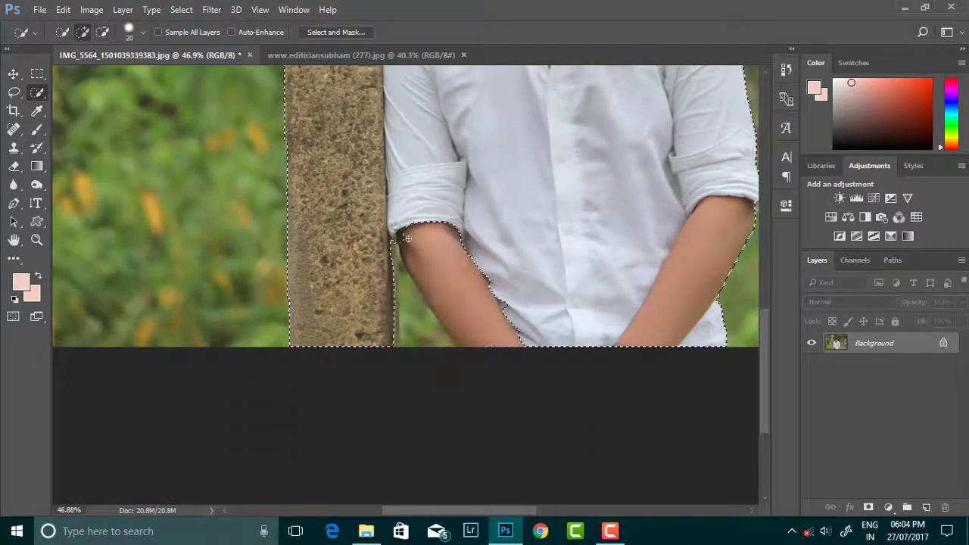
scroll(436, 277, "down", 2)
scroll(431, 277, "down", 2)
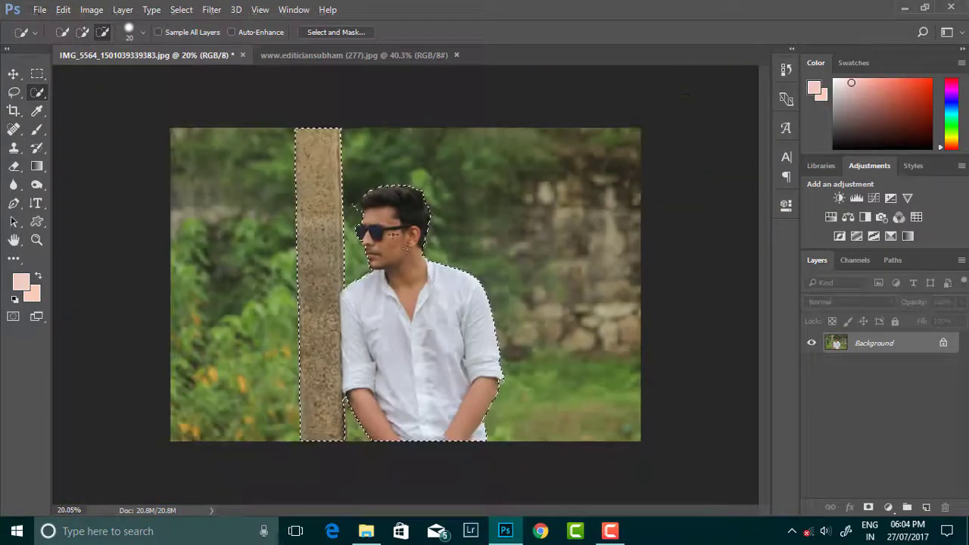
scroll(369, 236, "up", 4)
scroll(369, 236, "down", 1)
scroll(369, 236, "down", 2)
scroll(363, 236, "up", 4)
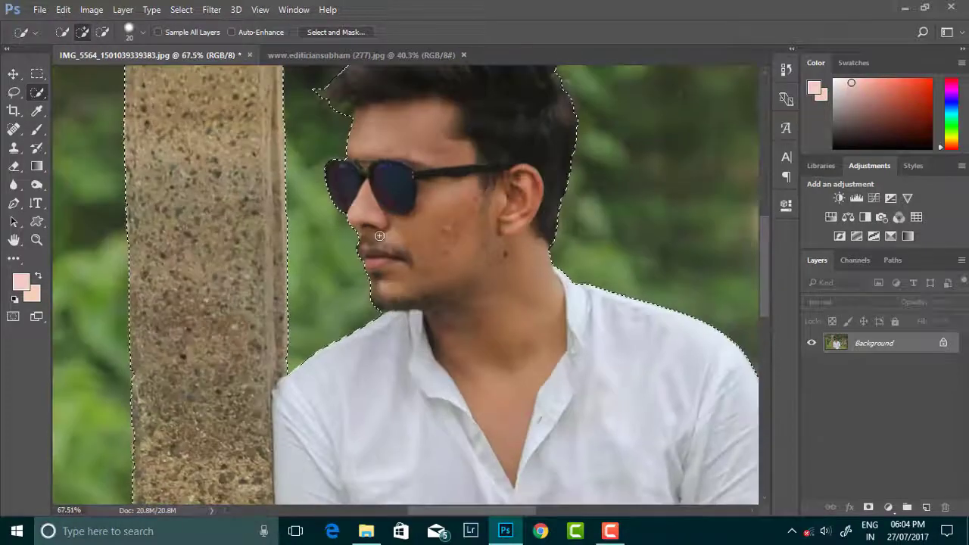
Feather the selection by 2 pixels.
right_click(552, 233)
left_click(584, 256)
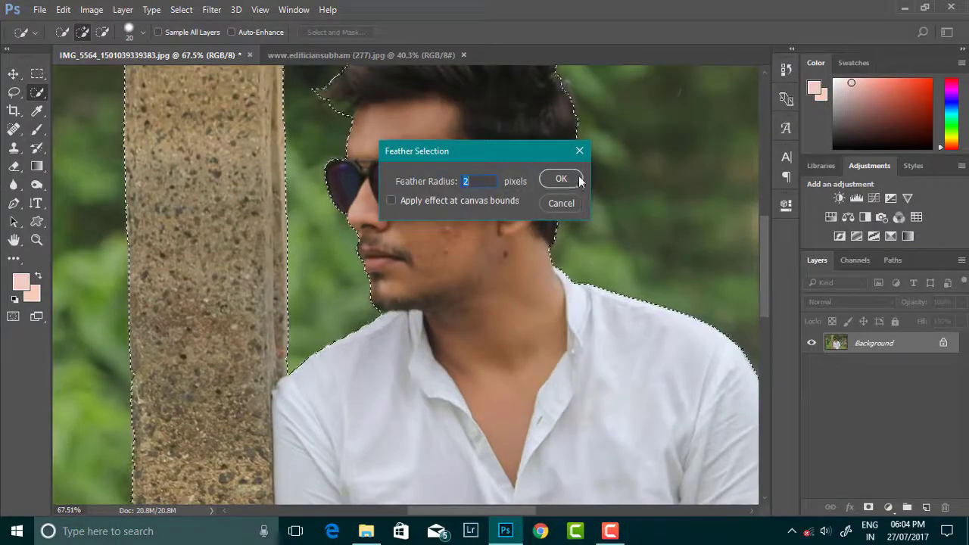
left_click(558, 177)
scroll(558, 178, "down", 2)
Refine the selection edges in Select and Mask and mask out the background.
left_click(336, 32)
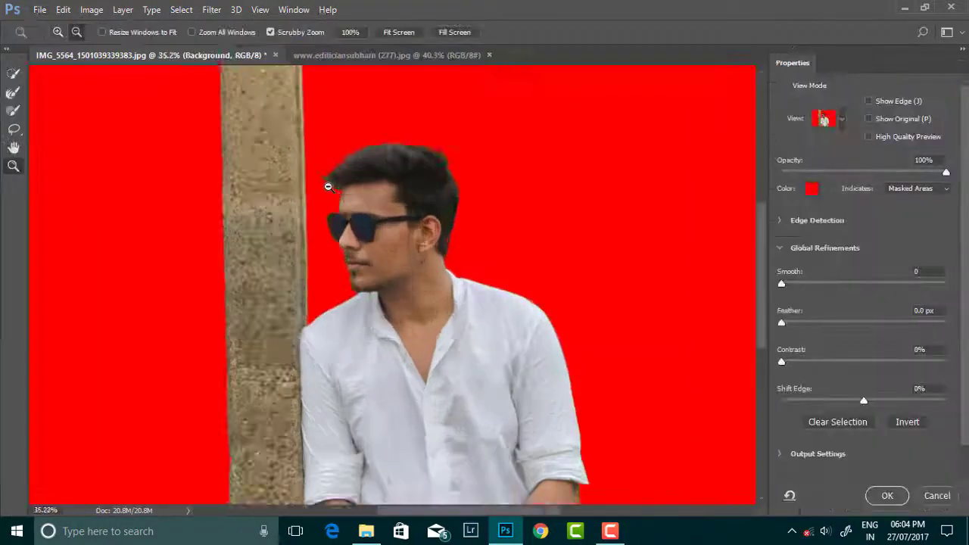
left_click(13, 91)
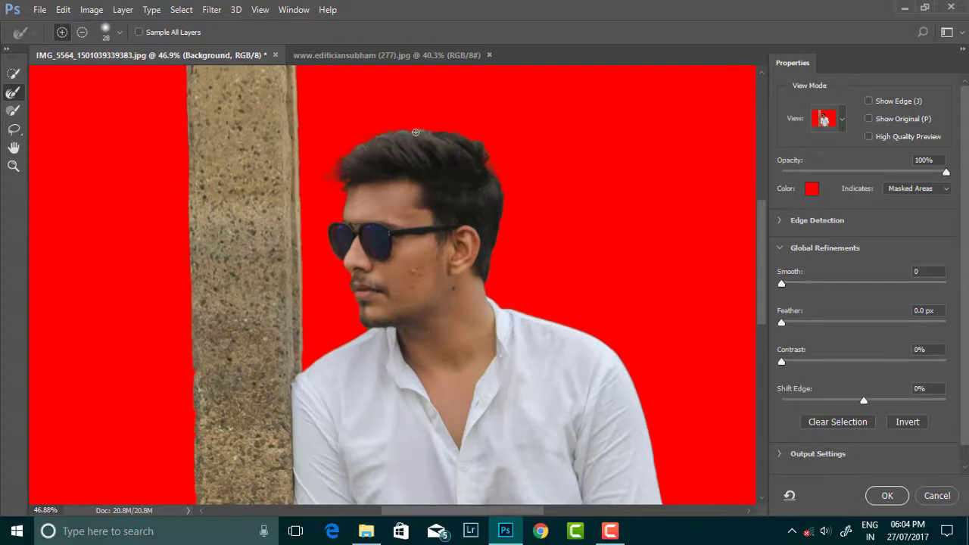
scroll(449, 142, "down", 1)
scroll(449, 273, "down", 1)
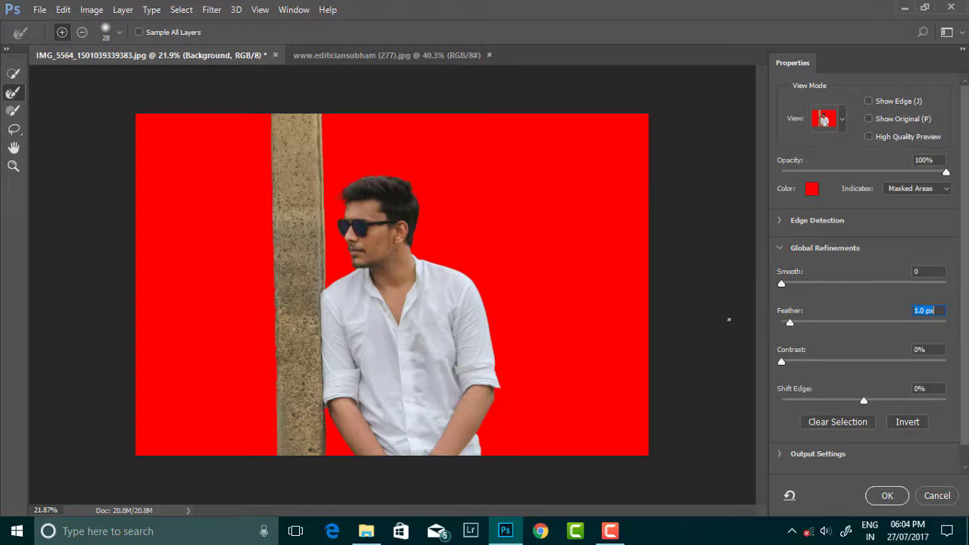
left_click(893, 498)
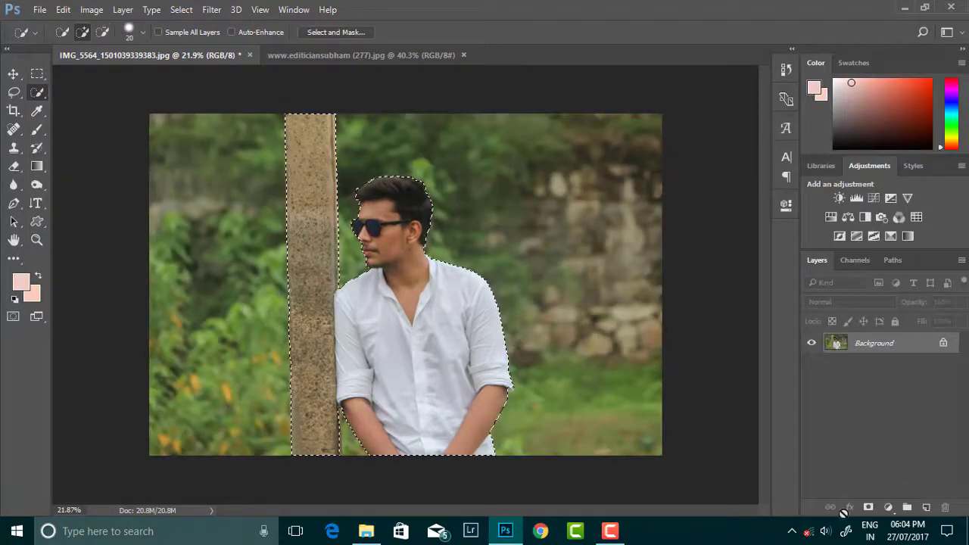
left_click(869, 507)
Refine Layer 0's mask edges again in Select and Mask and accept.
scroll(411, 290, "up", 2)
scroll(530, 303, "up", 1)
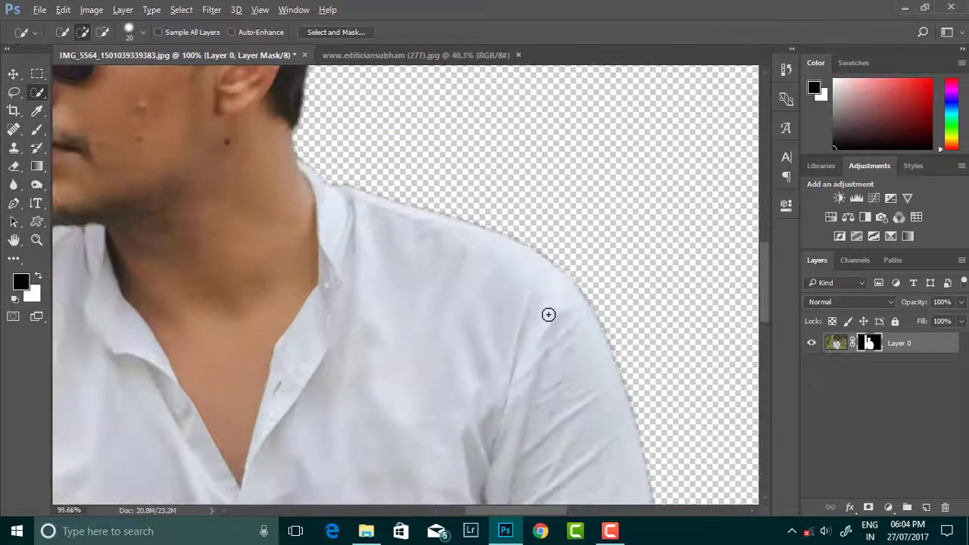
scroll(538, 313, "down", 3)
scroll(470, 325, "down", 1)
scroll(470, 324, "up", 1)
scroll(500, 303, "up", 1)
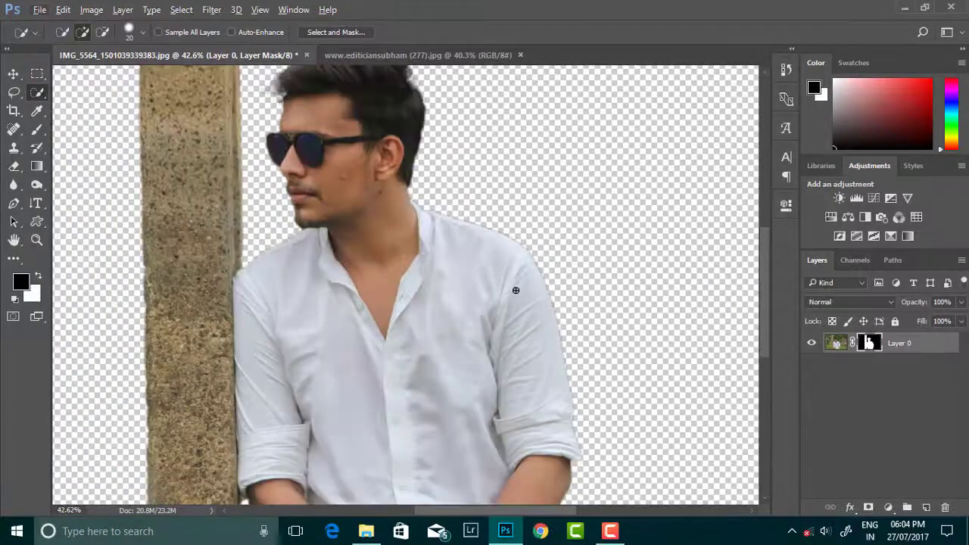
scroll(520, 298, "up", 1)
scroll(460, 247, "down", 3)
scroll(456, 255, "up", 2)
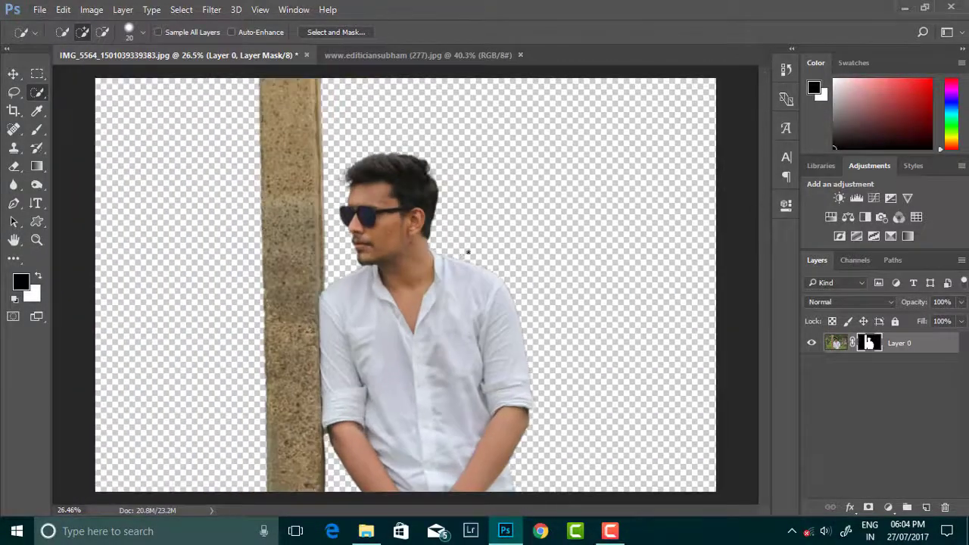
left_click(355, 32)
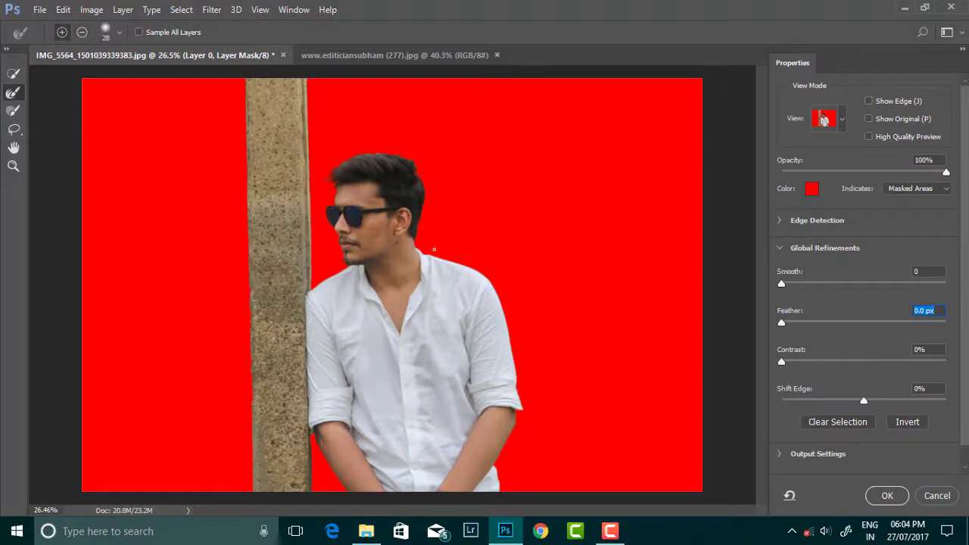
left_click(887, 496)
On the palm-tree photo, set Camera Raw Clarity to -13 and Vibrance to +11.
left_click(363, 54)
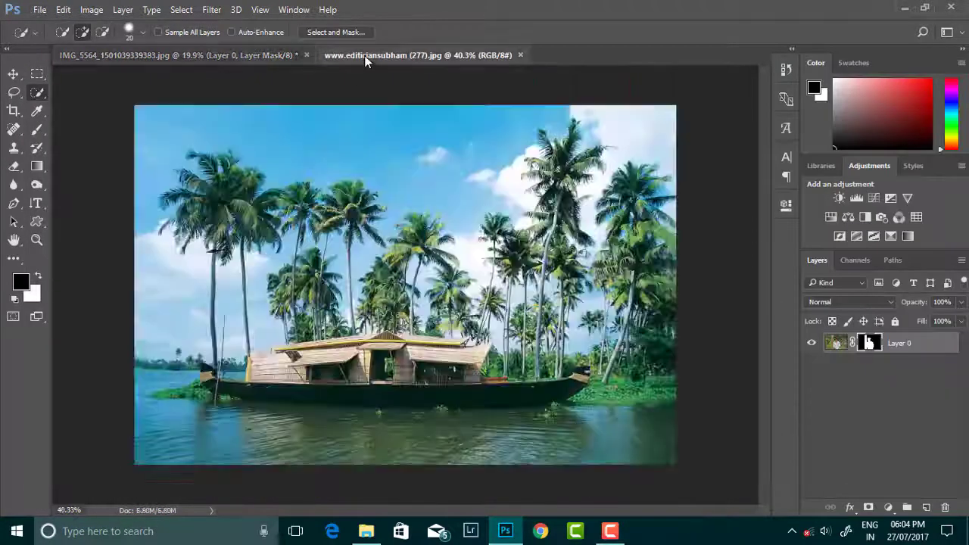
left_click(15, 73)
left_click(72, 74)
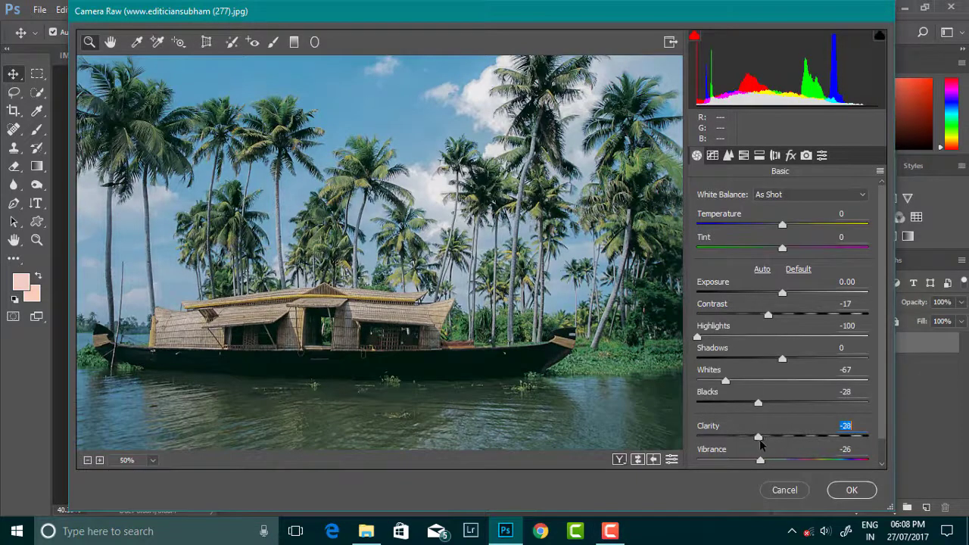
left_click_drag(760, 439, 772, 439)
left_click(790, 155)
left_click(743, 155)
left_click(696, 155)
left_click_drag(764, 462, 795, 464)
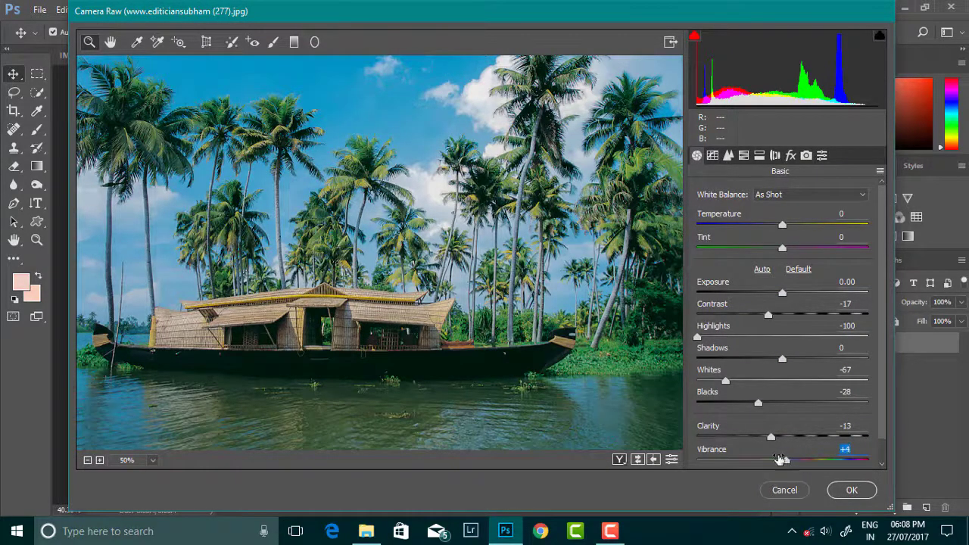
left_click(857, 490)
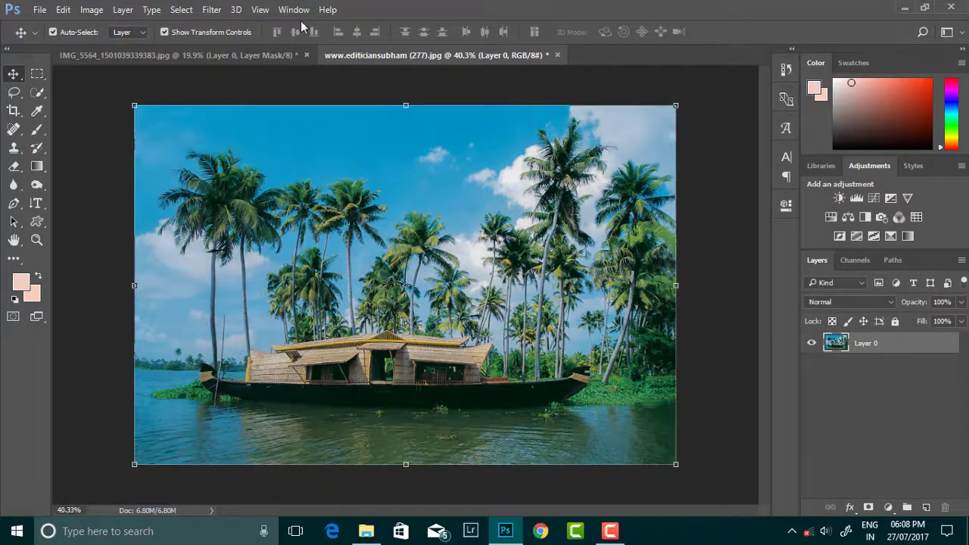
left_click(212, 9)
Set Lens Blur specular Brightness to 15 and Threshold to 242, trying some noise.
left_click(447, 237)
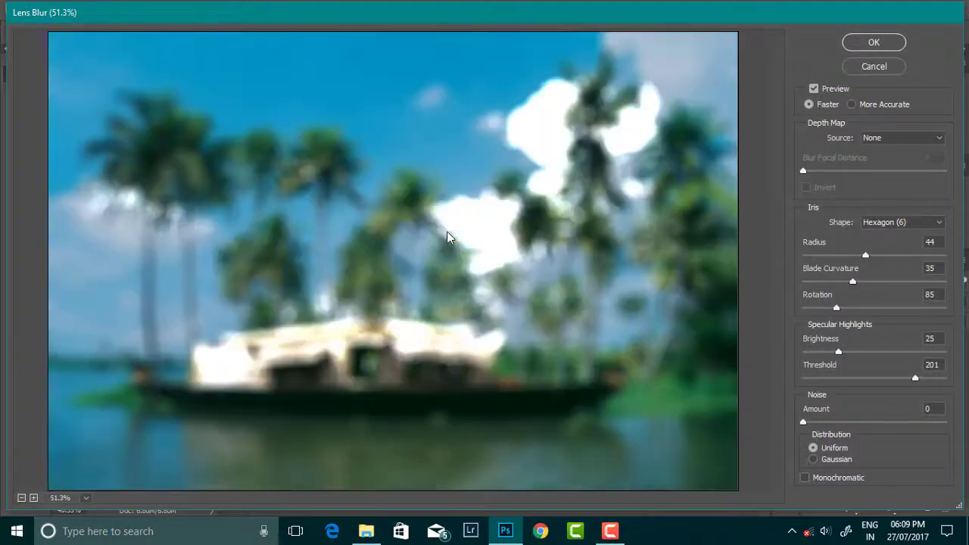
left_click_drag(838, 352, 824, 352)
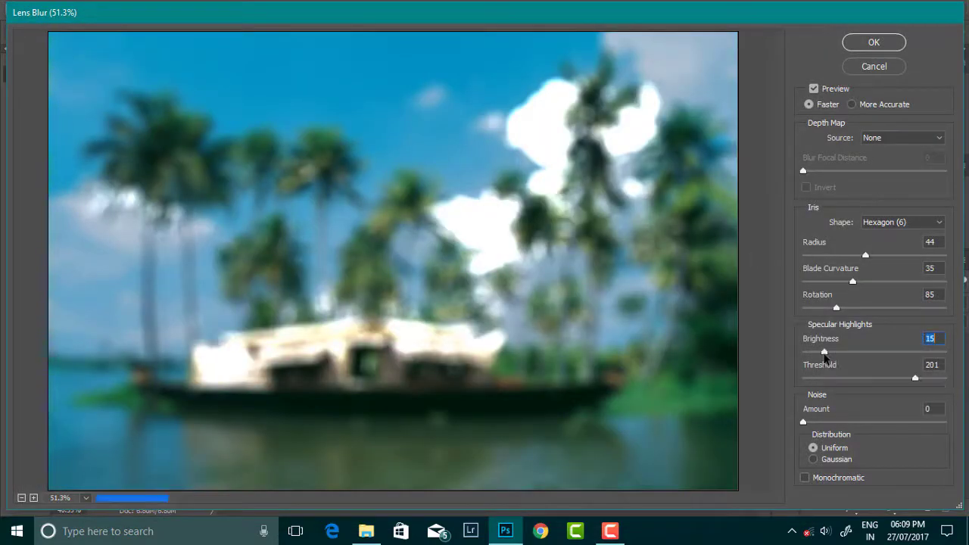
left_click_drag(914, 378, 938, 380)
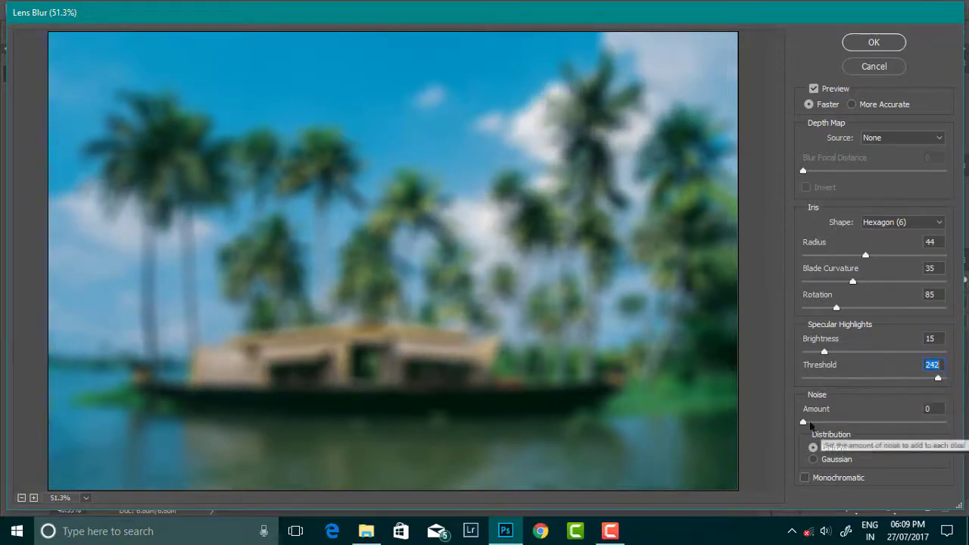
left_click_drag(803, 421, 790, 422)
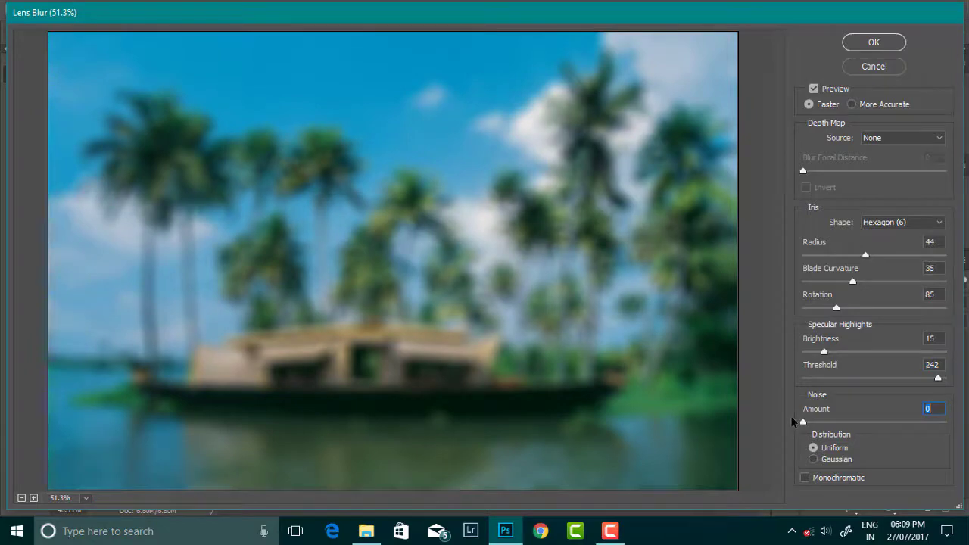
Bring the blurred palm photo into the portrait and scale it to fill the canvas.
left_click(863, 45)
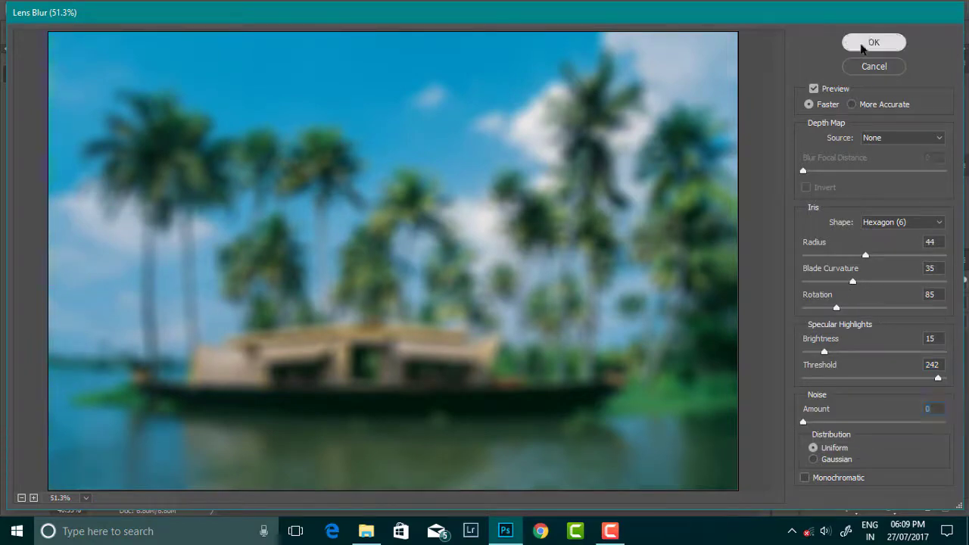
mouse_move(254, 163)
left_mouse_down()
mouse_move(308, 163)
mouse_move(532, 335)
mouse_move(682, 391)
left_mouse_up()
left_click_drag(566, 283, 469, 289)
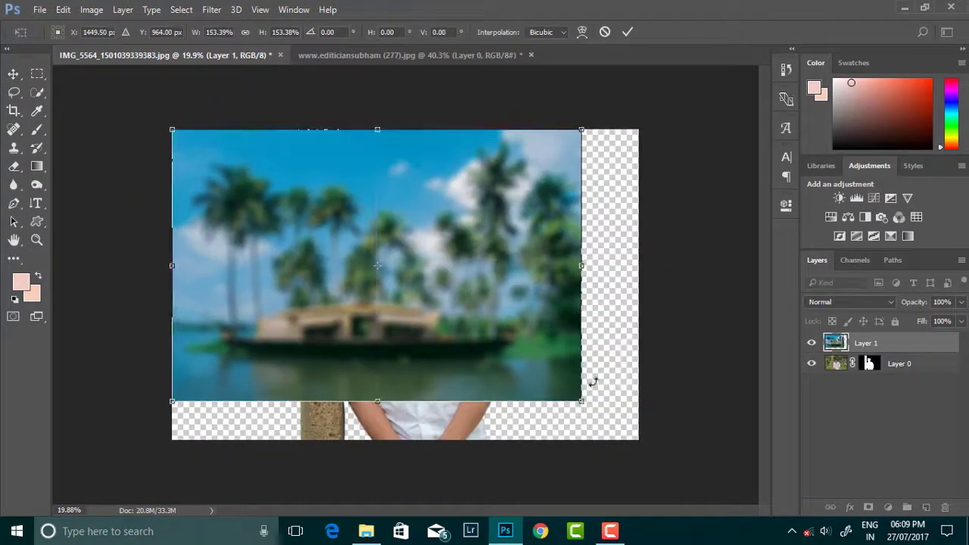
left_click_drag(584, 400, 640, 441)
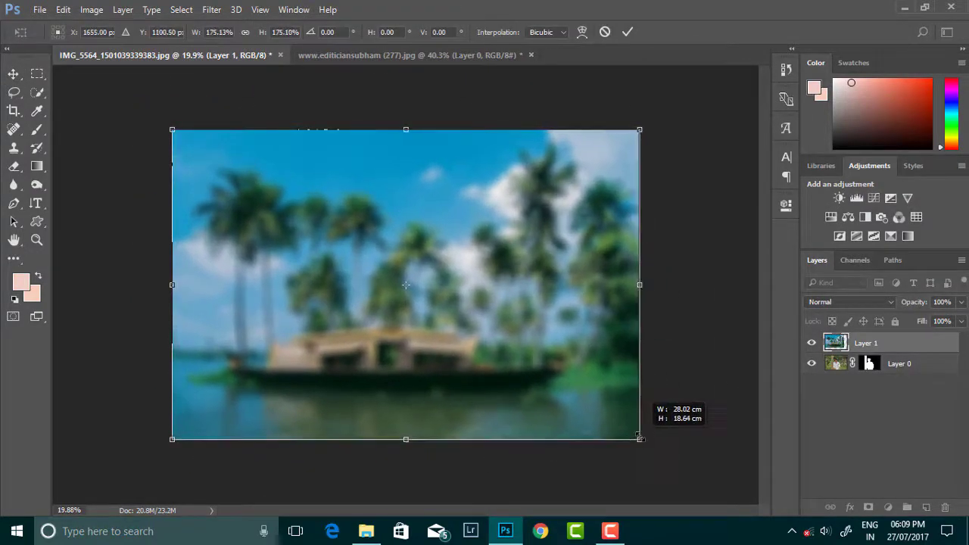
left_click(628, 31)
Move the palm layer beneath the man's layer and disable his mask to compare.
left_click_drag(866, 343, 867, 373)
left_click(713, 334)
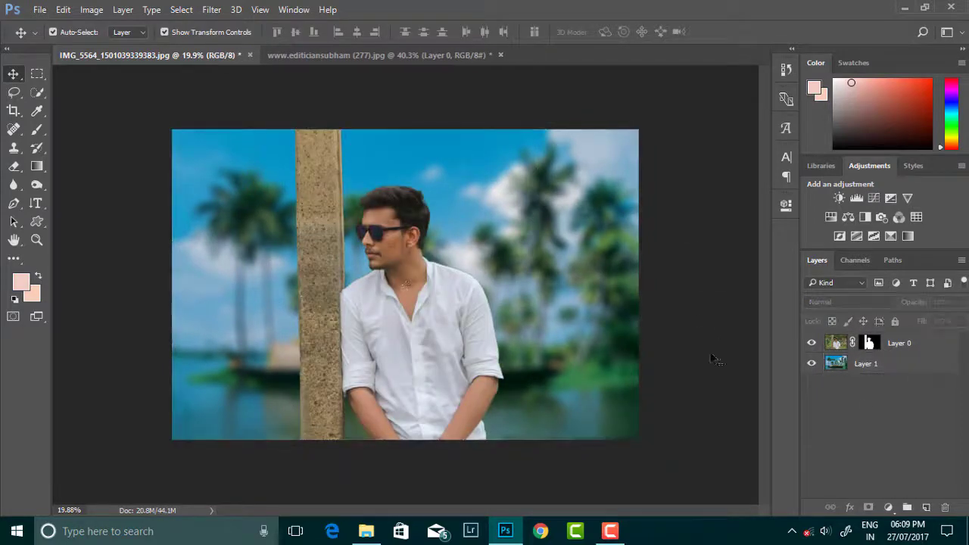
scroll(445, 260, "up", 1)
scroll(445, 259, "up", 2)
scroll(446, 260, "down", 3)
scroll(445, 259, "up", 2)
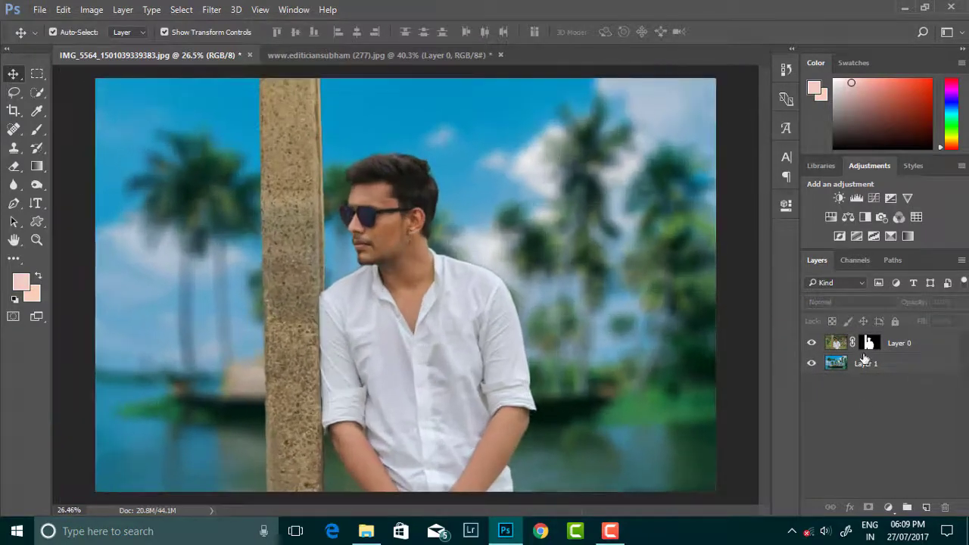
right_click(866, 342)
left_click(863, 351)
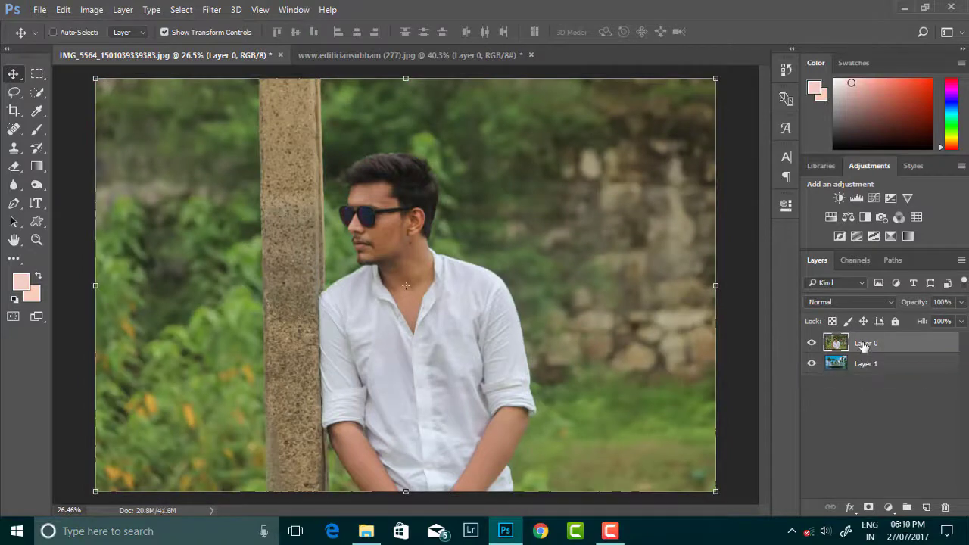
Re-enable the man's layer mask and apply it permanently.
left_click(869, 343)
right_click(870, 343)
left_click(866, 389)
Shift the man's layer Color Balance slightly toward cyan and blue.
left_click(92, 9)
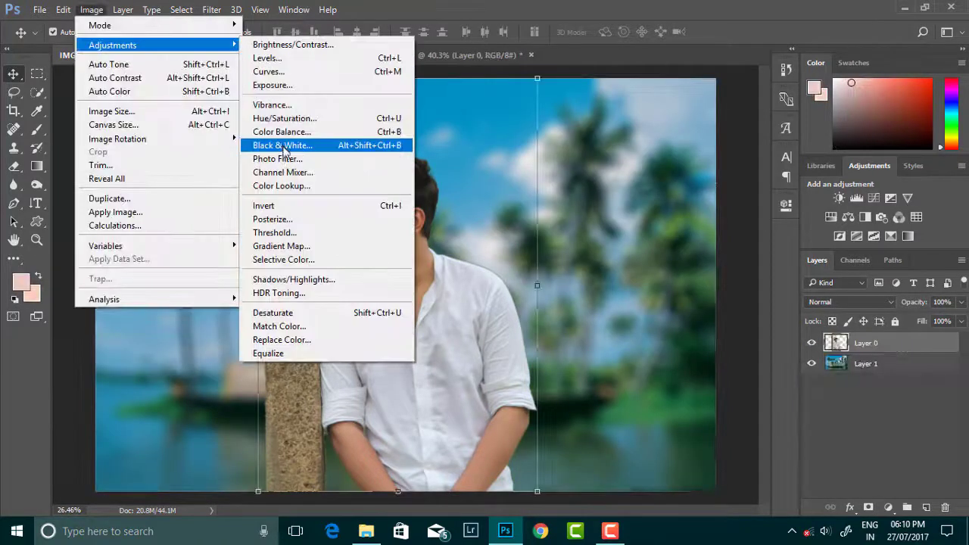
left_click(293, 135)
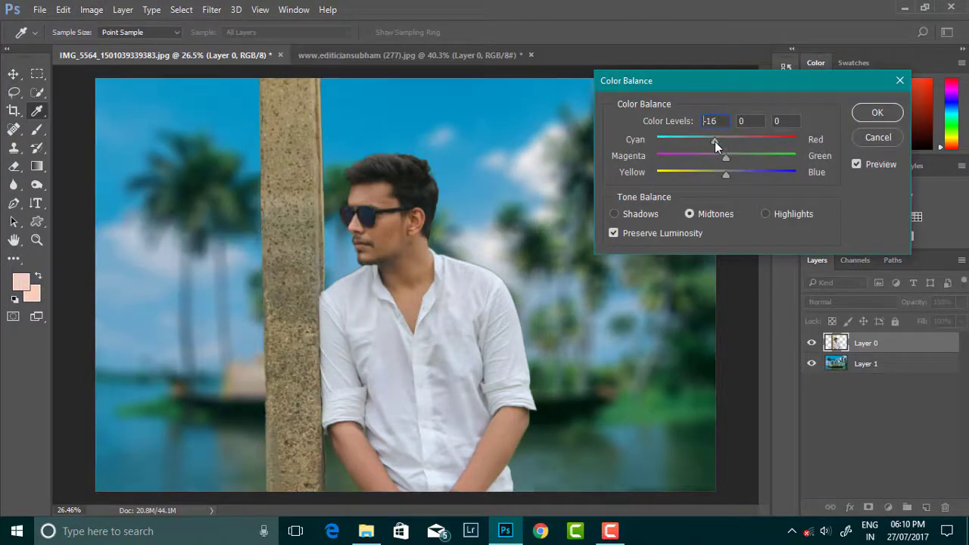
mouse_move(714, 141)
left_mouse_down()
mouse_move(735, 173)
mouse_move(719, 141)
mouse_move(726, 157)
left_mouse_up()
left_click(875, 112)
scroll(465, 257, "down", 2)
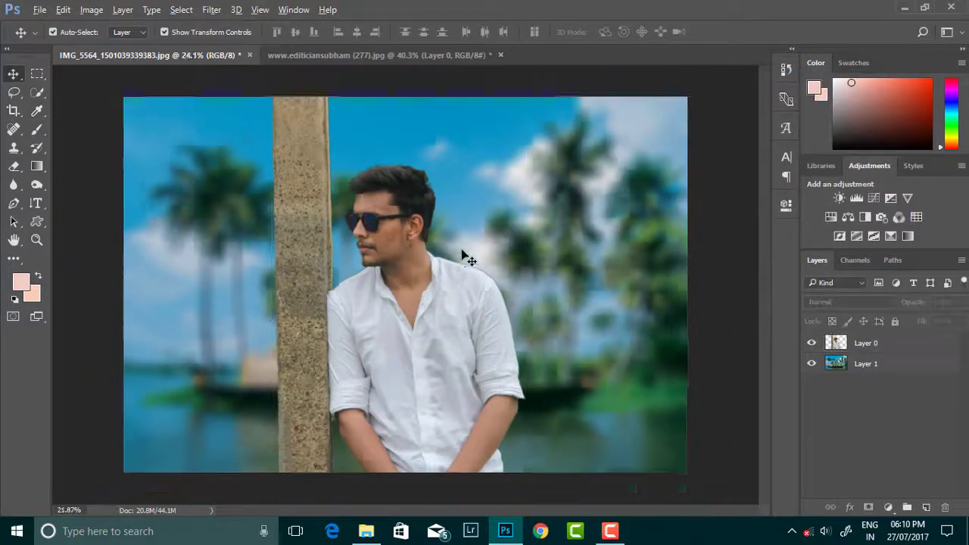
Move the man and pillar layer further left over the palms.
left_click_drag(372, 298, 320, 302)
scroll(422, 310, "up", 2)
scroll(422, 311, "down", 1)
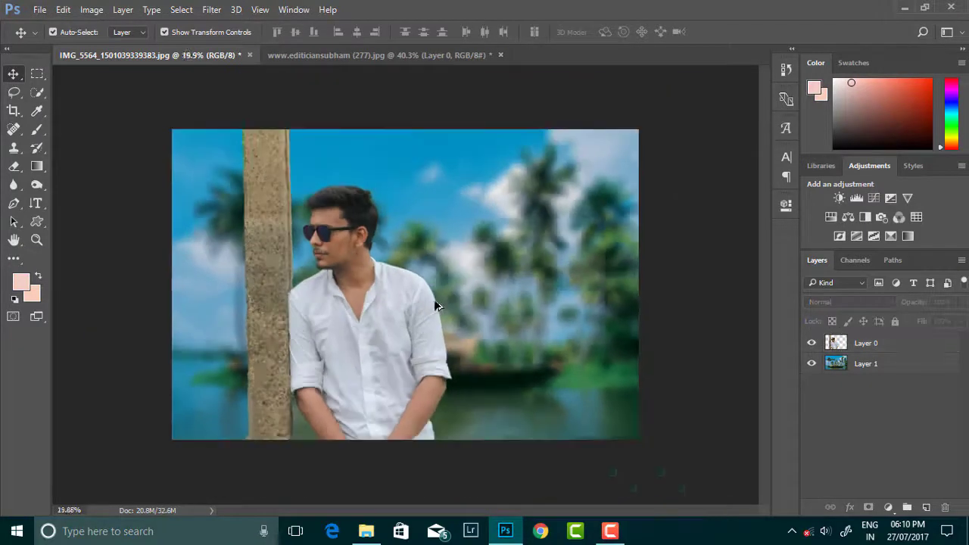
scroll(434, 299, "up", 1)
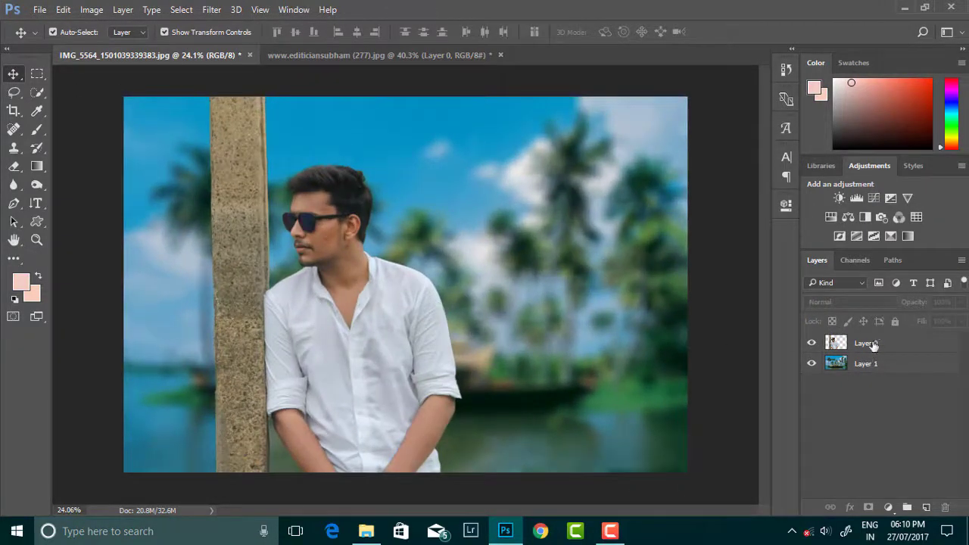
left_click(865, 343)
left_click(211, 9)
key("Escape")
scroll(352, 231, "up", 1)
left_click(232, 308)
scroll(299, 223, "up", 2)
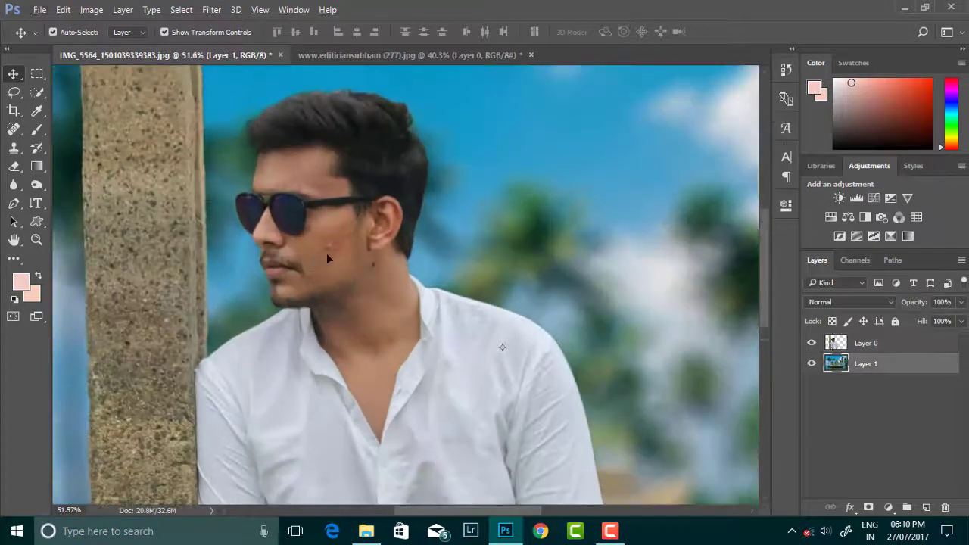
Heal the small blemishes on the man's face with the Spot Healing Brush.
key("j")
scroll(327, 253, "up", 1)
right_click(333, 253)
key("Escape")
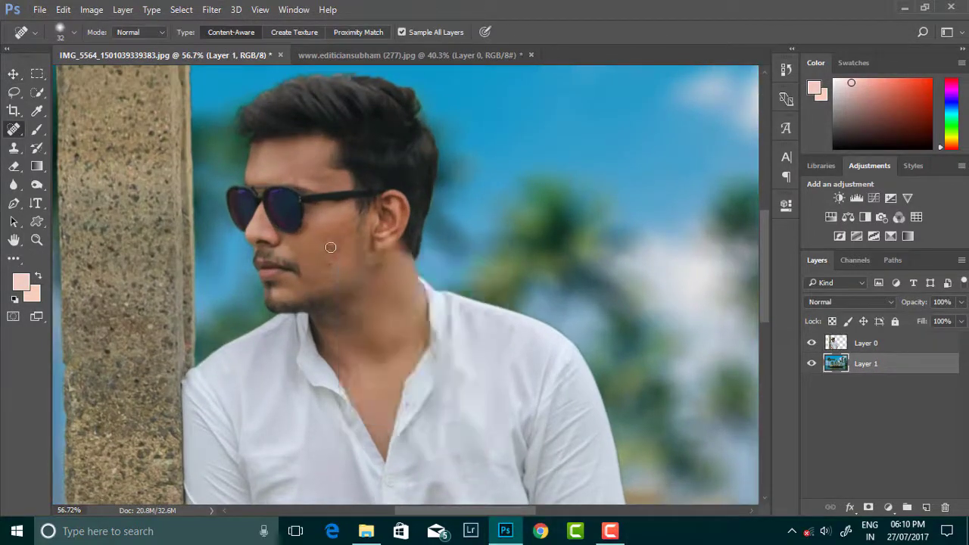
key("alt+bracketright")
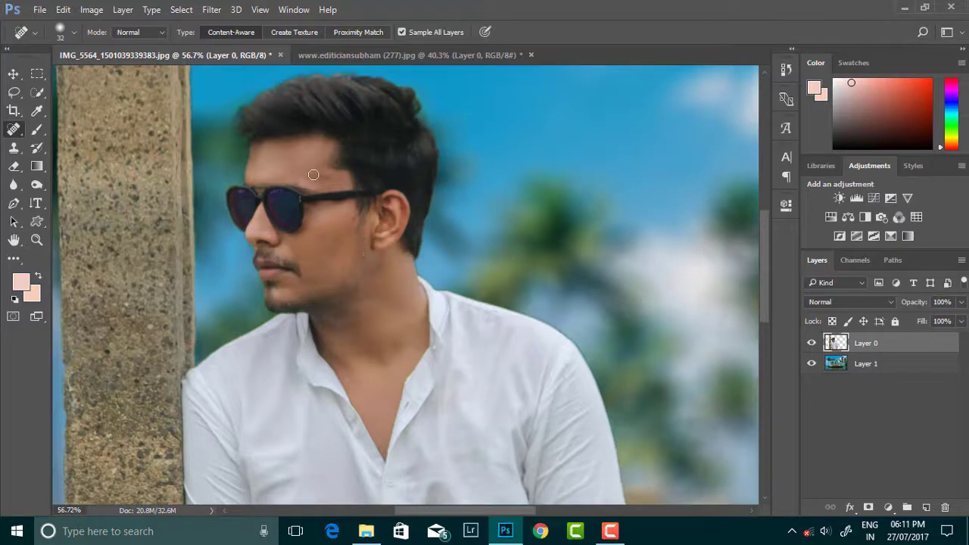
scroll(346, 265, "down", 1)
scroll(341, 250, "down", 1)
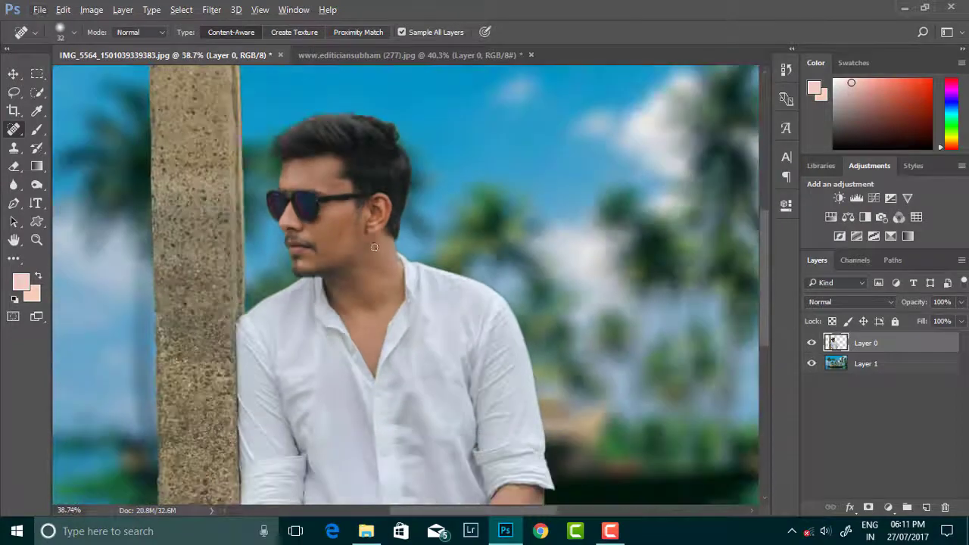
scroll(339, 243, "down", 1)
scroll(339, 239, "down", 1)
scroll(339, 239, "up", 2)
scroll(339, 239, "up", 1)
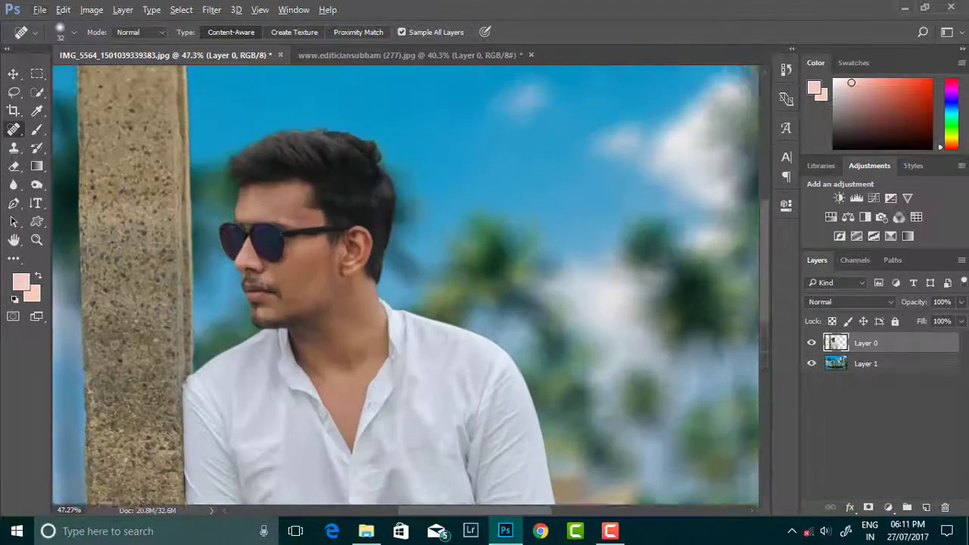
scroll(339, 239, "down", 4)
Grade Layer 0 in Camera Raw: Clarity +25, Blacks -13, Shadows +29, Contrast +8, Whites -33.
left_click(211, 9)
left_click(248, 91)
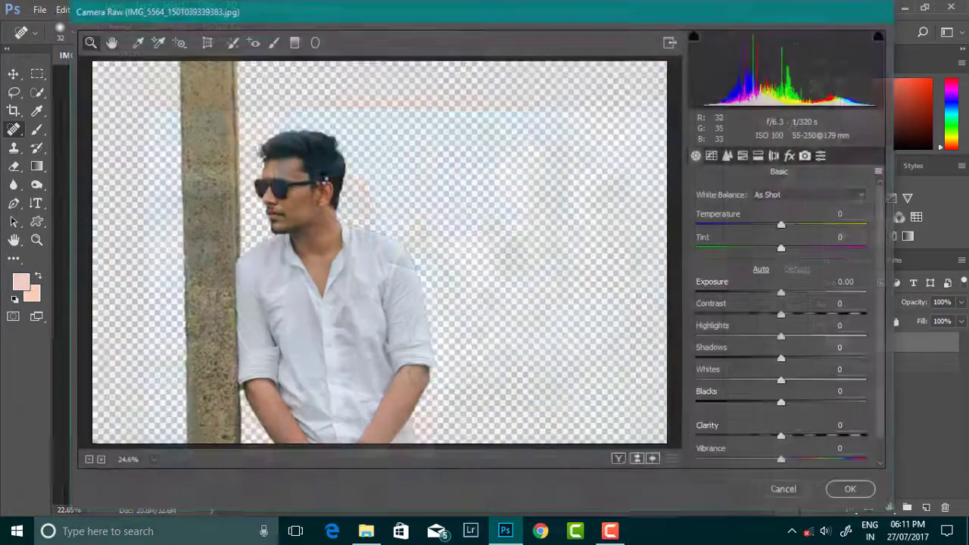
left_click_drag(782, 438, 809, 439)
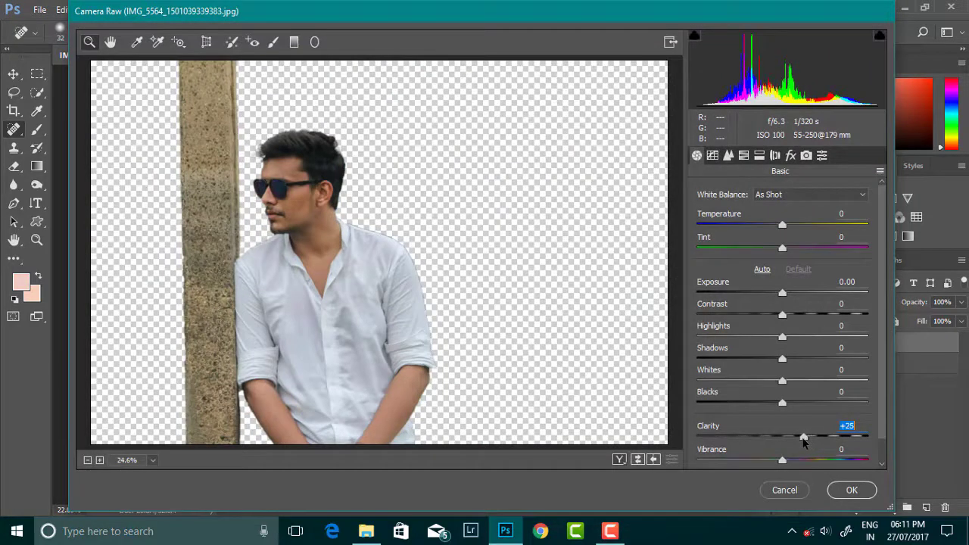
left_click_drag(782, 406, 764, 405)
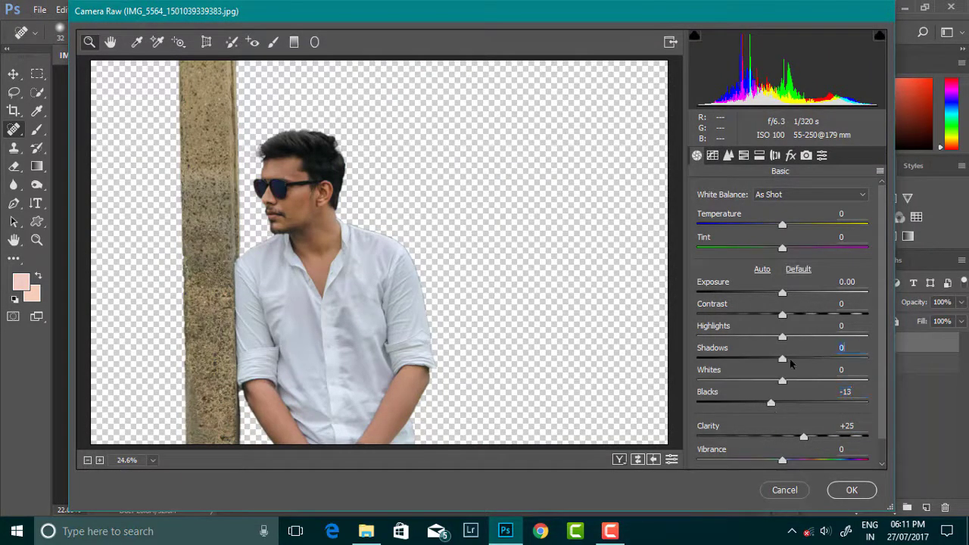
left_click_drag(792, 359, 807, 359)
left_click_drag(782, 314, 791, 316)
mouse_move(786, 383)
left_mouse_down()
mouse_move(710, 382)
mouse_move(752, 386)
left_mouse_up()
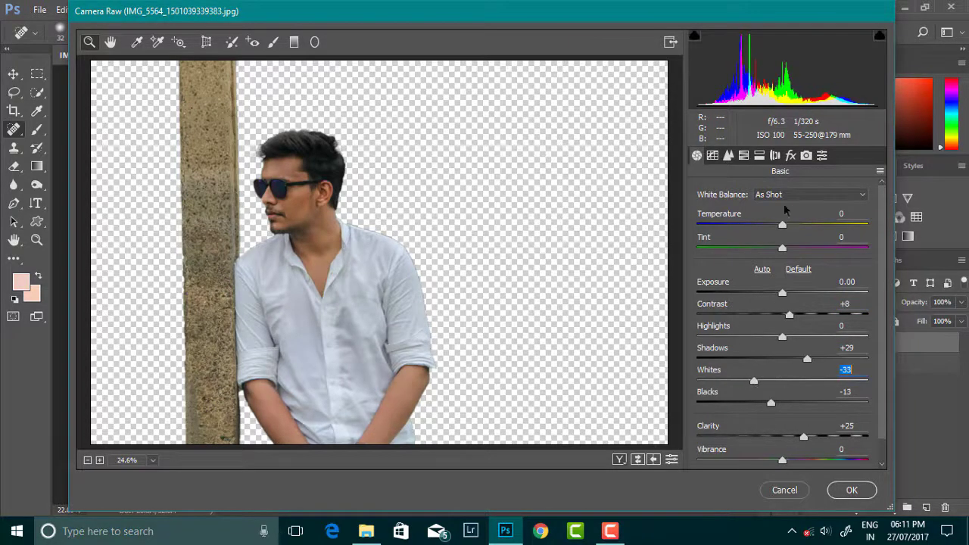
left_click(852, 490)
Quick-select the man's face, neck, chest opening and right forearm.
scroll(326, 219, "up", 3)
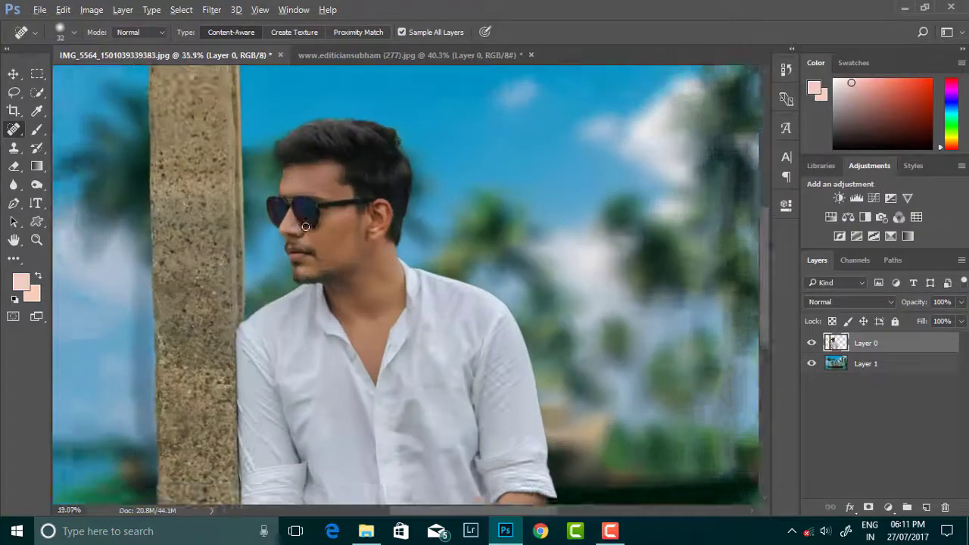
left_click(38, 92)
left_click_drag(334, 165, 319, 239)
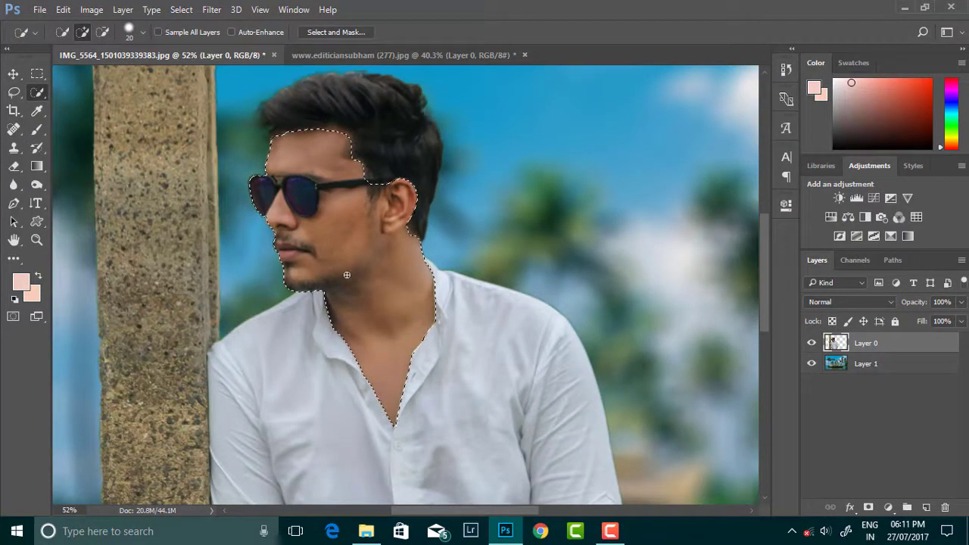
scroll(325, 189, "down", 3)
scroll(329, 151, "up", 3)
scroll(333, 118, "down", 1)
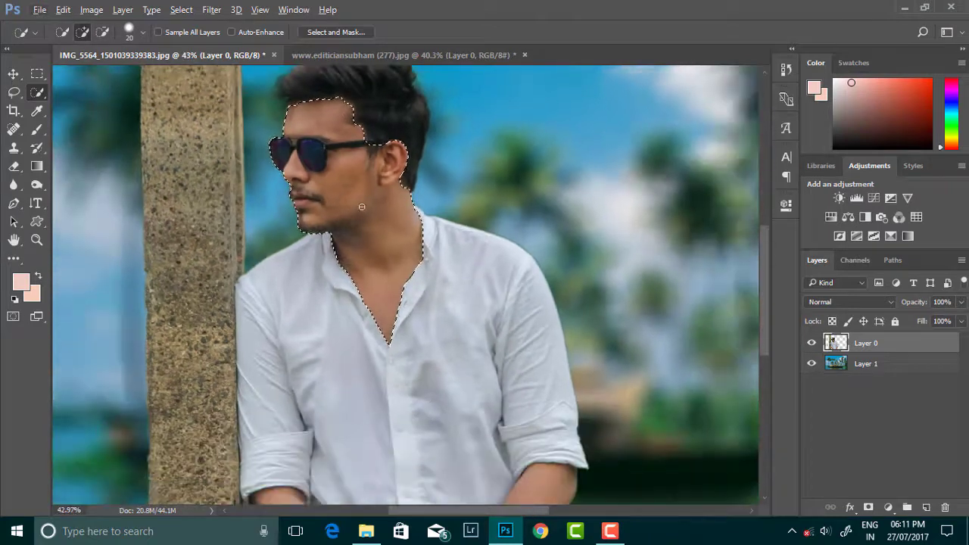
scroll(303, 303, "down", 5)
left_click_drag(296, 320, 318, 322)
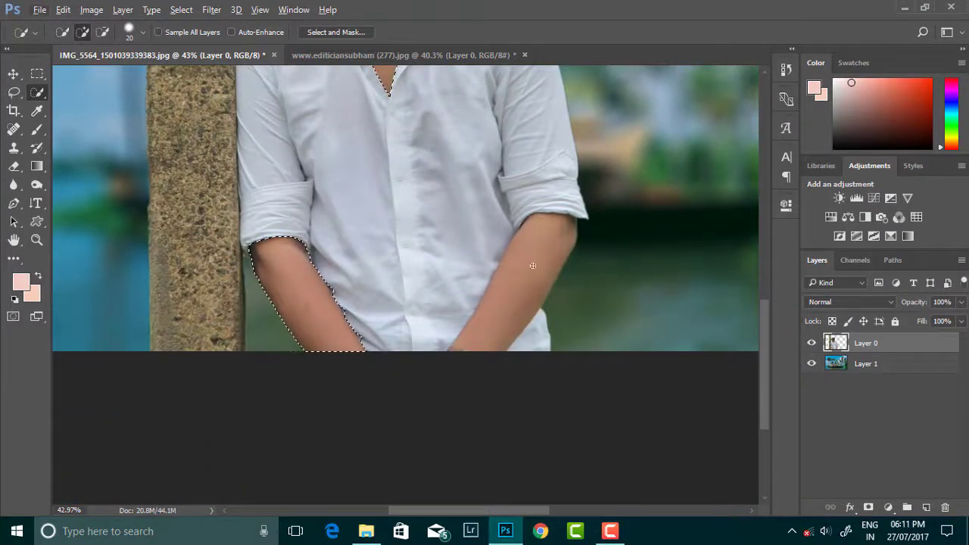
left_click_drag(532, 260, 485, 345)
Feather the selection, copy it onto new Layer 2, and hide the other layers.
scroll(423, 312, "down", 2)
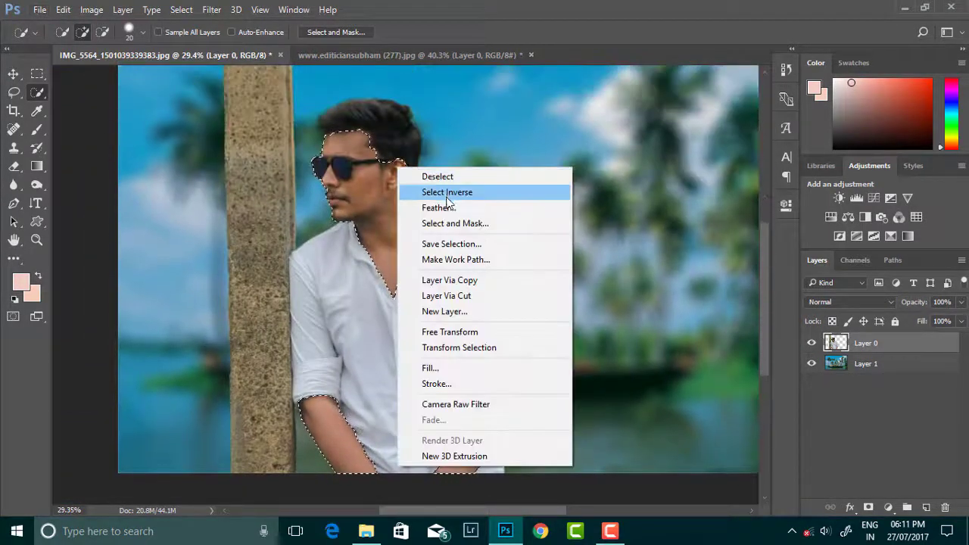
left_click(424, 207)
left_click(563, 177)
key("ctrl+j")
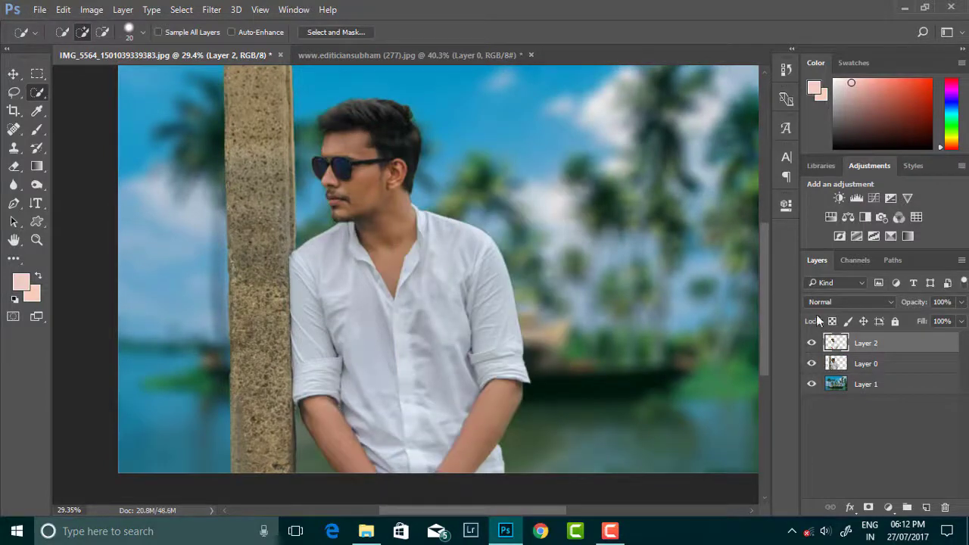
left_click_drag(811, 363, 811, 384)
Unhide Layers 0 and 1, then set the skin layer's Brightness to 31 and Contrast to -7.
left_click(811, 363)
left_click(811, 384)
left_click(91, 9)
left_click(326, 43)
mouse_move(774, 165)
left_mouse_down()
mouse_move(794, 166)
mouse_move(767, 197)
left_mouse_up()
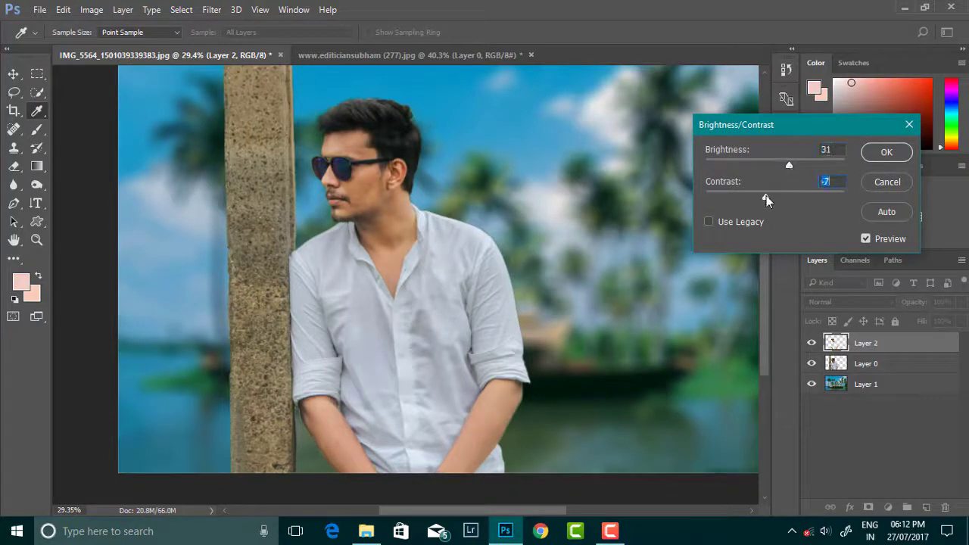
left_click(882, 151)
Smooth the skin layer with the Imagenomic Portraiture filter.
key("w")
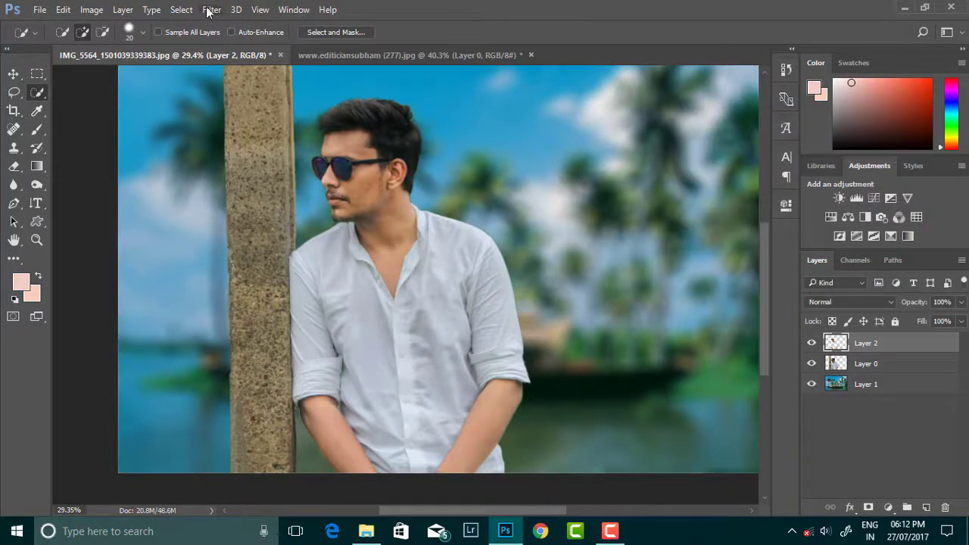
left_click(210, 9)
left_click(426, 320)
scroll(451, 269, "up", 2)
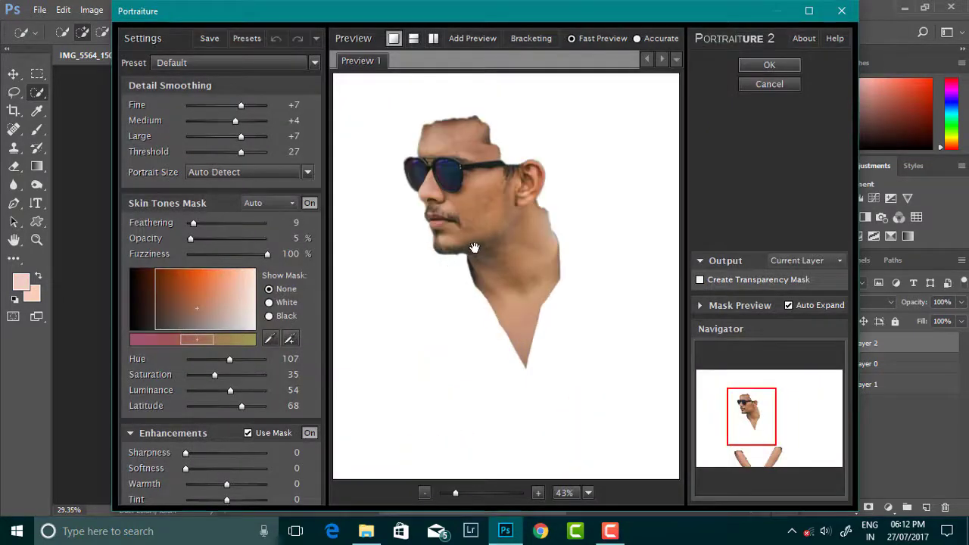
left_click(769, 65)
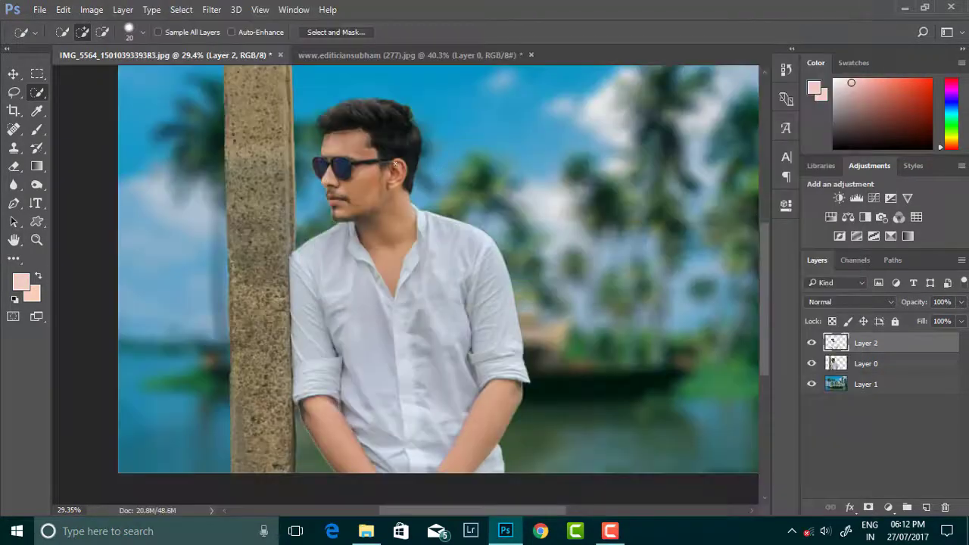
scroll(385, 180, "down", 2)
scroll(340, 212, "up", 2)
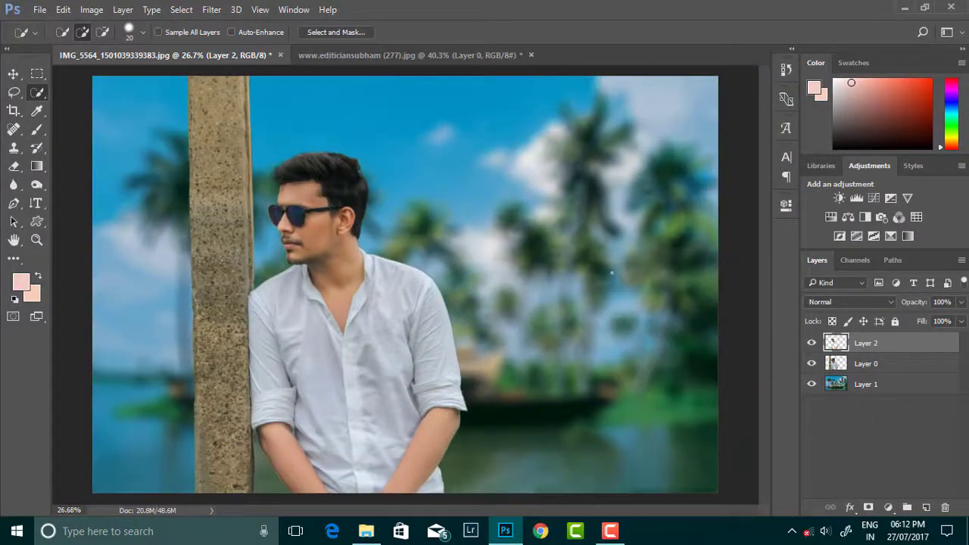
scroll(307, 239, "up", 1)
scroll(307, 238, "up", 1)
In the Camera Raw Filter, set the tone curve to Highlights -27, Lights -13, Darks +16.
left_click(211, 9)
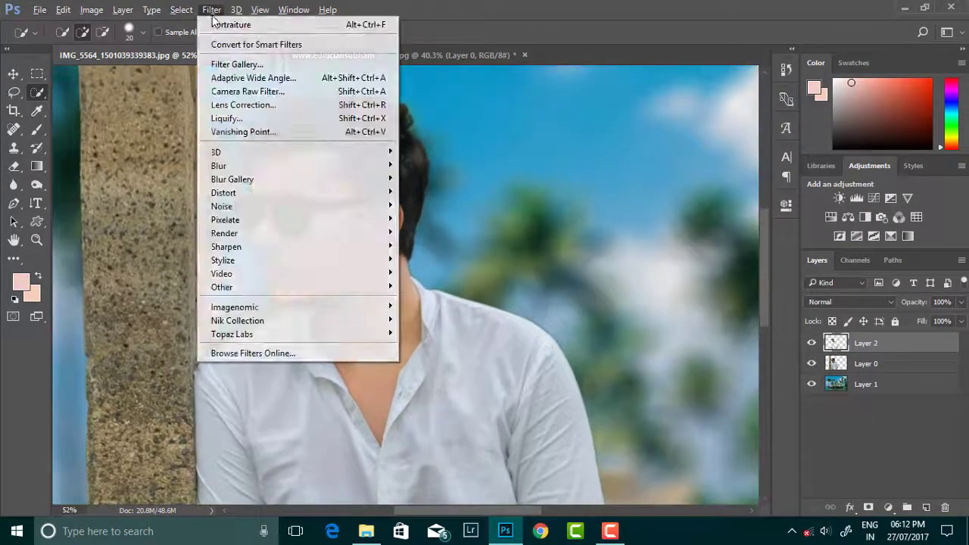
left_click(242, 91)
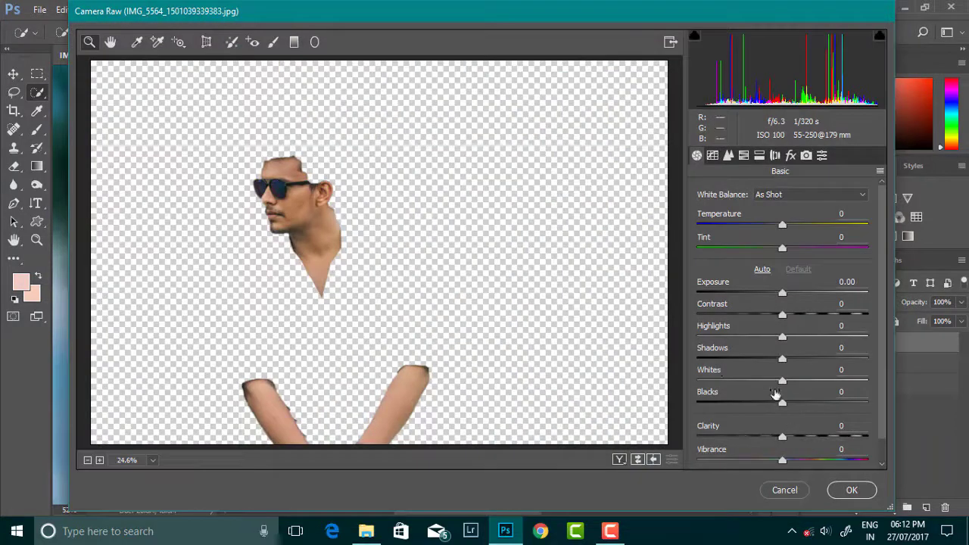
left_click(728, 155)
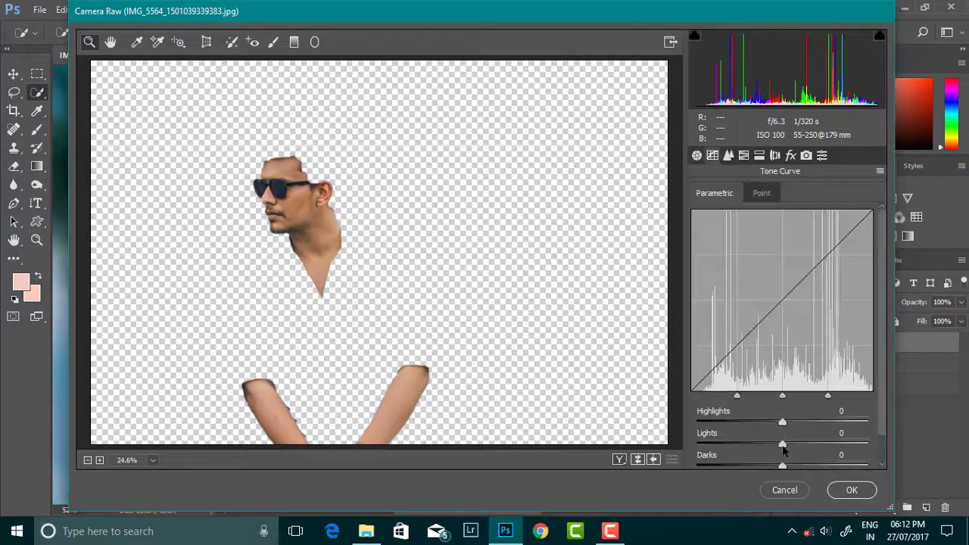
mouse_move(782, 445)
left_mouse_down()
mouse_move(769, 445)
mouse_move(759, 427)
left_mouse_up()
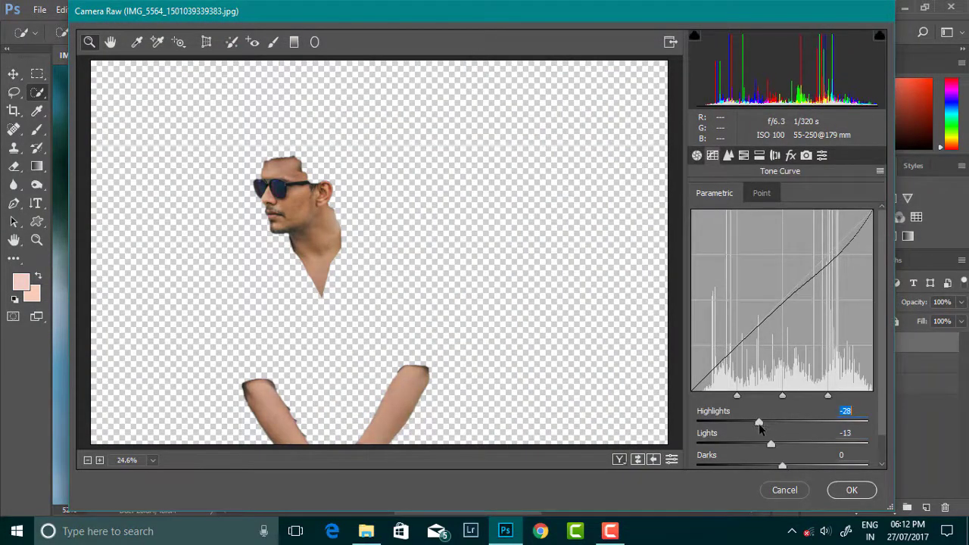
left_click_drag(779, 468, 796, 465)
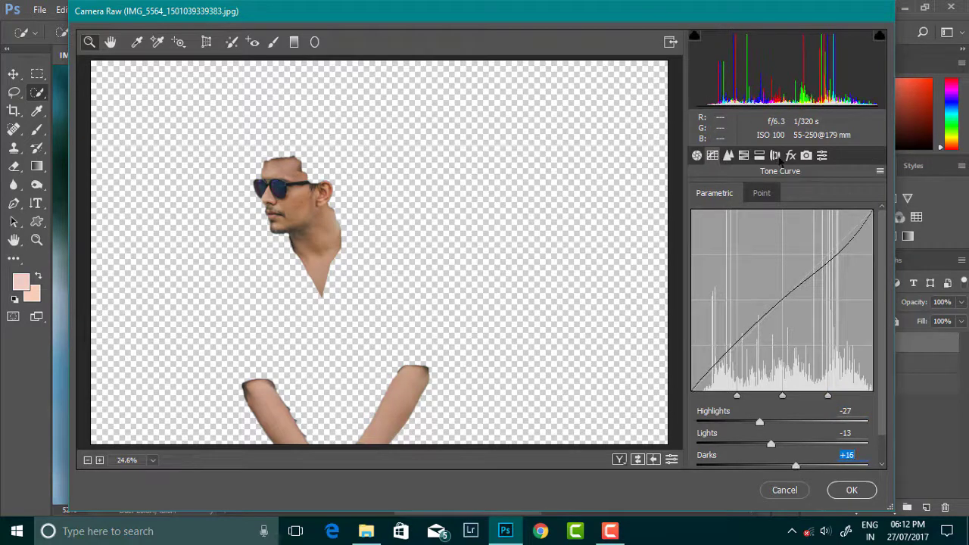
Raise HSL luminance for Reds +33 and Oranges +31, keeping yellows at zero.
left_click(790, 155)
left_click(744, 155)
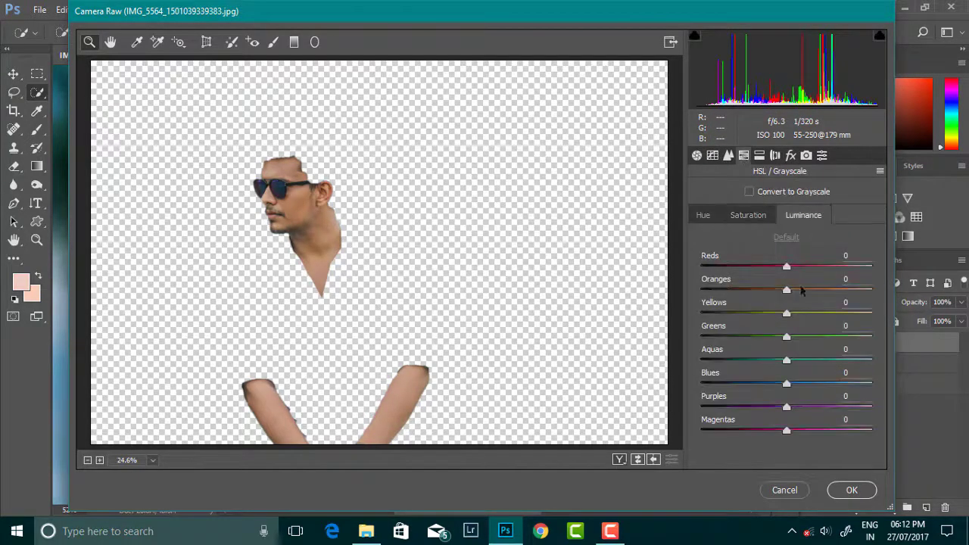
mouse_move(801, 290)
left_mouse_down()
mouse_move(814, 292)
mouse_move(816, 271)
left_mouse_up()
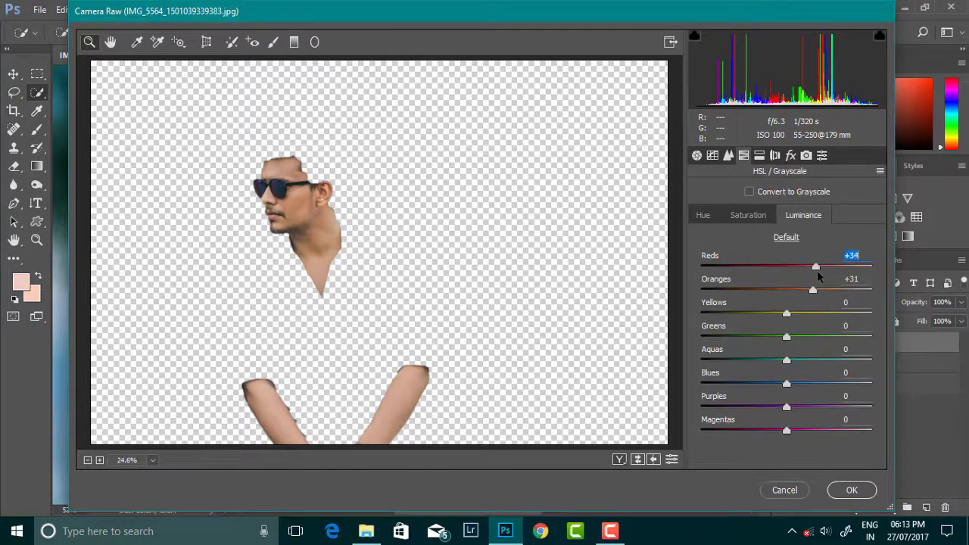
left_click_drag(787, 313, 805, 314)
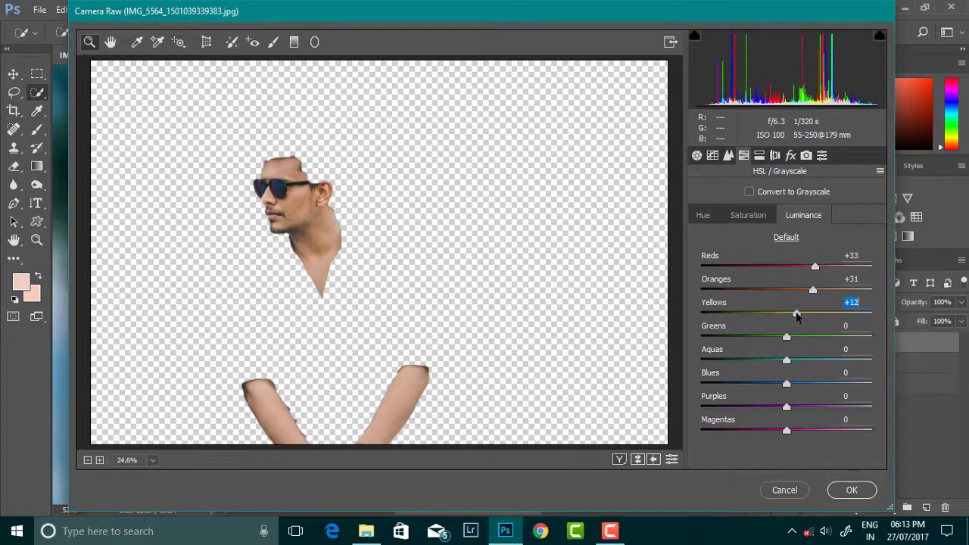
double_click(797, 313)
left_click_drag(786, 407, 803, 407)
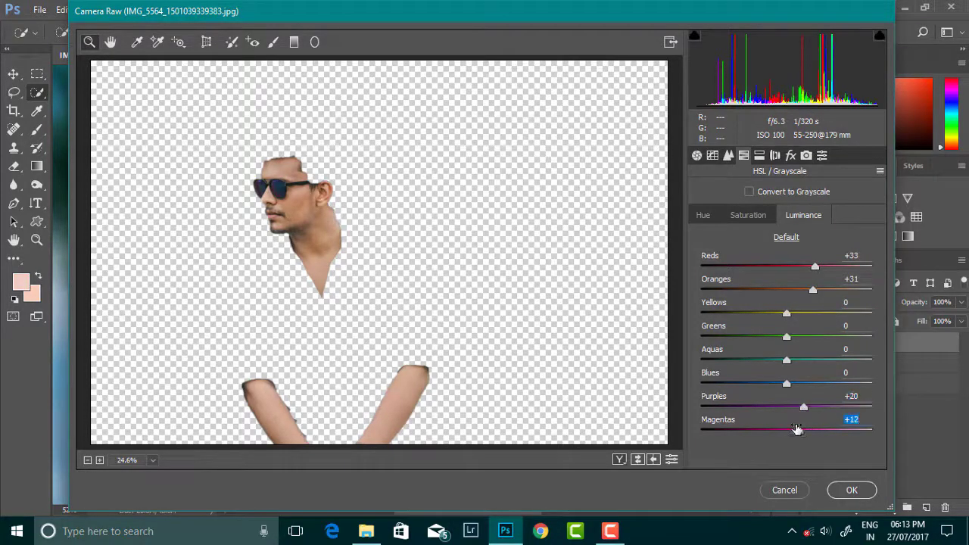
Add slight luminance noise reduction in the Detail settings.
left_click(748, 215)
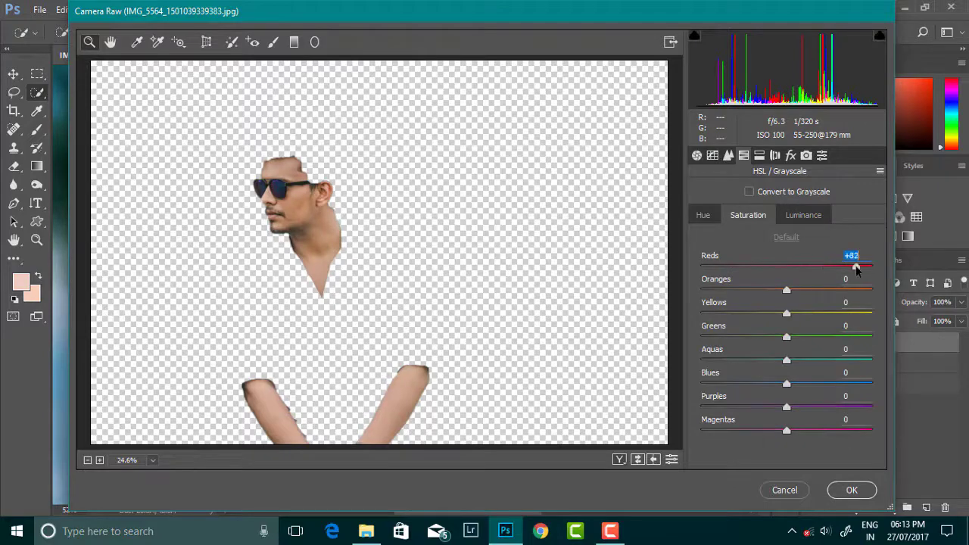
left_click(728, 155)
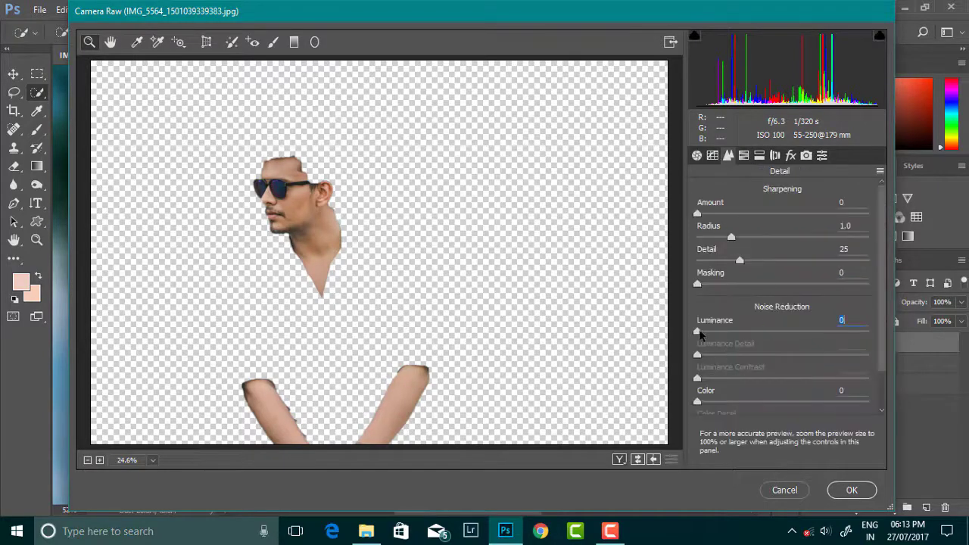
left_click_drag(698, 332, 709, 332)
Apply the Camera Raw grade, set the skin layer to 78% opacity, and merge it down.
left_click(851, 489)
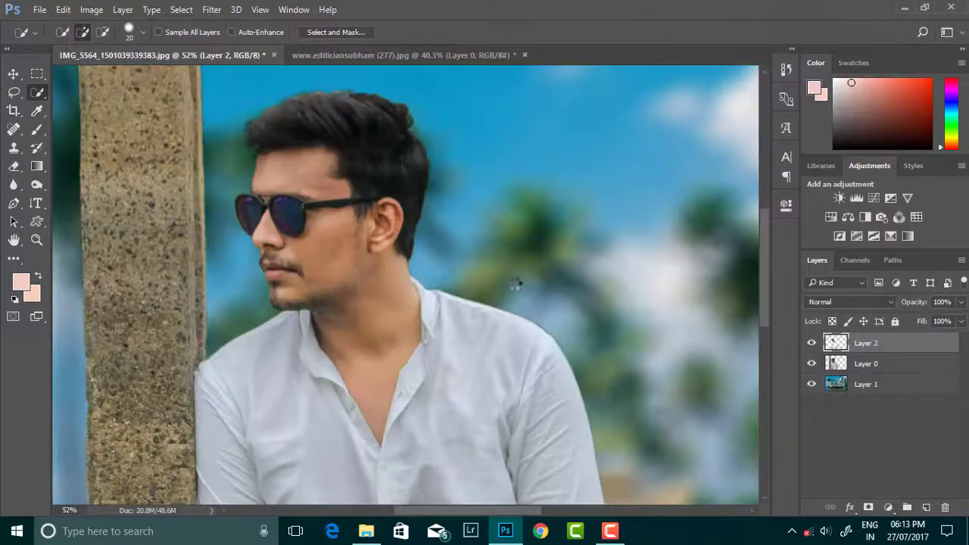
scroll(374, 256, "up", 1)
scroll(374, 256, "up", 1)
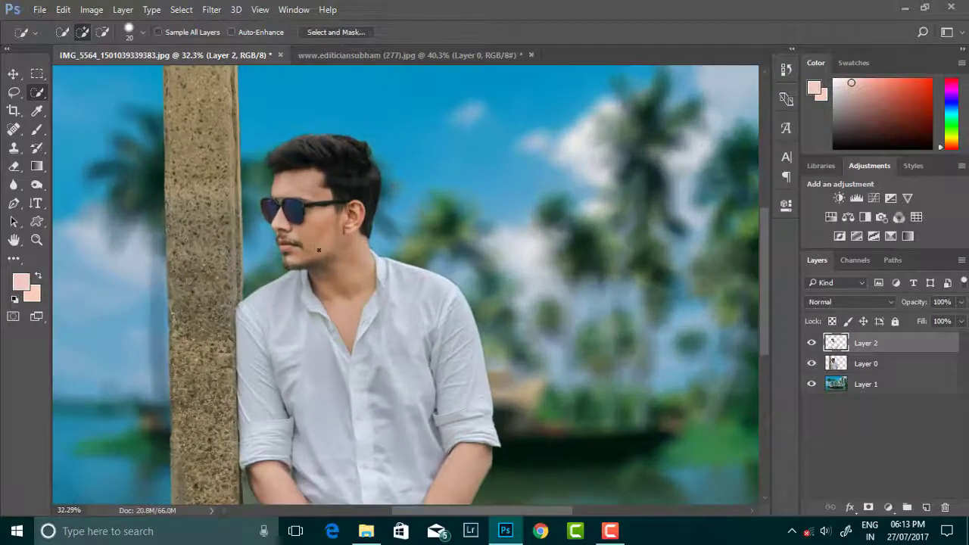
scroll(374, 256, "down", 1)
scroll(374, 256, "up", 1)
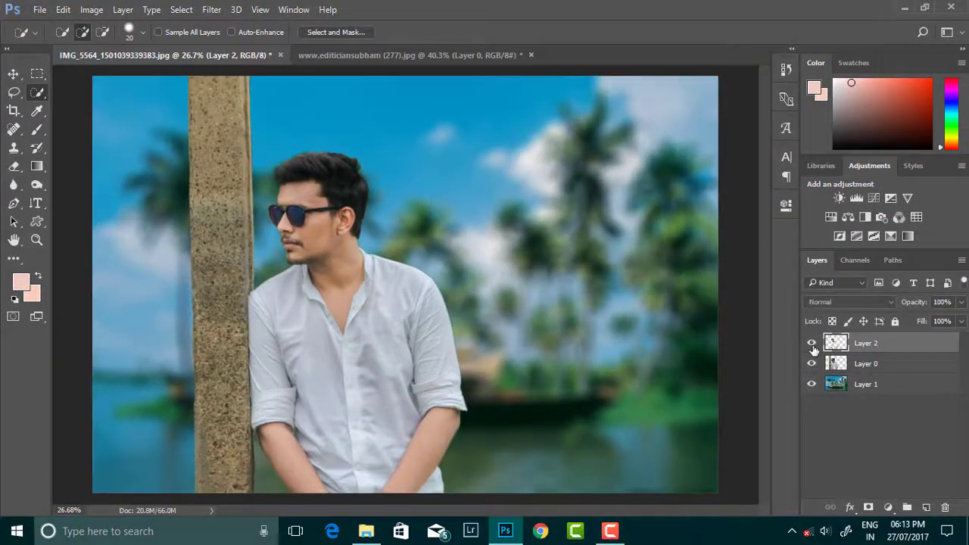
left_click_drag(960, 302, 947, 322)
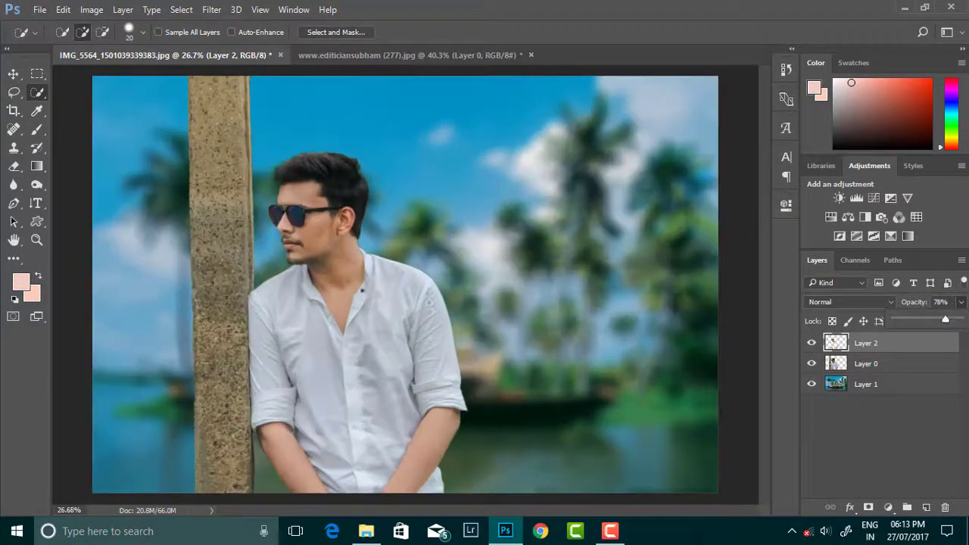
left_click(908, 362, "shift")
key("ctrl+e")
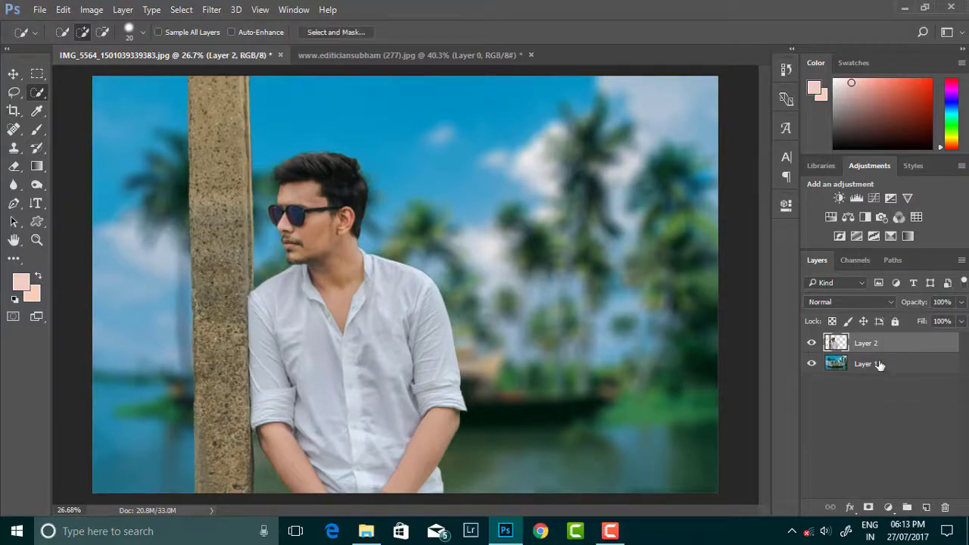
key("ctrl+0")
Lift Layer 1's midtones with Levels to 1.11.
left_click(899, 365)
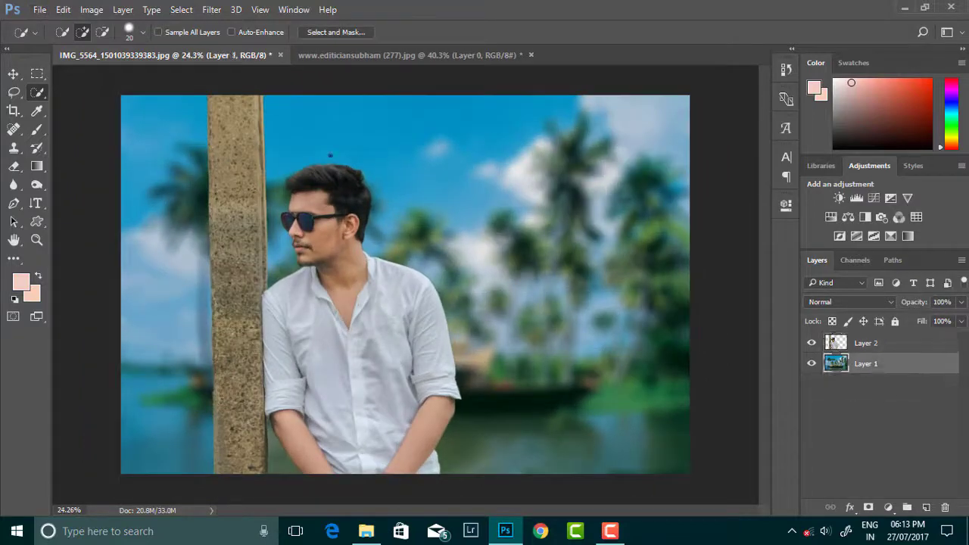
left_click(91, 9)
left_click(298, 54)
mouse_move(736, 321)
left_mouse_down()
mouse_move(715, 321)
mouse_move(729, 322)
left_mouse_up()
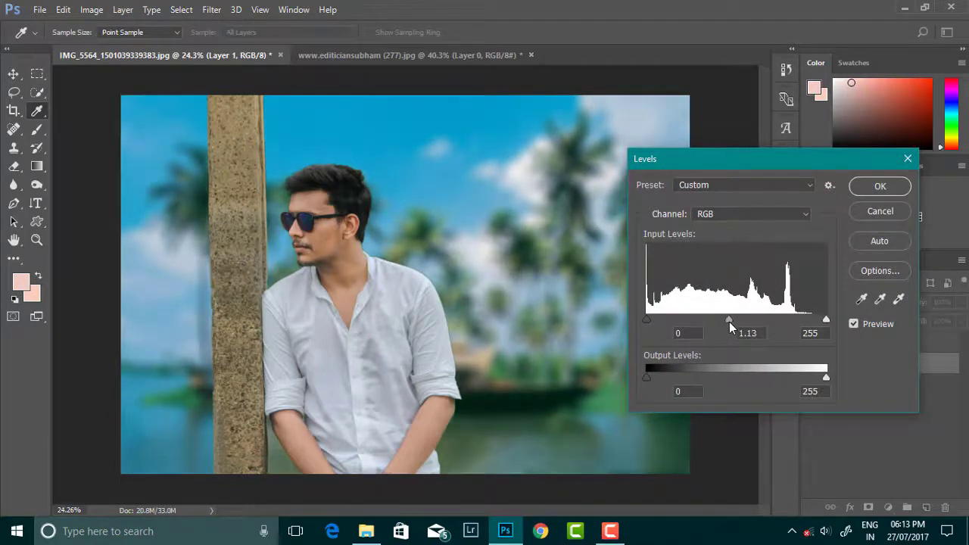
left_click(878, 186)
key("w")
scroll(318, 180, "up", 2)
scroll(318, 180, "down", 2)
scroll(318, 179, "up", 3)
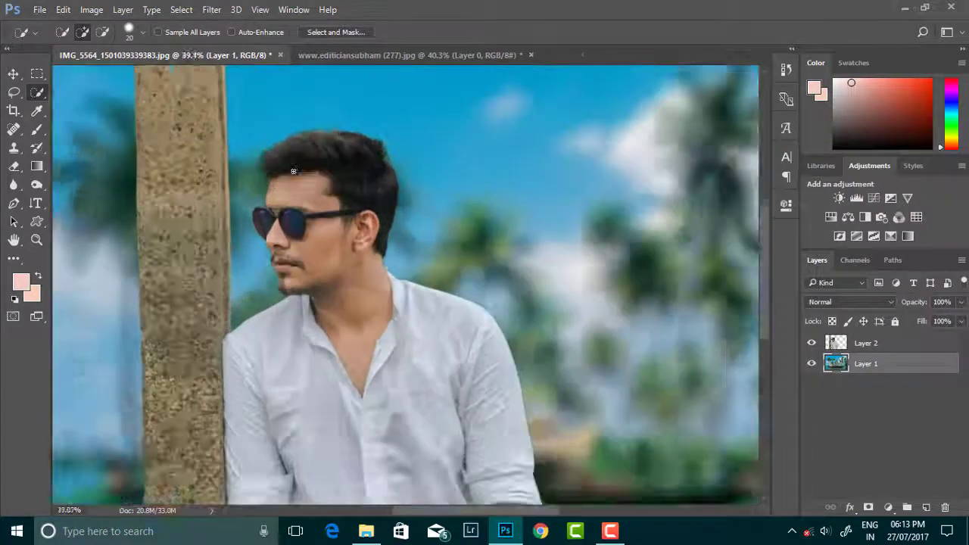
scroll(318, 180, "up", 1)
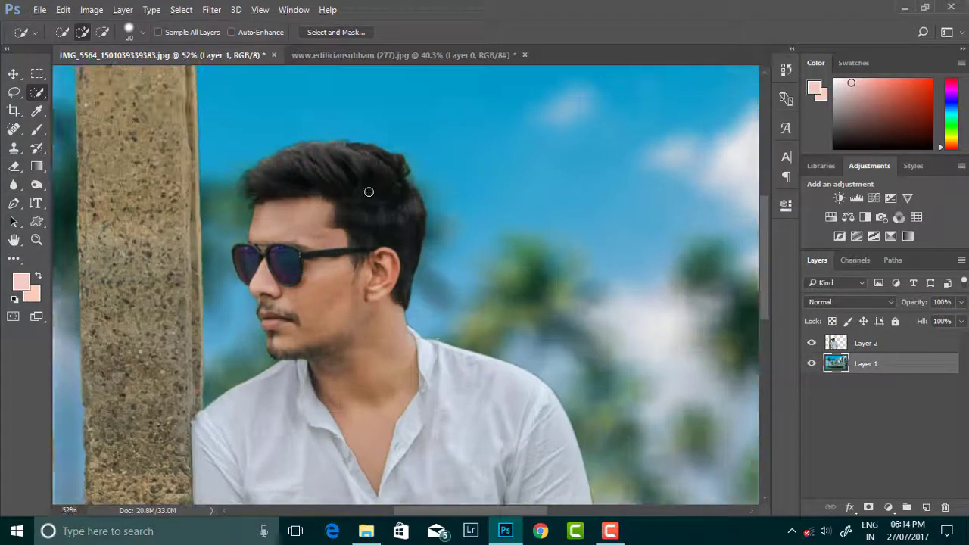
Select the man's hair down to the ear on Layer 2 and copy it to a new layer.
scroll(368, 190, "up", 2)
mouse_move(260, 162)
left_mouse_down()
mouse_move(432, 277)
mouse_move(428, 322)
left_mouse_up()
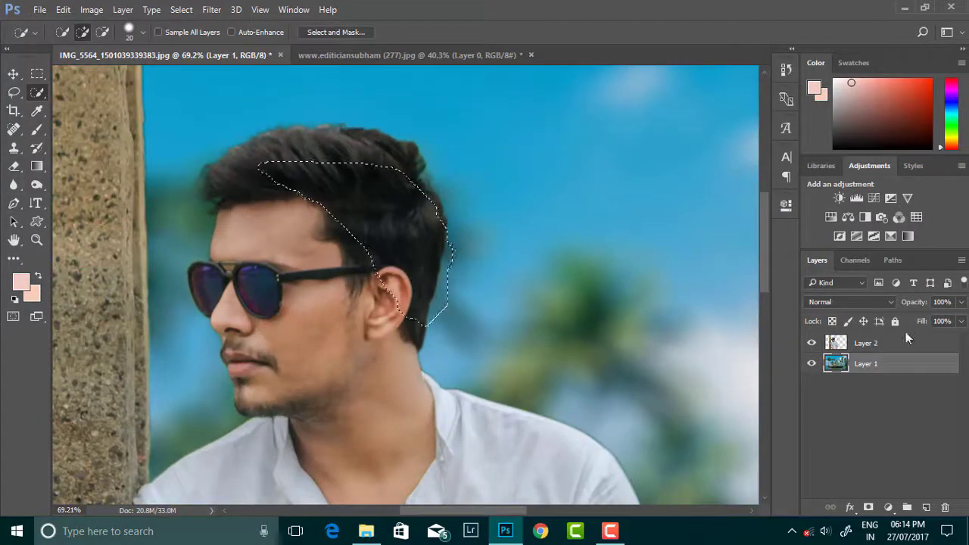
left_click(906, 339)
mouse_move(378, 222)
left_mouse_down()
mouse_move(388, 313)
mouse_move(412, 335)
left_mouse_up()
mouse_move(348, 151)
left_mouse_down()
mouse_move(276, 143)
mouse_move(216, 227)
mouse_move(307, 263)
left_mouse_up()
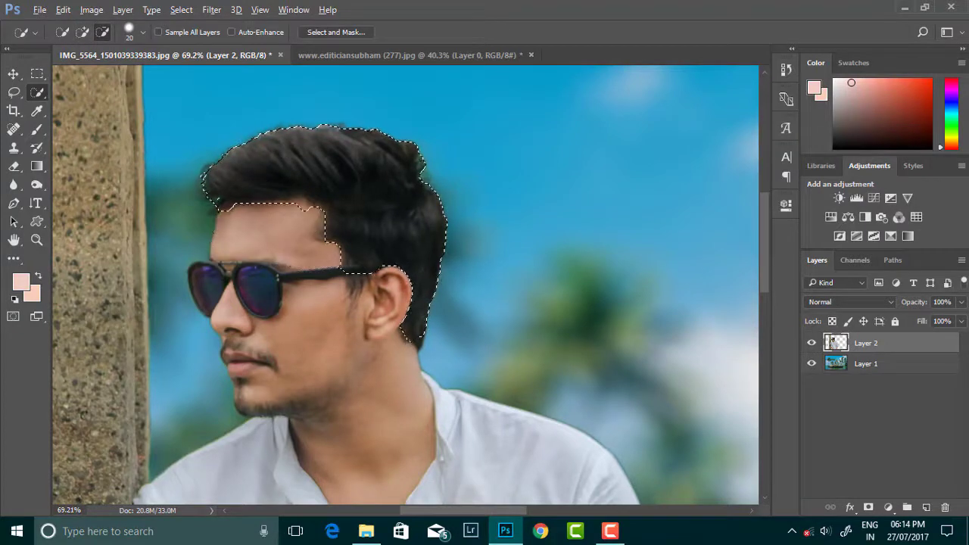
key("ctrl+j")
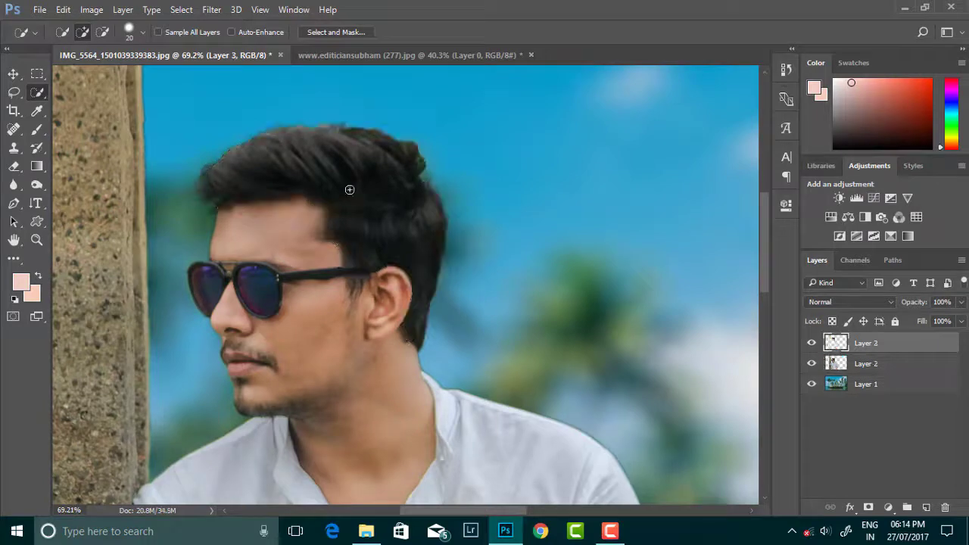
Pick the Smudge tool with a scattered brush preset at 66% strength.
left_click(13, 259)
left_click(65, 270)
right_click(295, 171)
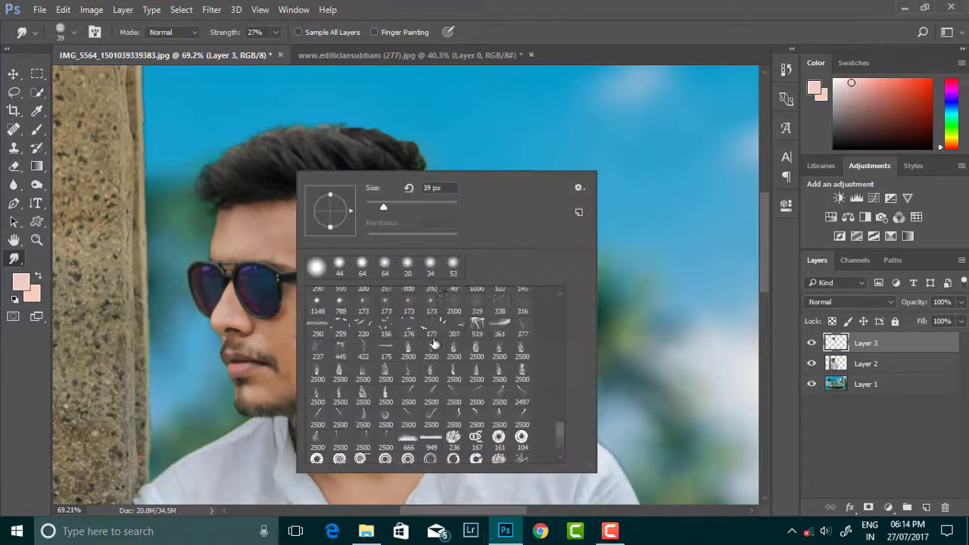
scroll(436, 345, "up", 3)
scroll(436, 340, "up", 3)
scroll(439, 342, "up", 3)
scroll(443, 341, "up", 2)
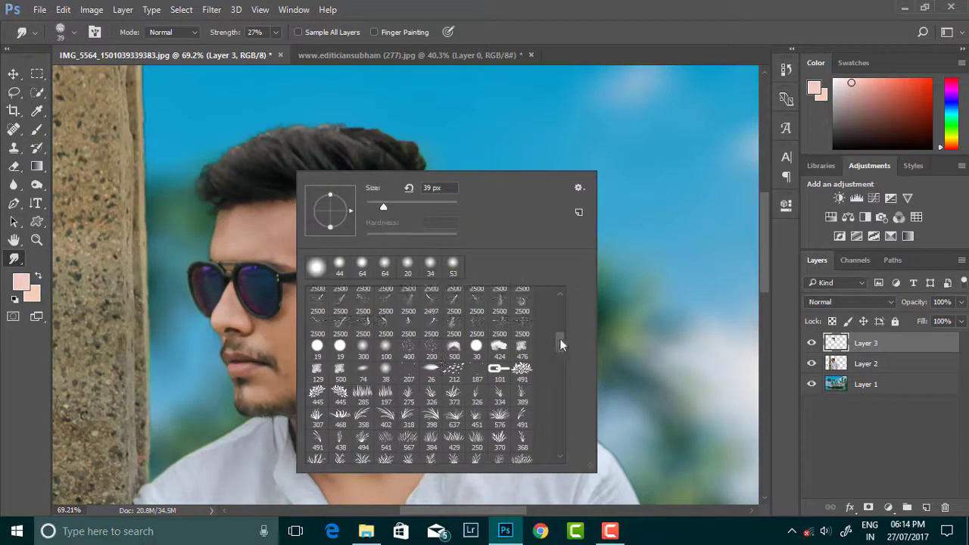
left_click_drag(561, 345, 561, 314)
double_click(344, 392)
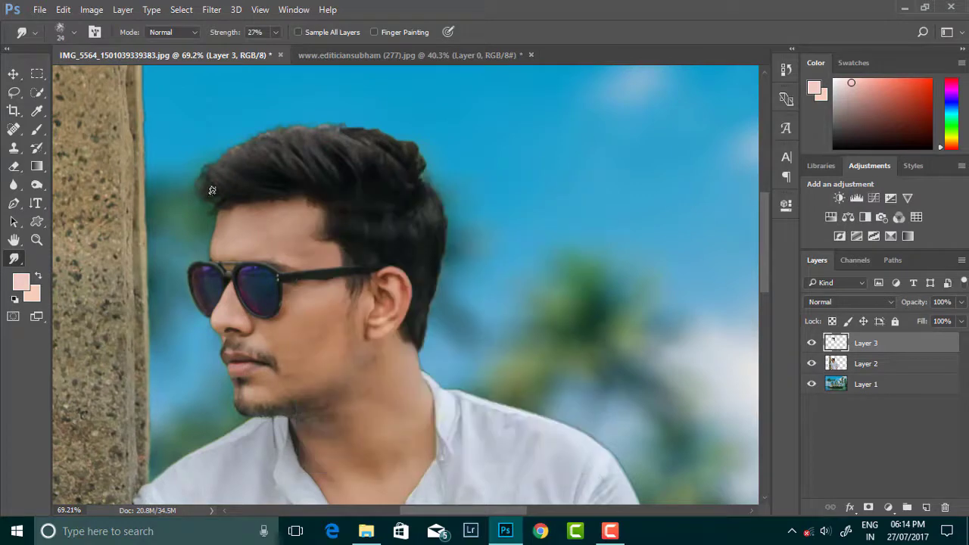
scroll(212, 189, "up", 2)
right_click(212, 190)
key("Escape")
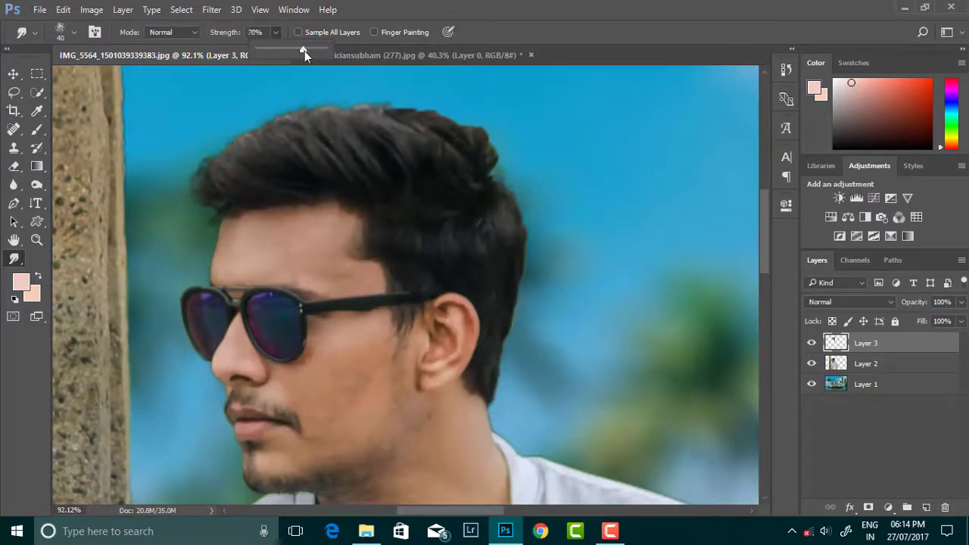
left_click_drag(304, 51, 302, 51)
Smudge the hair's top edge, left to right, into wispy strands against the sky.
left_click_drag(225, 147, 190, 134)
mouse_move(229, 190)
left_mouse_down()
mouse_move(218, 157)
mouse_move(224, 129)
left_mouse_up()
left_click_drag(250, 163, 243, 109)
mouse_move(281, 165)
left_mouse_down()
mouse_move(266, 95)
mouse_move(292, 106)
left_mouse_up()
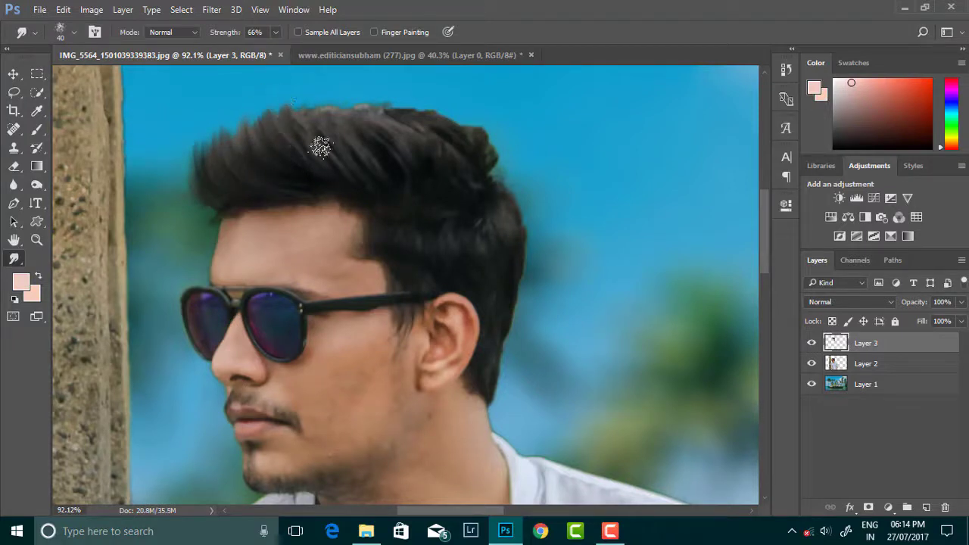
left_click_drag(321, 148, 303, 87)
left_click_drag(344, 163, 348, 106)
left_click_drag(375, 151, 355, 95)
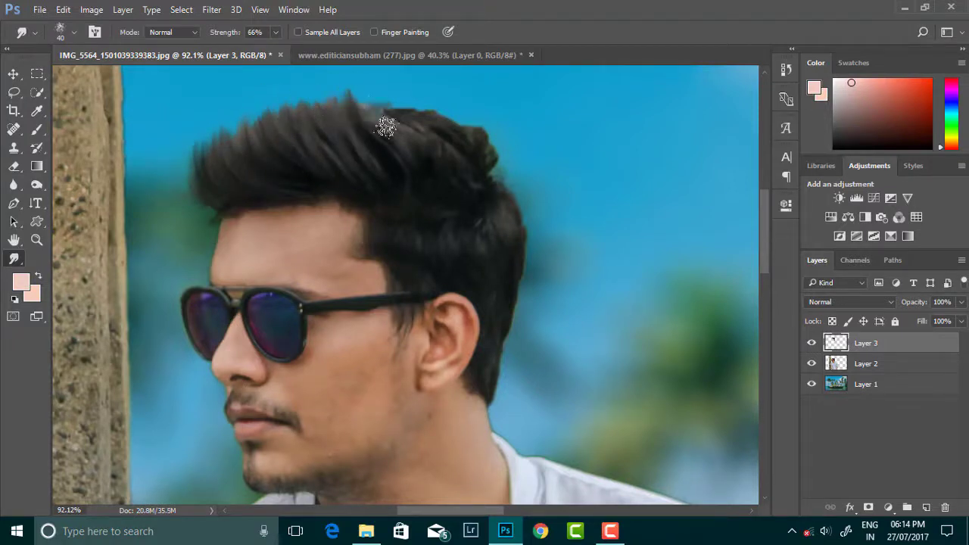
mouse_move(383, 126)
left_mouse_down()
mouse_move(371, 72)
mouse_move(405, 94)
left_mouse_up()
left_click_drag(424, 129, 439, 88)
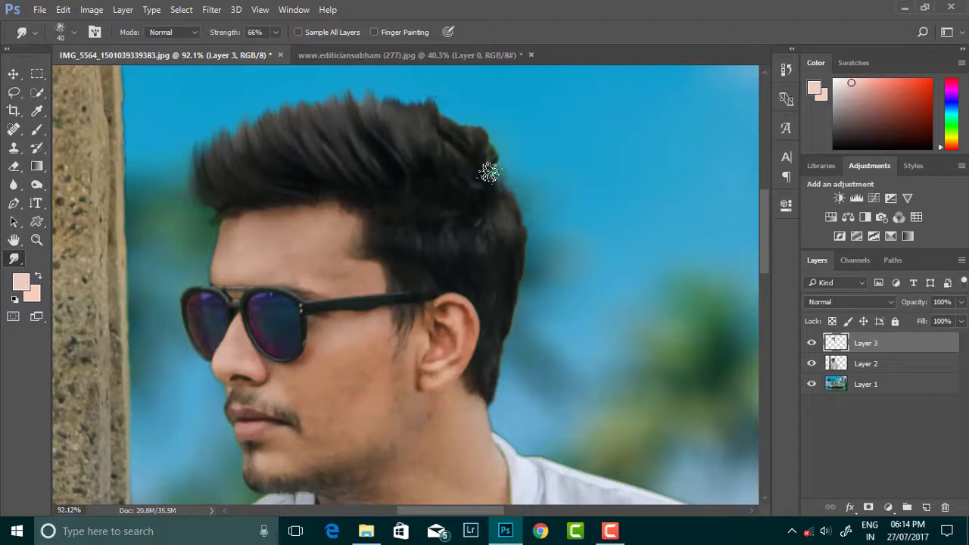
left_click_drag(443, 129, 470, 91)
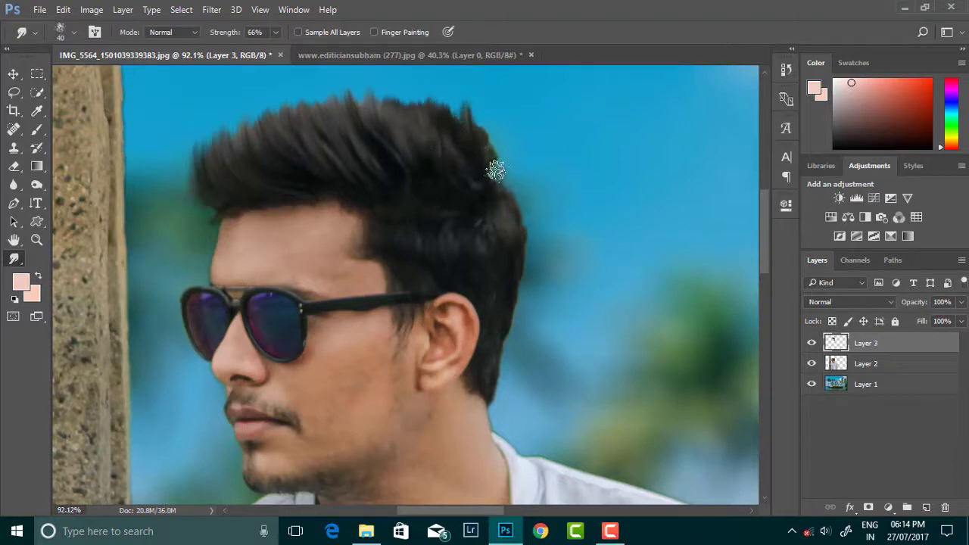
left_click_drag(495, 162, 519, 135)
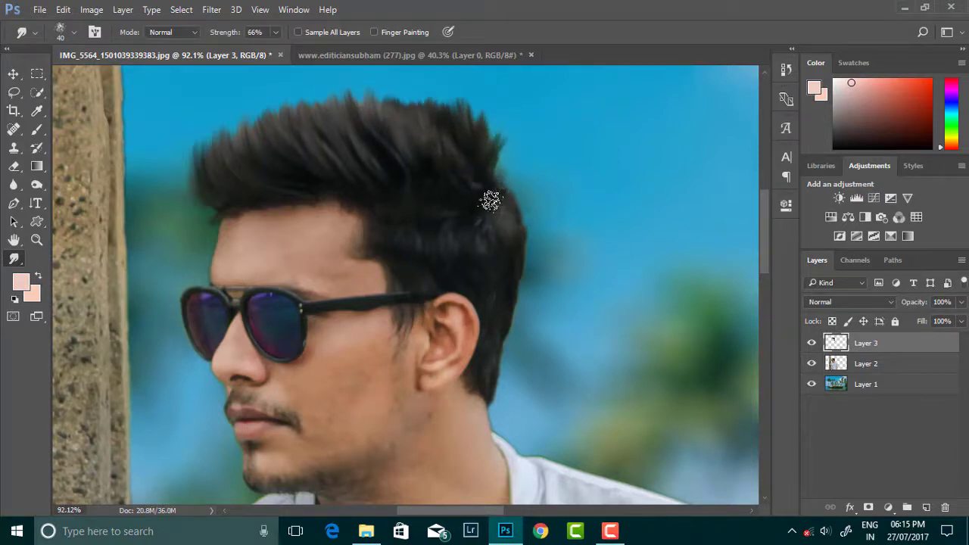
left_click_drag(492, 197, 518, 121)
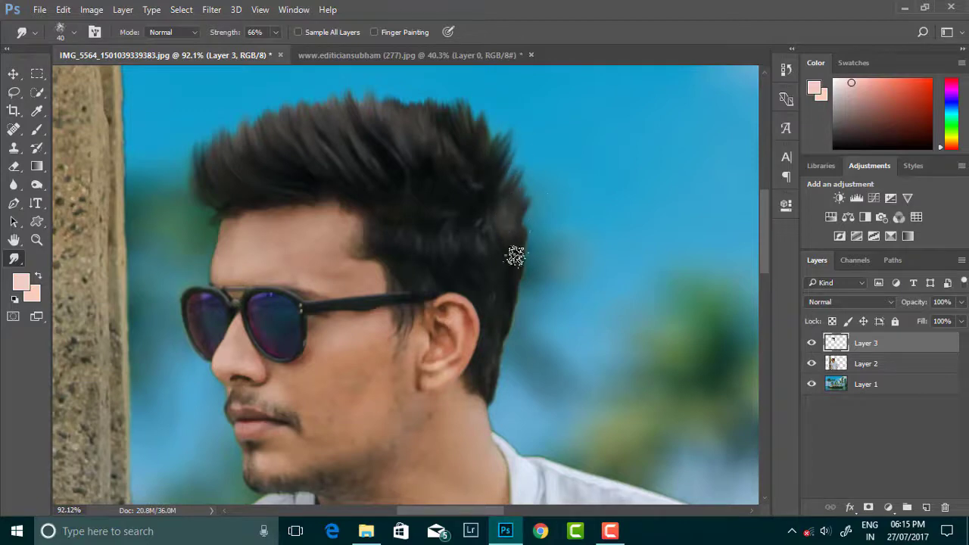
Add more strands above the ear and across the top, and blend the hairline onto the neck.
scroll(530, 201, "down", 2)
left_click_drag(526, 204, 506, 281)
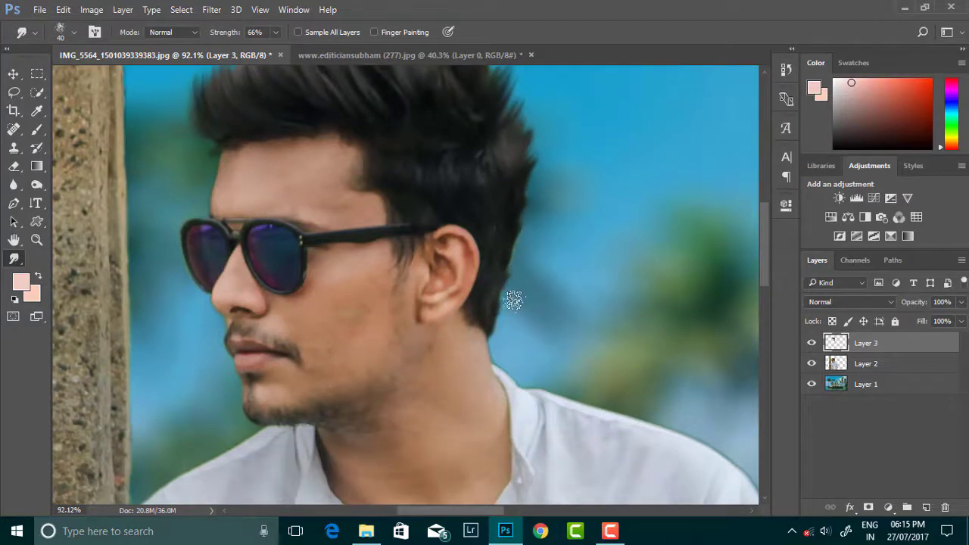
scroll(520, 243, "up", 1)
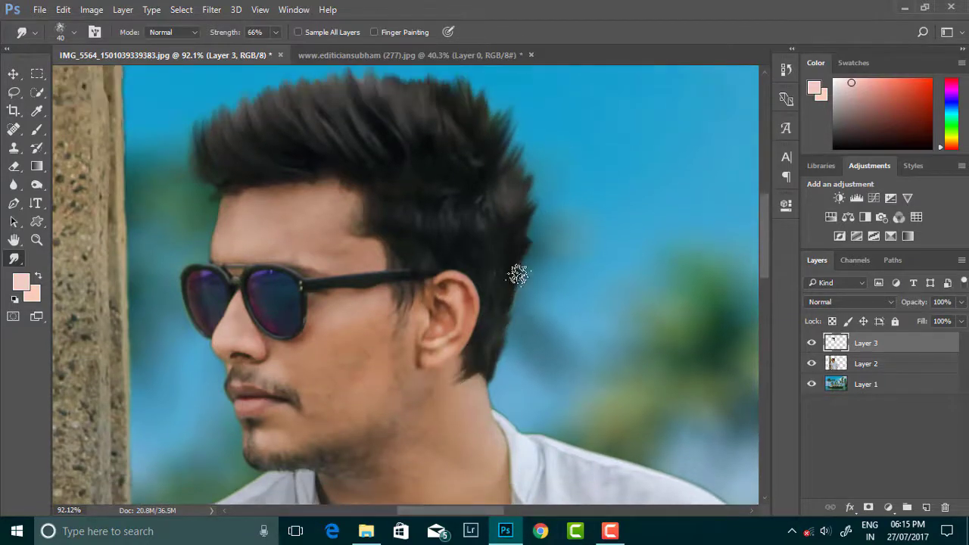
scroll(526, 163, "up", 1)
mouse_move(443, 135)
left_mouse_down()
mouse_move(411, 113)
mouse_move(384, 115)
mouse_move(361, 91)
left_mouse_up()
scroll(369, 125, "down", 5)
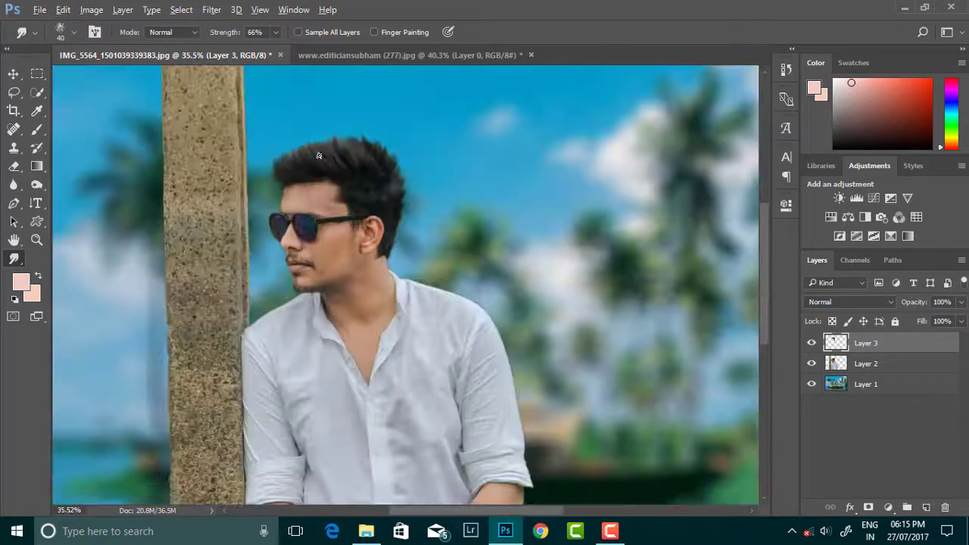
scroll(271, 174, "up", 5)
mouse_move(273, 195)
left_mouse_down()
mouse_move(277, 129)
mouse_move(305, 156)
mouse_move(337, 139)
mouse_move(325, 104)
mouse_move(383, 126)
mouse_move(372, 98)
mouse_move(429, 118)
mouse_move(454, 113)
mouse_move(472, 82)
mouse_move(462, 110)
mouse_move(532, 123)
mouse_move(504, 112)
mouse_move(549, 134)
mouse_move(552, 91)
mouse_move(578, 108)
mouse_move(590, 158)
mouse_move(617, 115)
mouse_move(612, 205)
left_mouse_up()
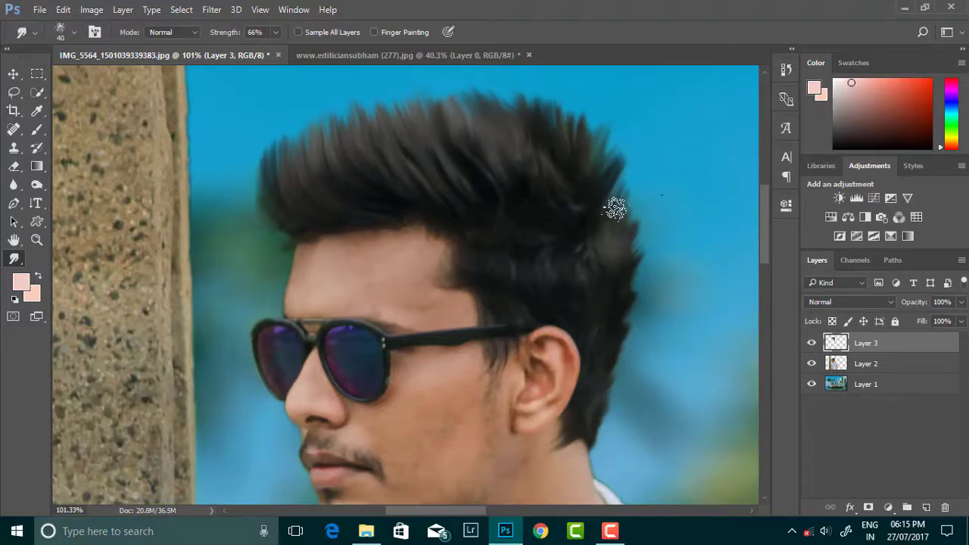
mouse_move(250, 157)
left_mouse_down()
mouse_move(284, 159)
mouse_move(296, 141)
mouse_move(399, 86)
left_mouse_up()
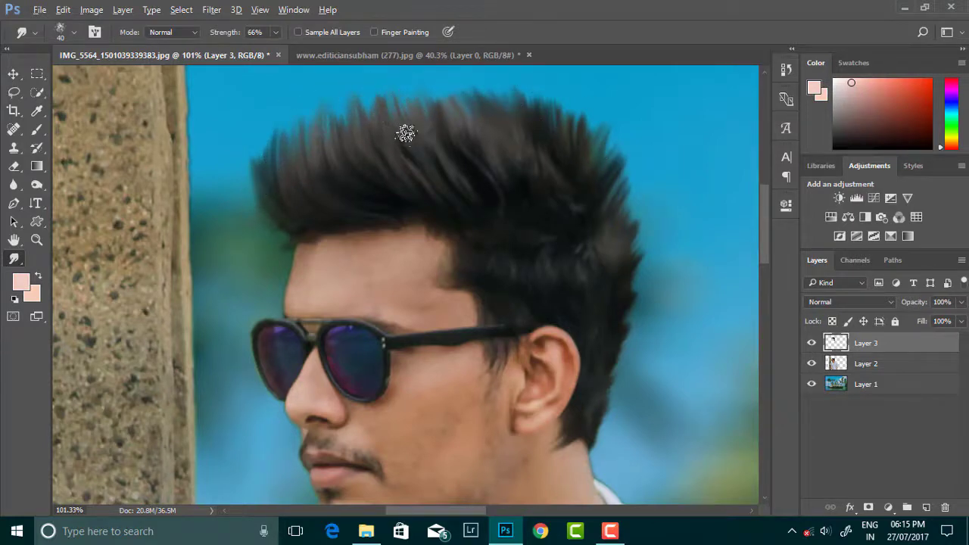
scroll(416, 123, "down", 2)
scroll(454, 90, "down", 1)
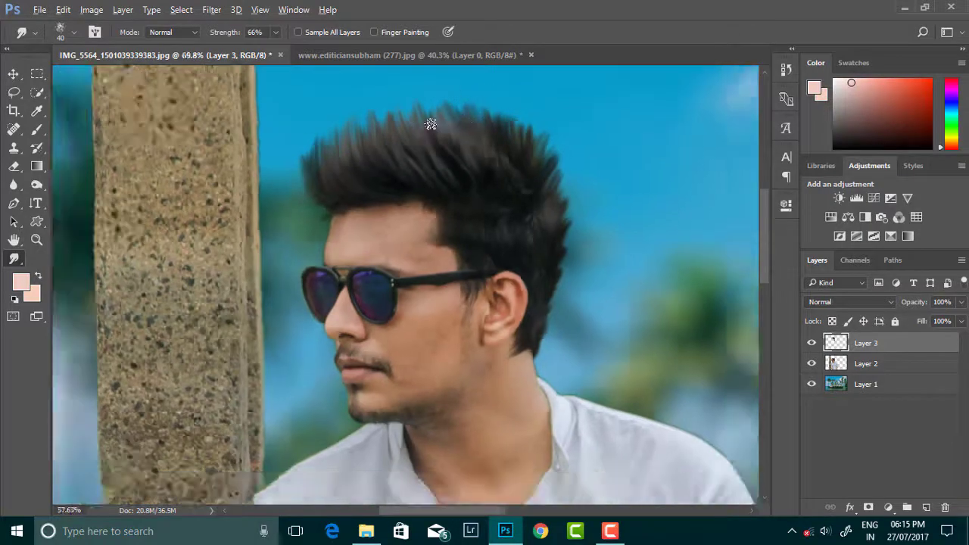
scroll(424, 129, "down", 3)
scroll(302, 174, "up", 2)
scroll(281, 186, "up", 2)
scroll(282, 187, "up", 2)
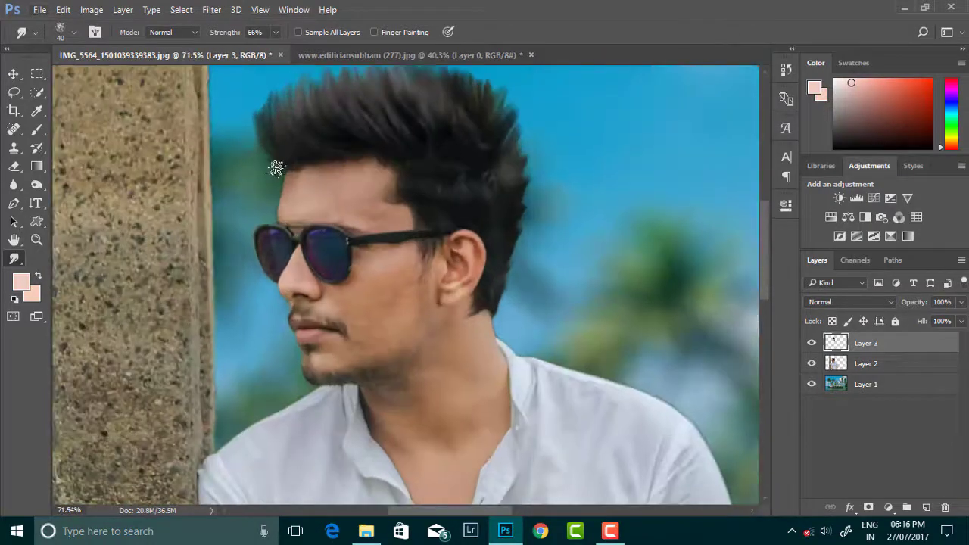
left_click_drag(272, 158, 259, 107)
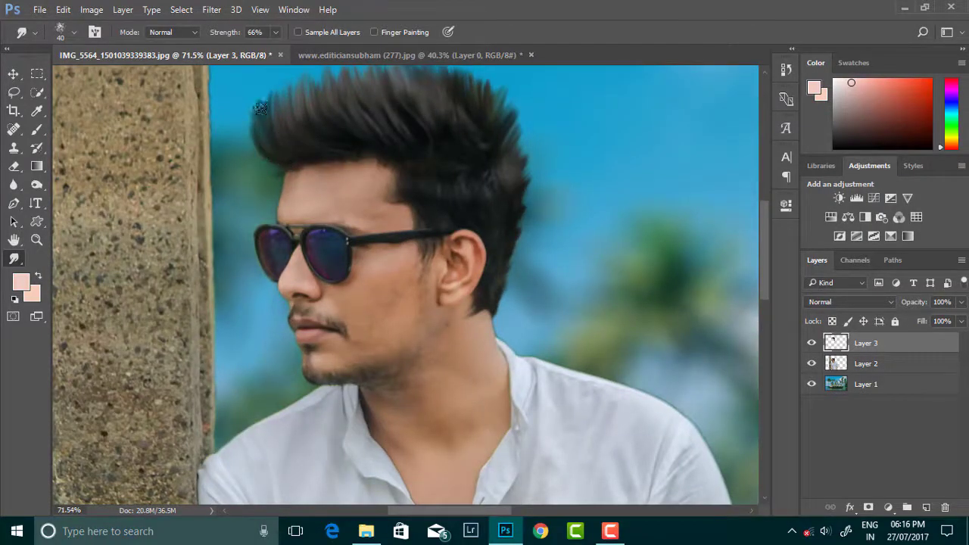
scroll(294, 101, "down", 3)
scroll(318, 181, "up", 1)
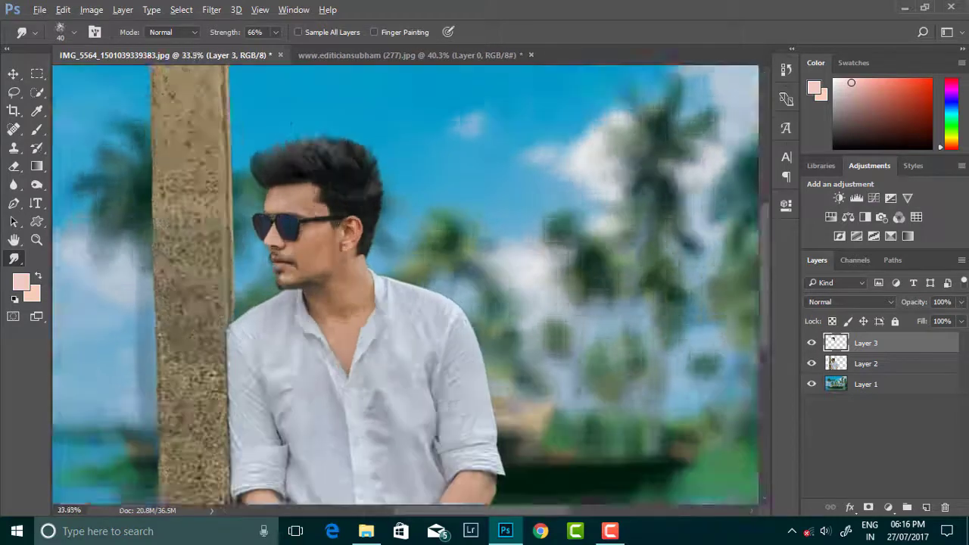
scroll(348, 212, "up", 2)
scroll(380, 248, "up", 2)
scroll(380, 248, "down", 2)
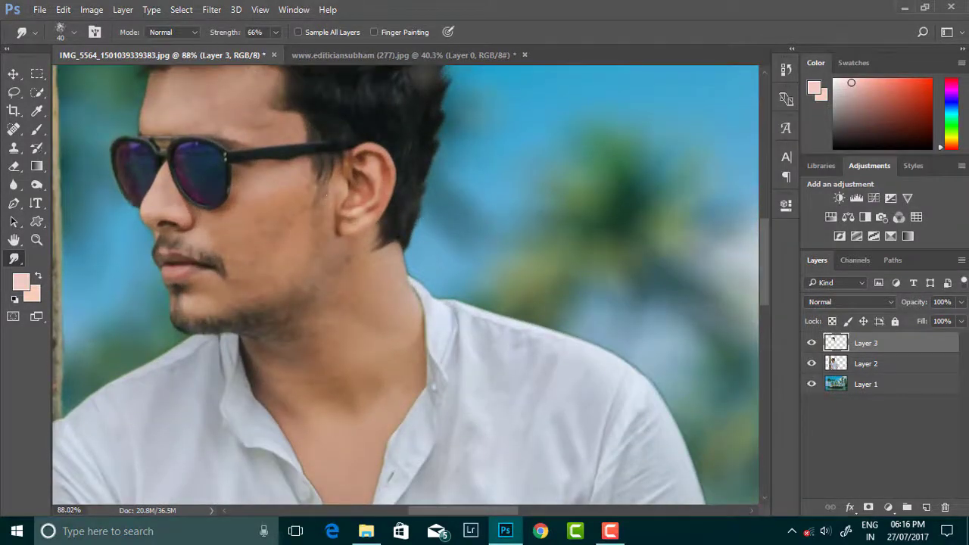
mouse_move(385, 245)
left_mouse_down()
mouse_move(373, 273)
mouse_move(397, 293)
left_mouse_up()
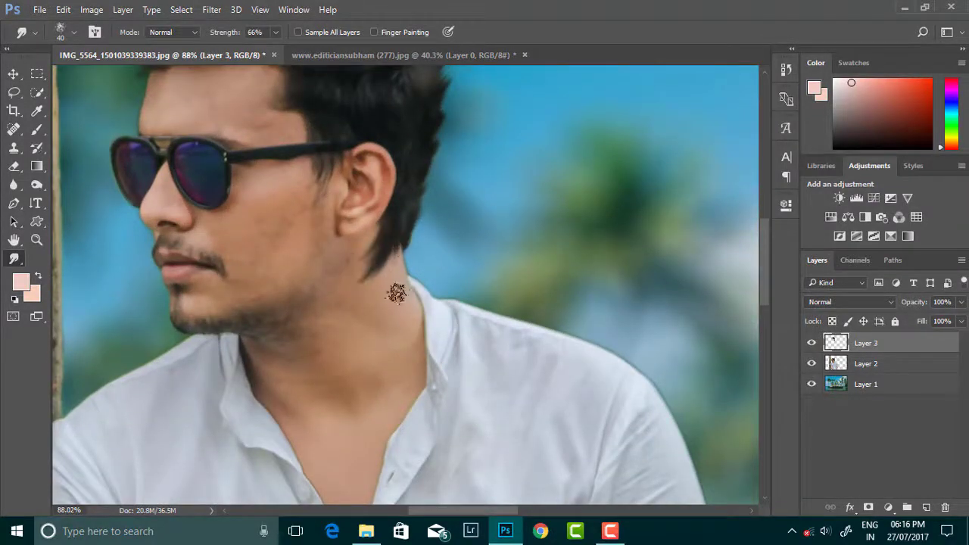
scroll(412, 261, "down", 2)
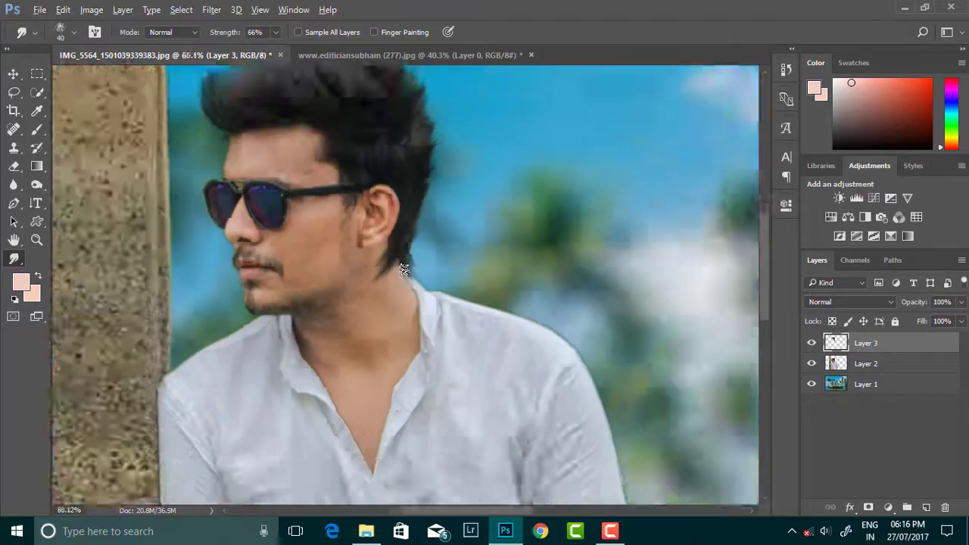
scroll(414, 268, "down", 1)
scroll(305, 242, "up", 1)
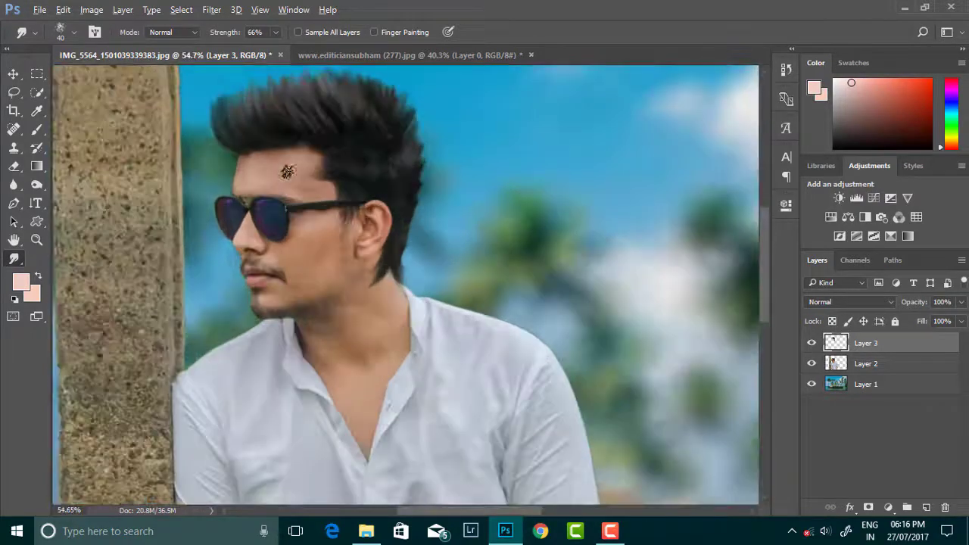
scroll(307, 227, "down", 2)
scroll(308, 217, "down", 1)
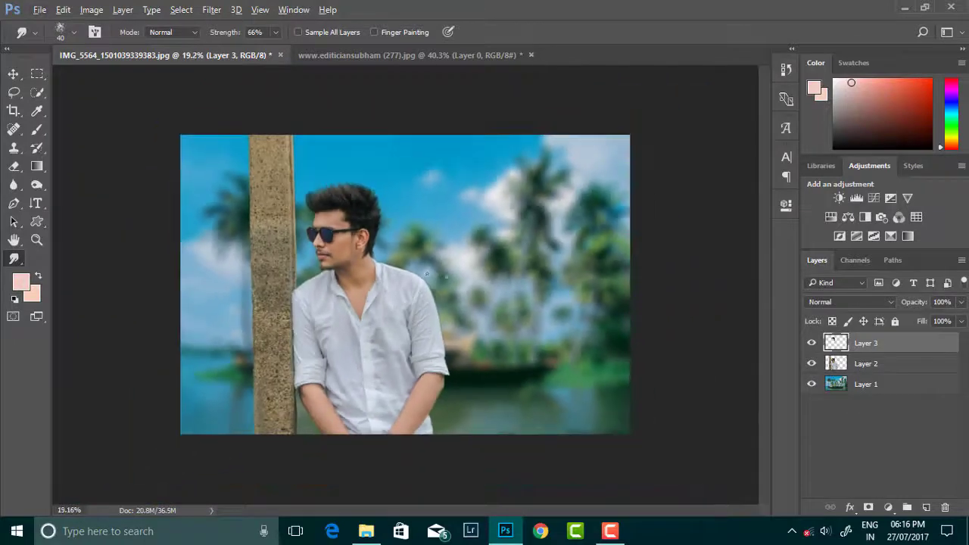
Merge Layer 2 into the smudged hair layer.
scroll(424, 271, "up", 1)
left_click(878, 362, "shift")
key("ctrl+e")
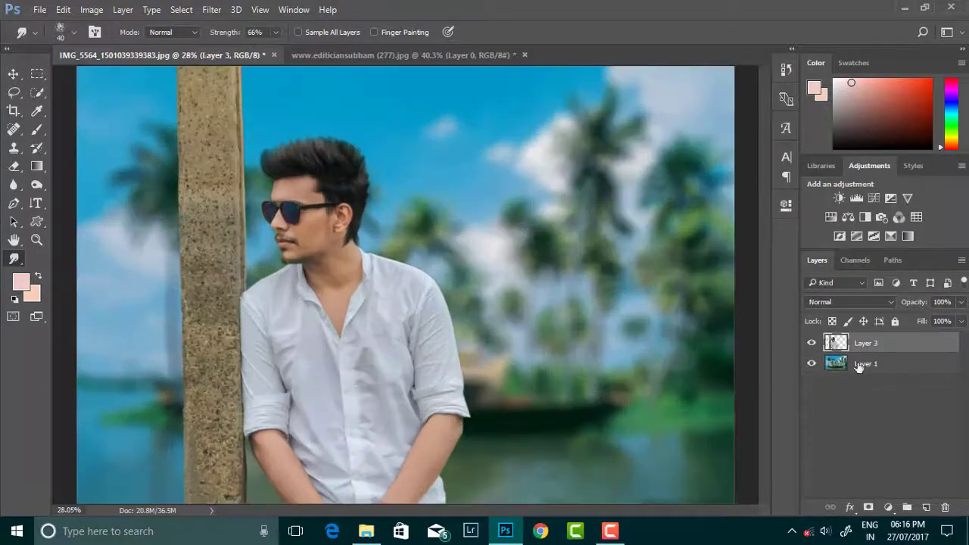
scroll(324, 270, "up", 3)
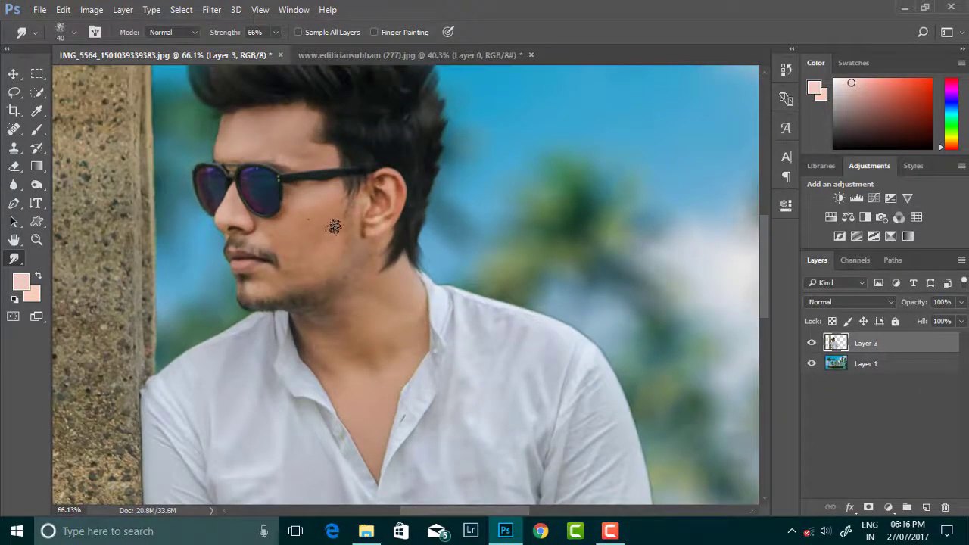
Sample the neck's skin tone with the brush and add an empty Layer 4 on top.
key("b")
scroll(318, 207, "up", 1)
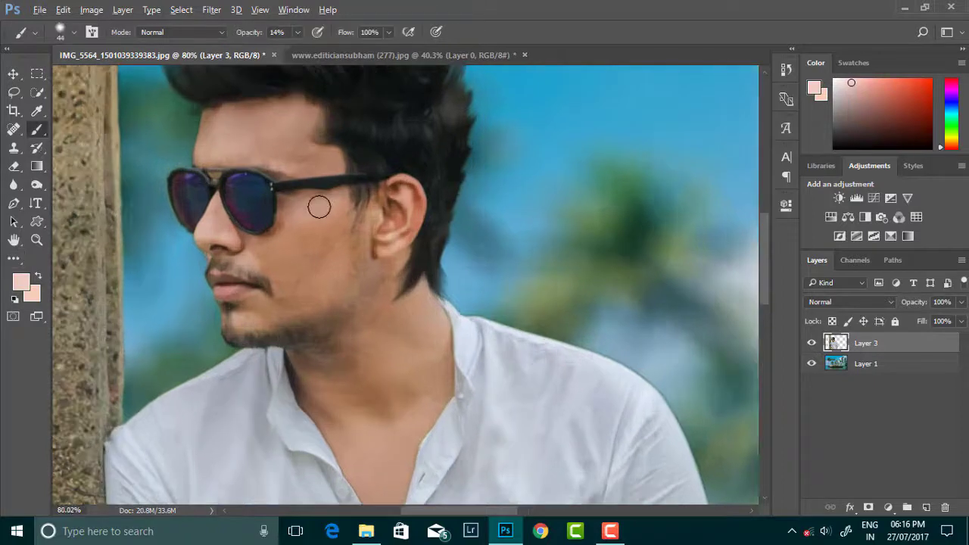
left_click(362, 433, "alt")
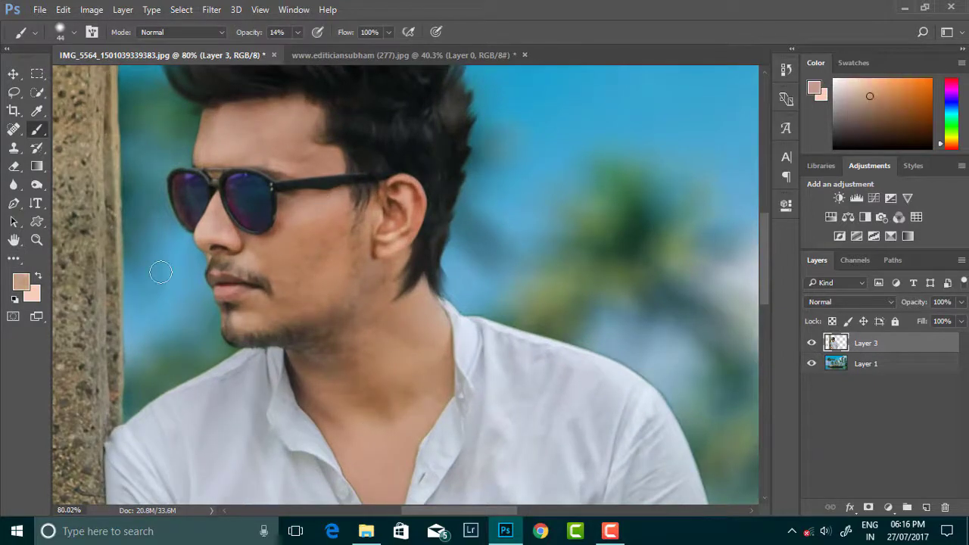
left_click(35, 277)
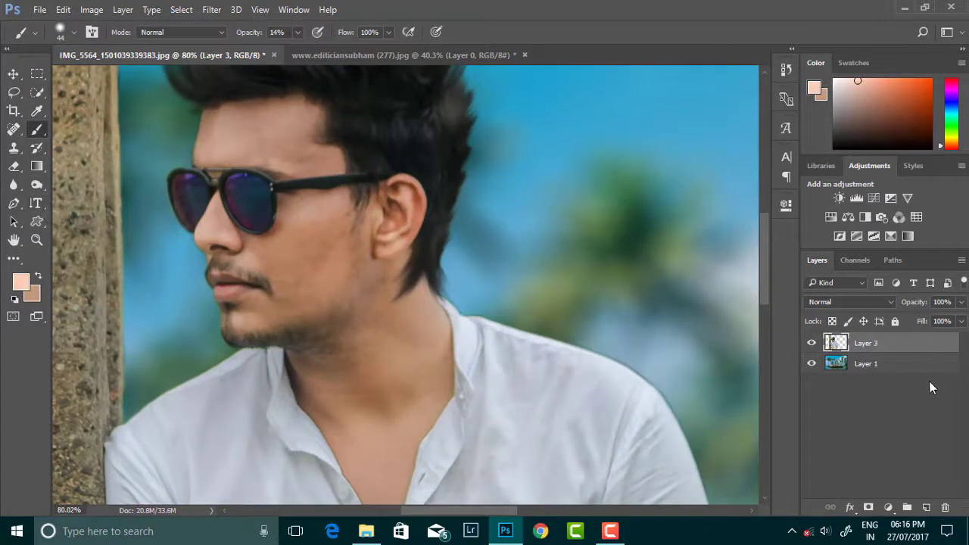
key("ctrl+shift+alt+n")
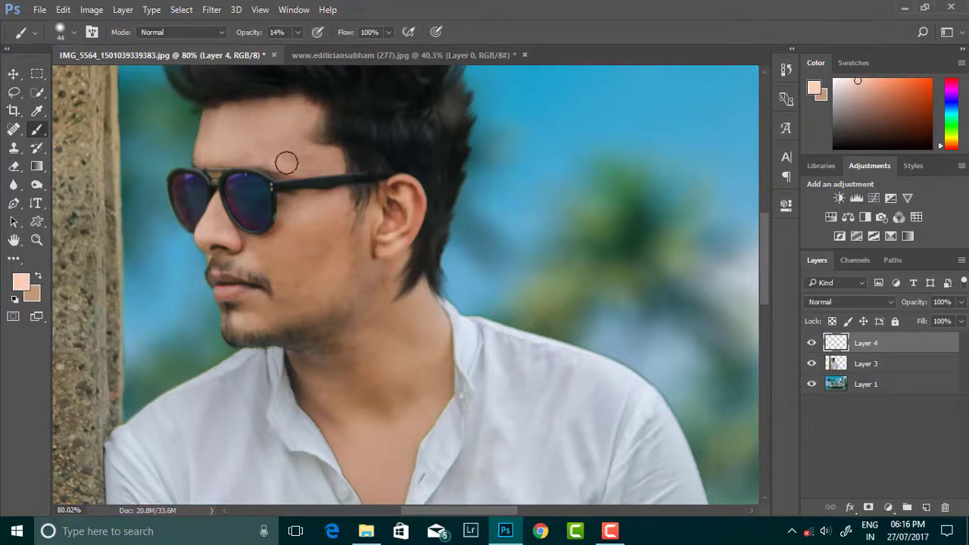
Paint soft skin tone along the cheek and jawline on Layer 4.
scroll(346, 223, "down", 2)
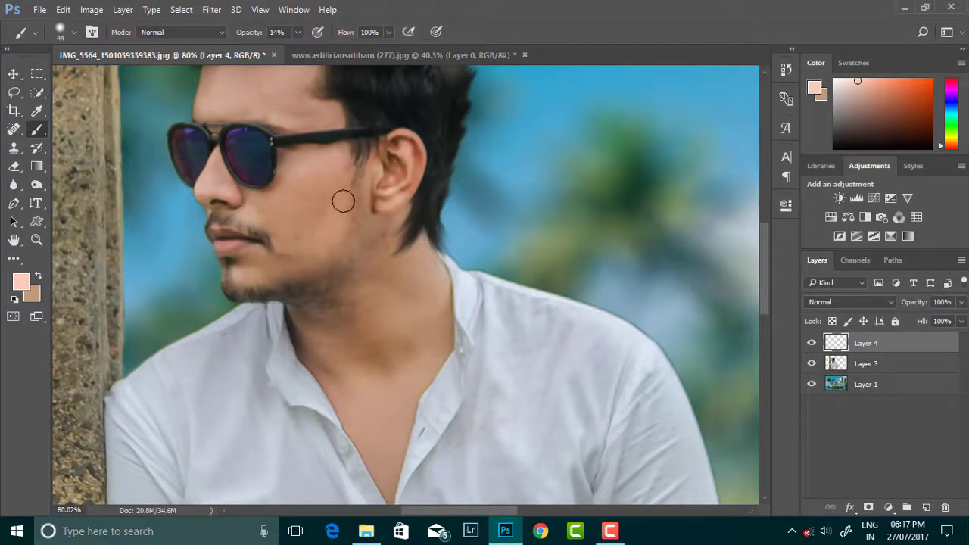
left_click_drag(318, 265, 256, 271)
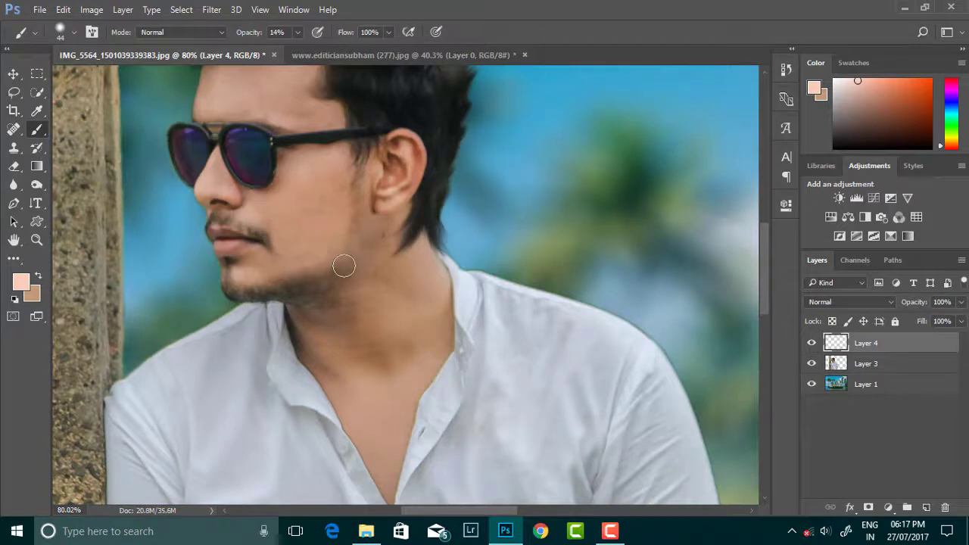
scroll(214, 90, "up", 2)
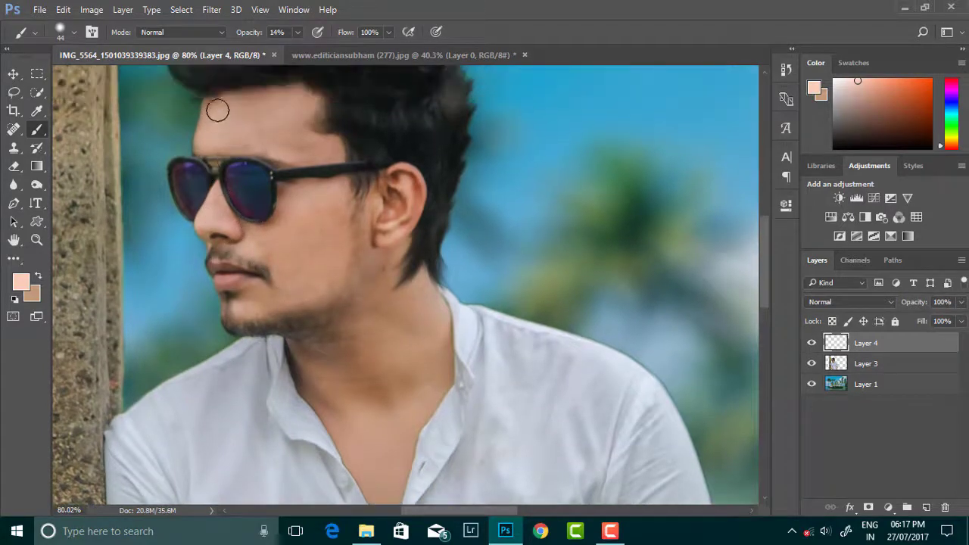
scroll(330, 172, "down", 5)
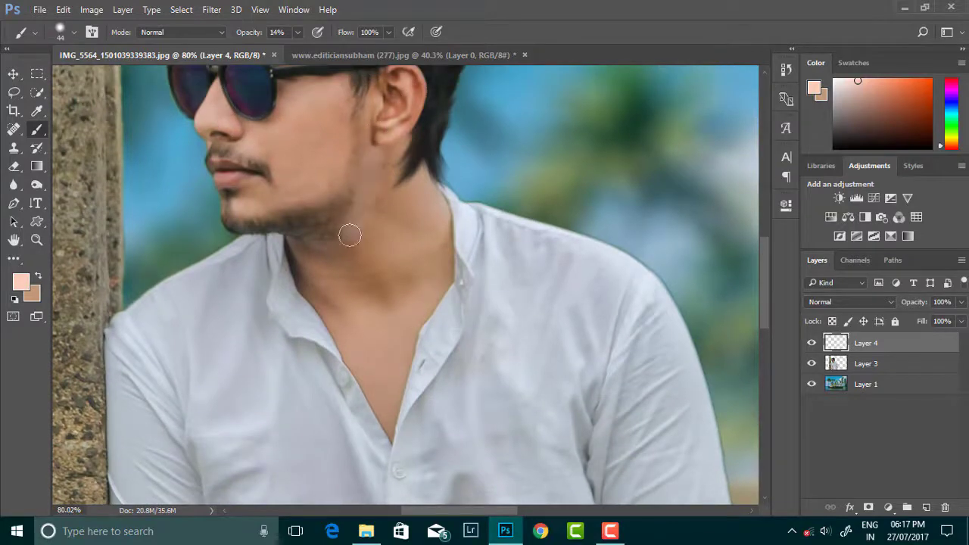
scroll(304, 253, "down", 2)
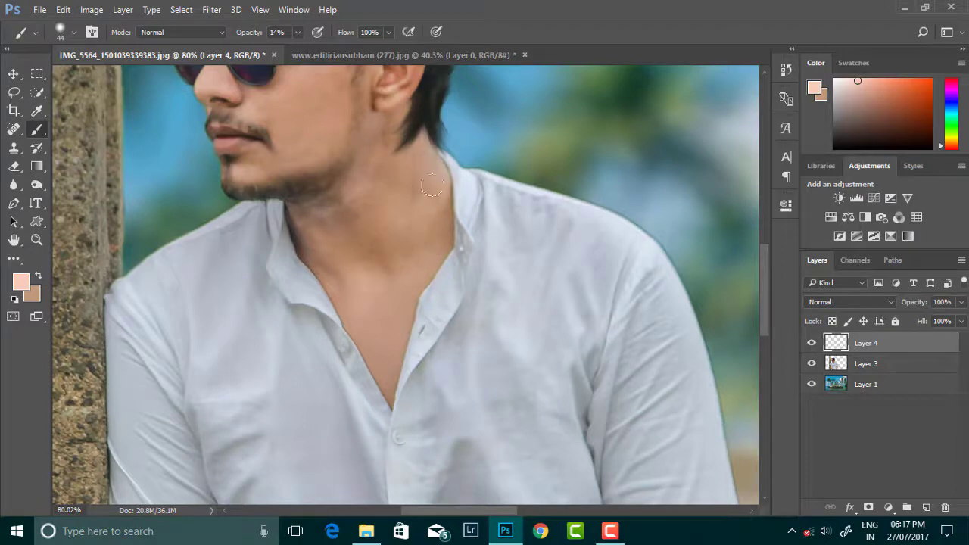
Give the brush a very soft edge and enlarge it for wider skin strokes.
right_click(412, 204)
key("Return")
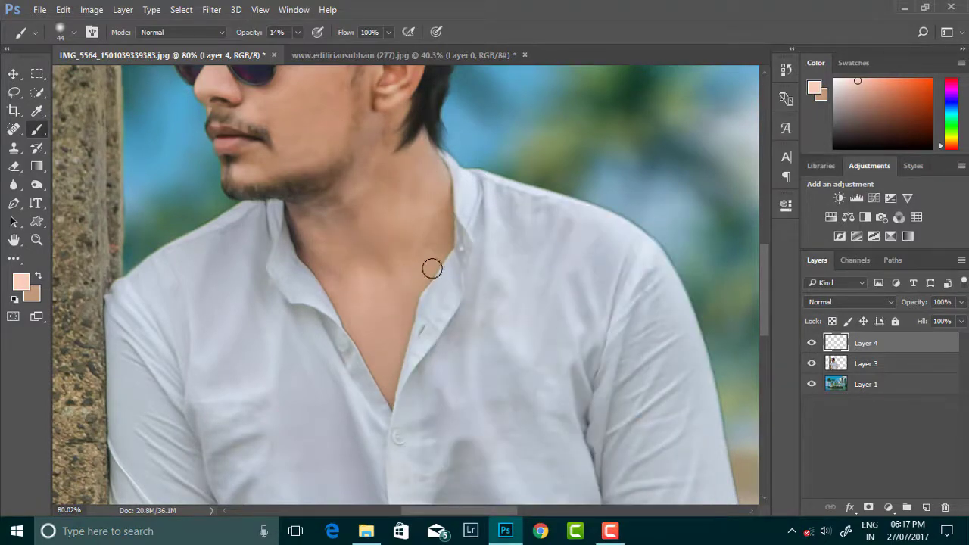
scroll(352, 213, "down", 3)
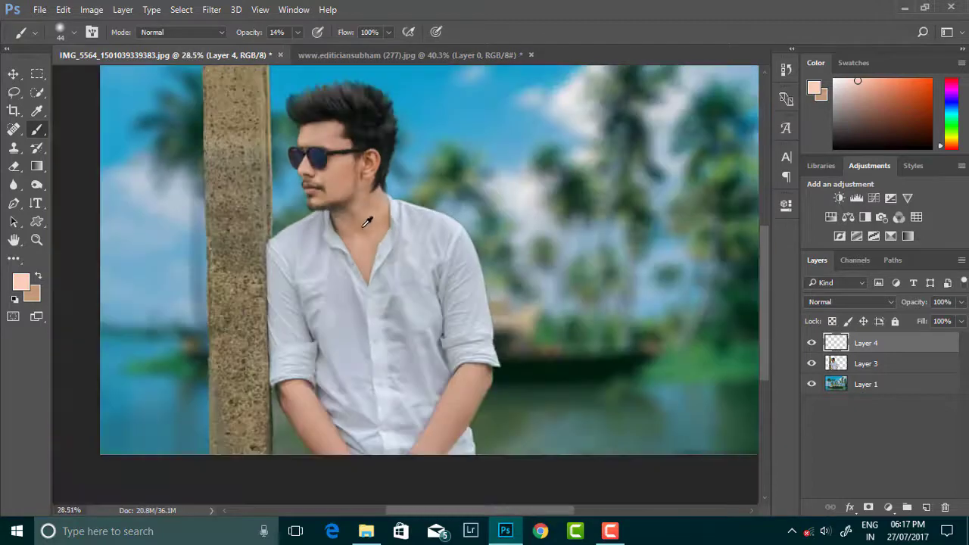
scroll(364, 227, "down", 1)
right_click(325, 219)
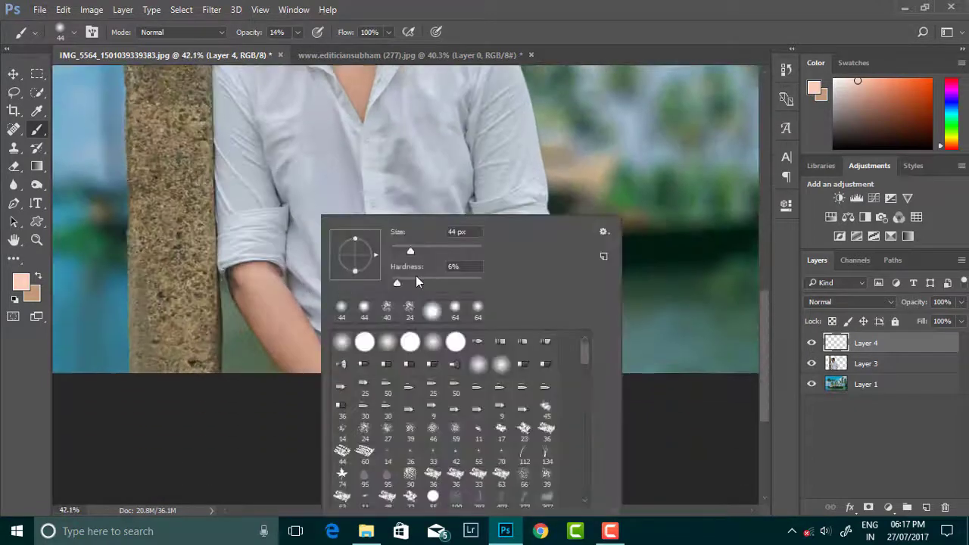
left_click(262, 317)
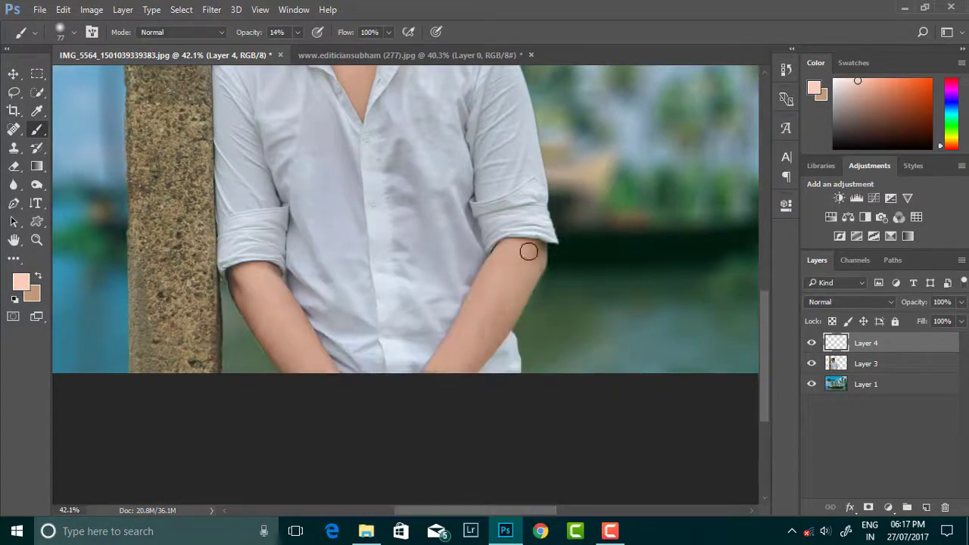
scroll(311, 220, "up", 3)
scroll(348, 225, "up", 2)
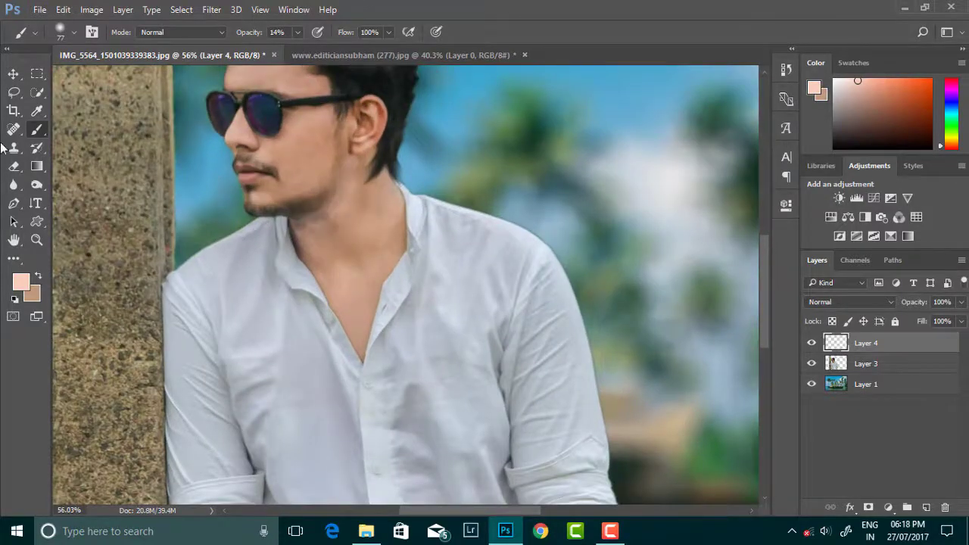
Erase stray skin paint, drop brush opacity to 6%, and duplicate Layer 4.
left_click(14, 166)
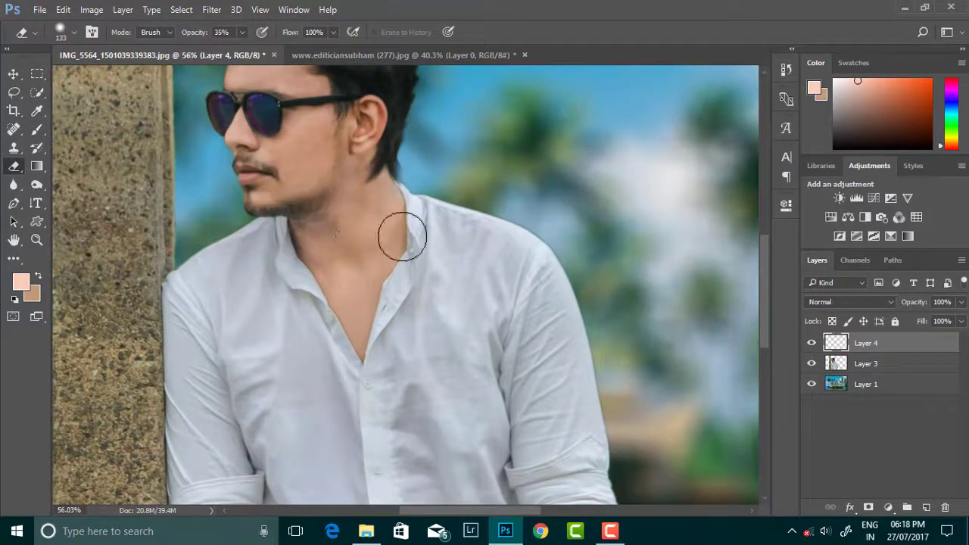
scroll(402, 234, "down", 3)
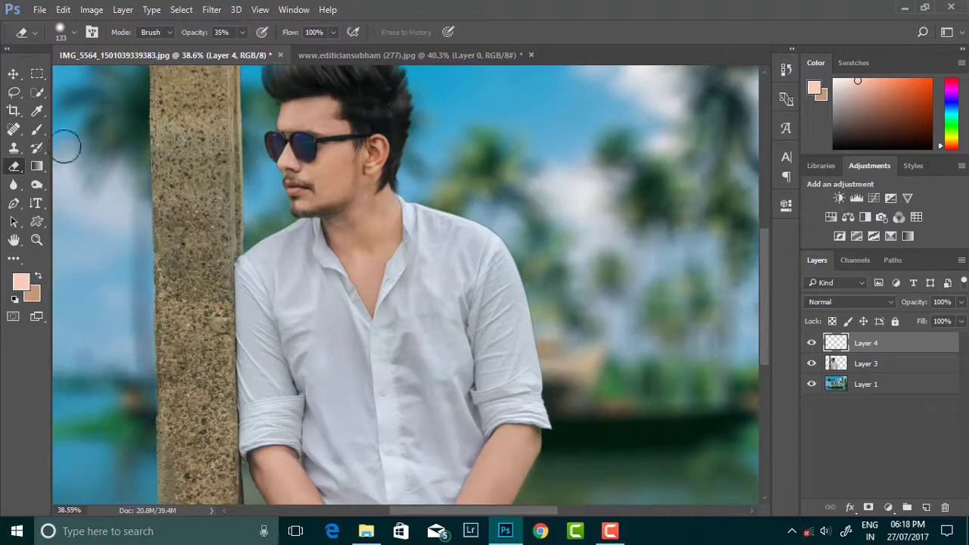
left_click(37, 129)
left_click(360, 253)
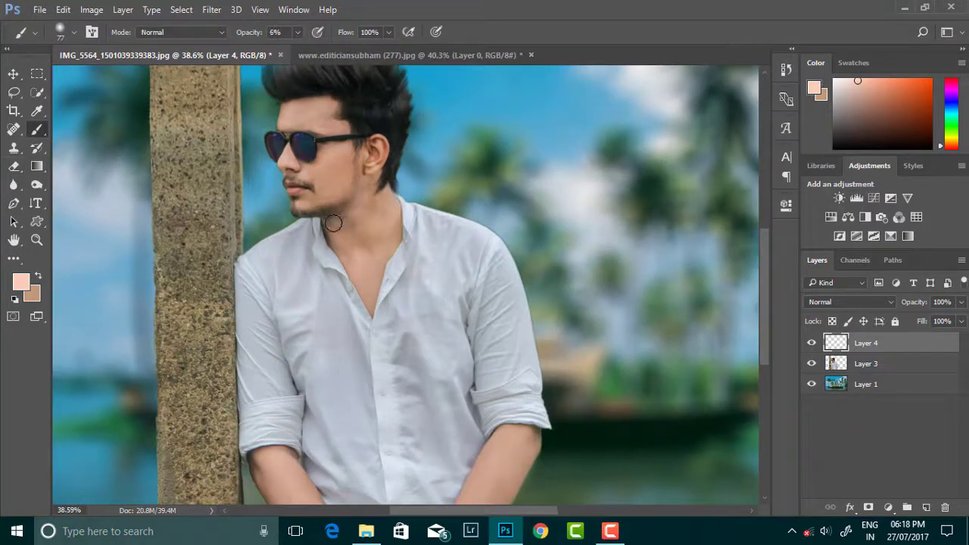
scroll(322, 148, "up", 2)
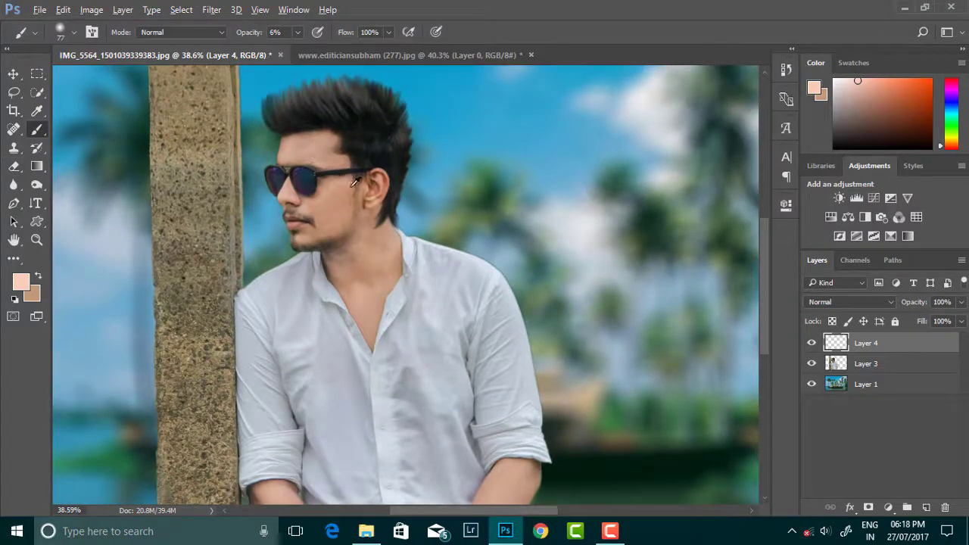
scroll(353, 182, "up", 2)
scroll(405, 216, "down", 3)
scroll(258, 195, "up", 1)
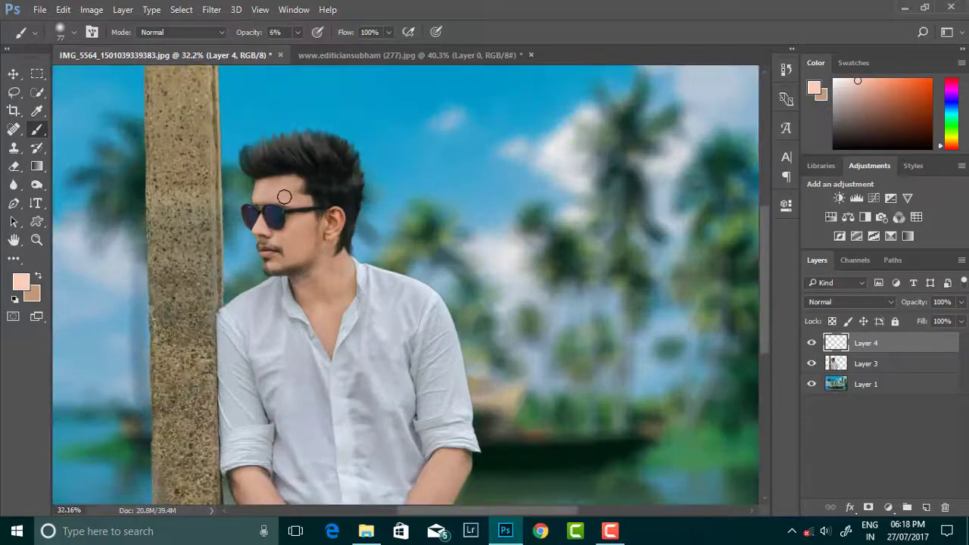
scroll(278, 217, "down", 1)
left_click_drag(918, 366, 926, 506)
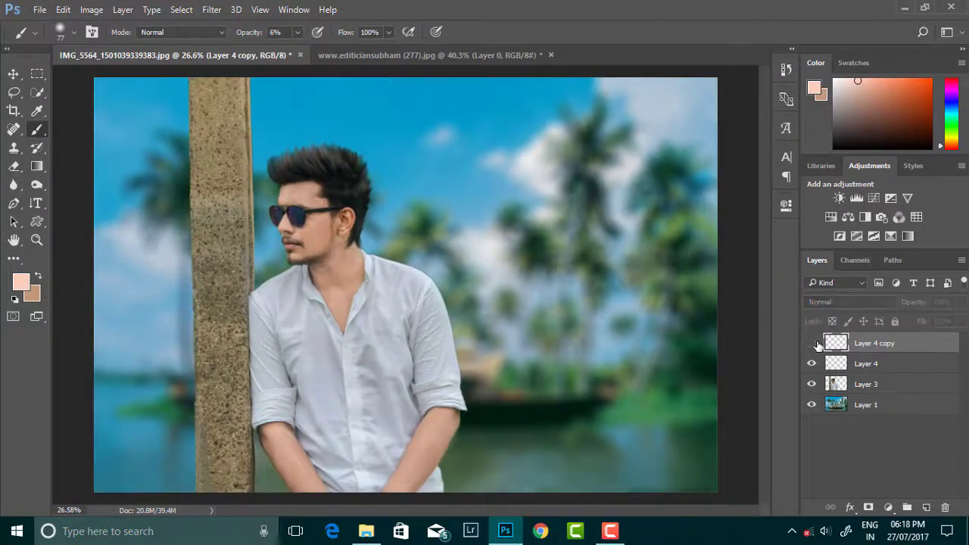
Merge the skin paint into the portrait layer and duplicate the merged layer.
left_click(874, 382, "shift")
key("ctrl+e")
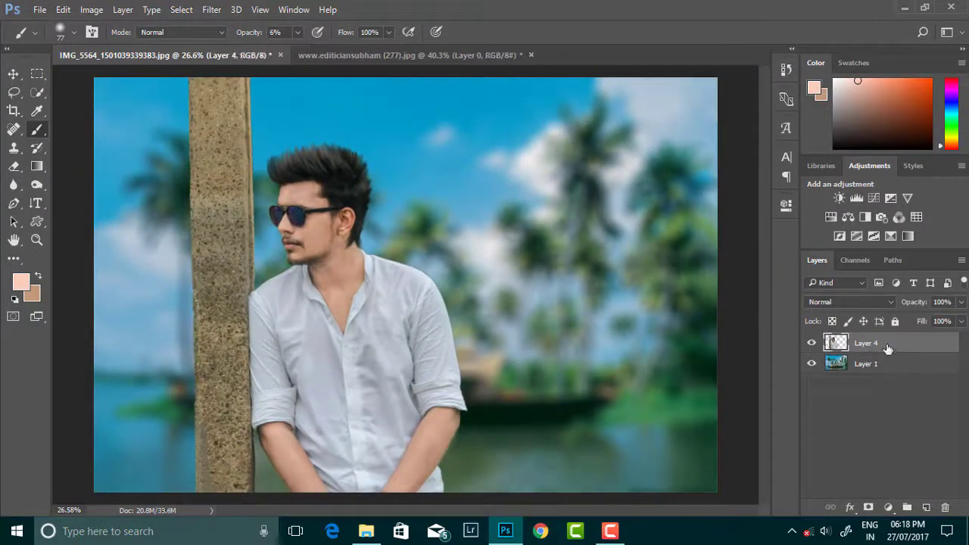
left_click_drag(870, 345, 925, 506)
Apply Imagenomic Portraiture smoothing to the duplicate and add a layer mask.
left_click(213, 10)
mouse_move(234, 307)
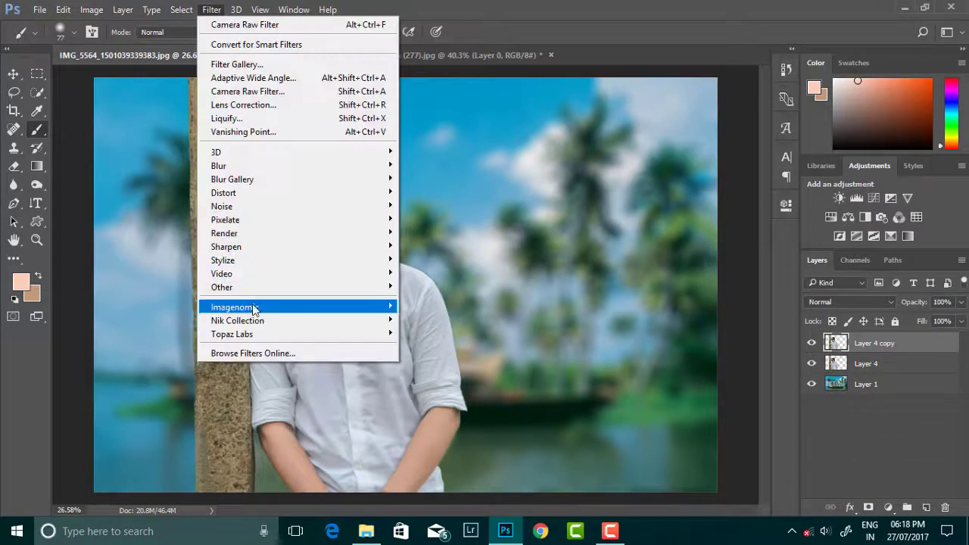
left_click(421, 318)
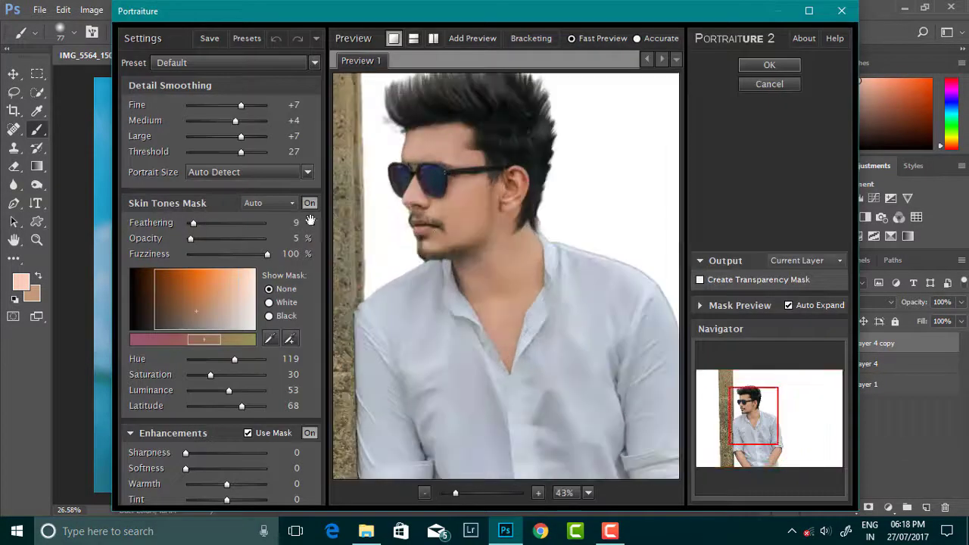
left_click(772, 65)
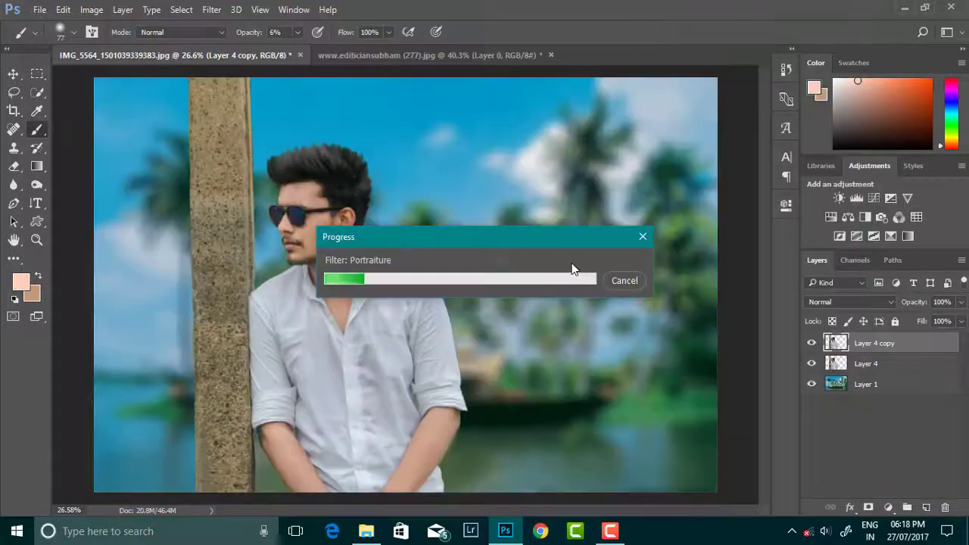
left_click(868, 507)
Invert the mask to black and set up a white, near-full-opacity soft brush.
key("ctrl+i")
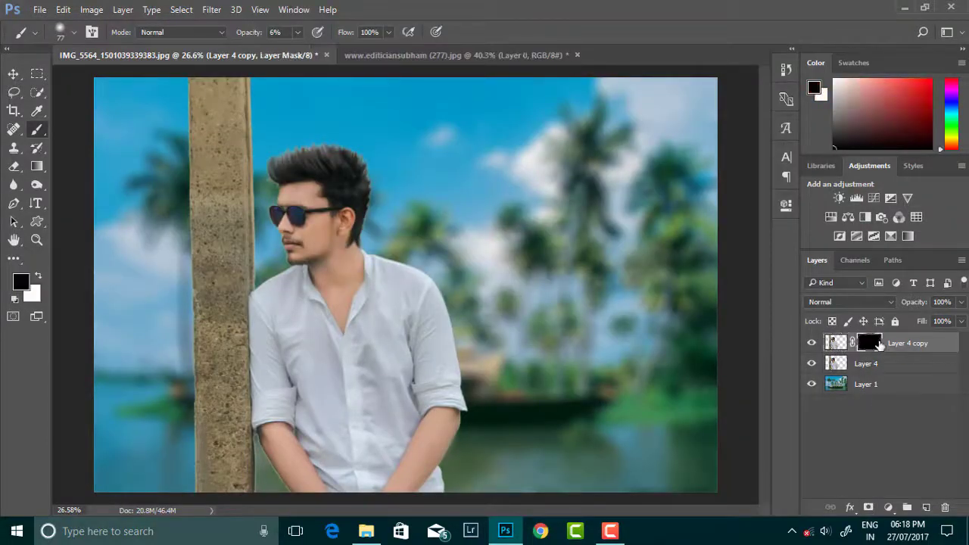
left_click(35, 268)
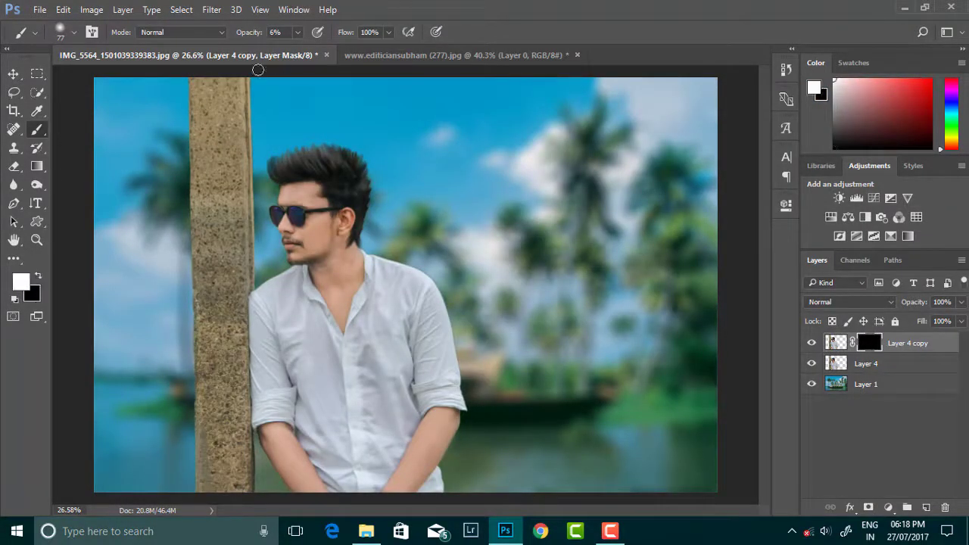
left_click_drag(297, 31, 336, 49)
scroll(318, 182, "up", 5)
right_click(303, 170)
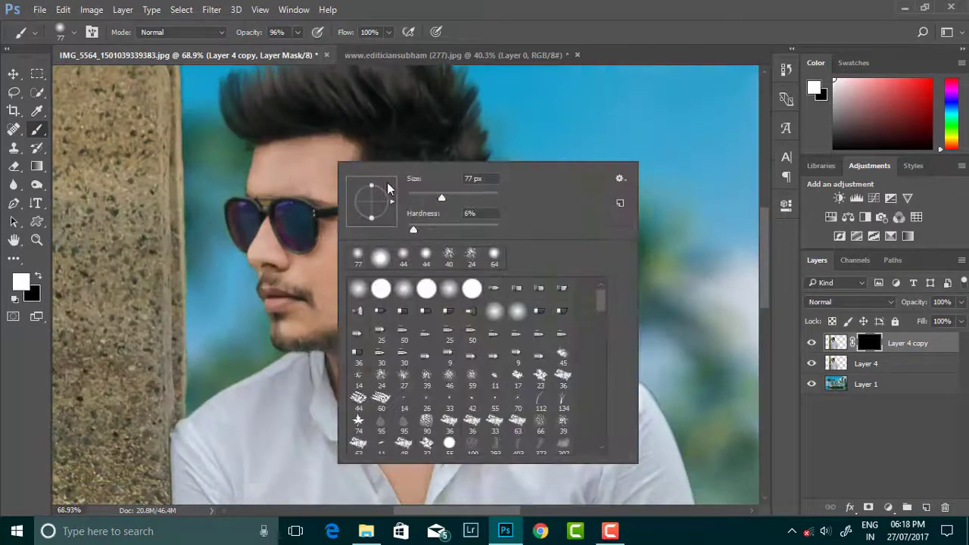
key("Return")
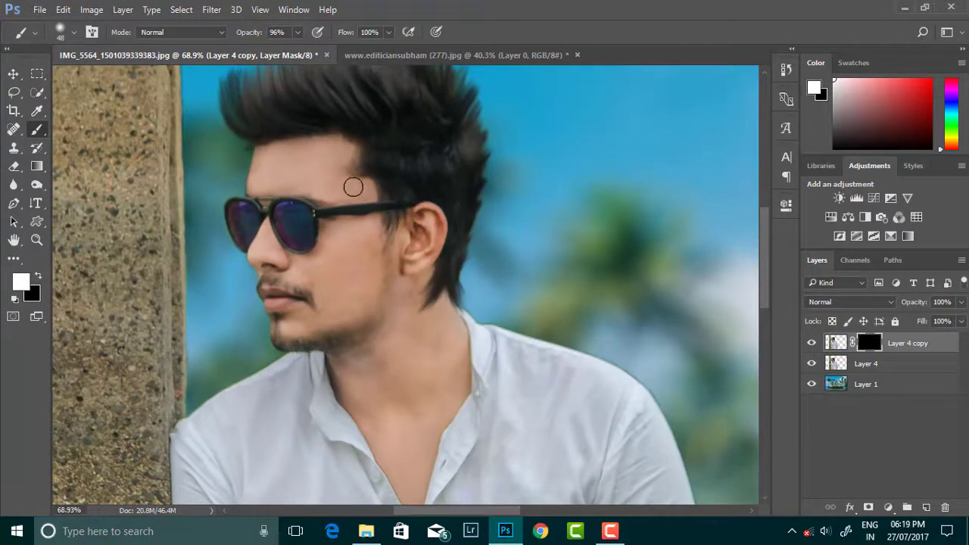
scroll(344, 182, "down", 1)
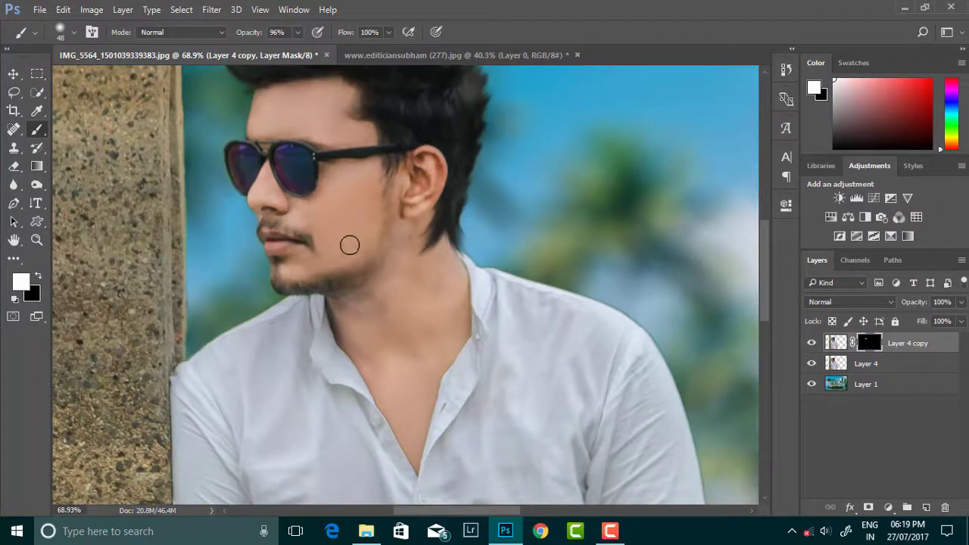
Paint the Portraiture smoothing back onto the cheek through the mask.
mouse_move(349, 245)
left_mouse_down()
mouse_move(309, 259)
mouse_move(353, 240)
mouse_move(275, 197)
mouse_move(281, 202)
left_mouse_up()
scroll(379, 219, "down", 1)
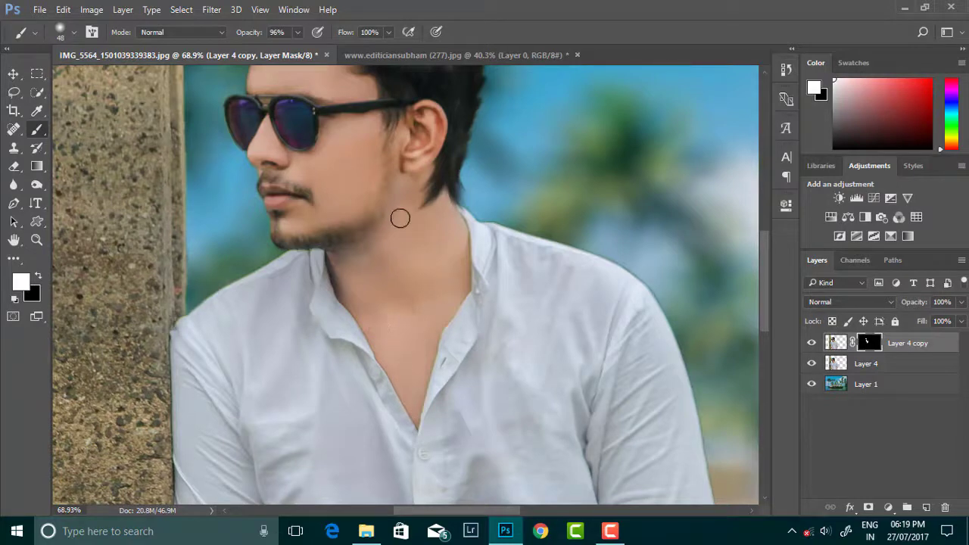
scroll(352, 287, "down", 2)
scroll(322, 251, "down", 2)
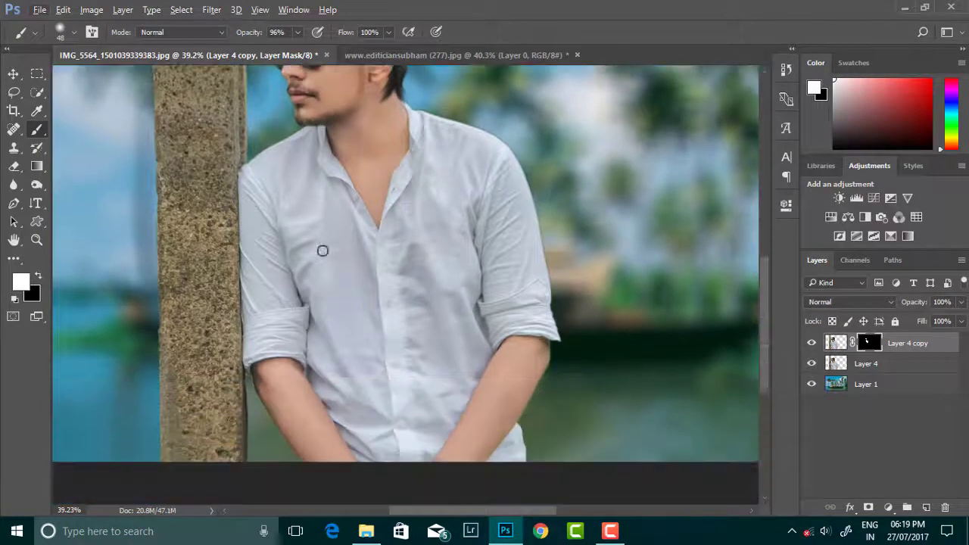
scroll(265, 308, "up", 2)
scroll(273, 249, "down", 1)
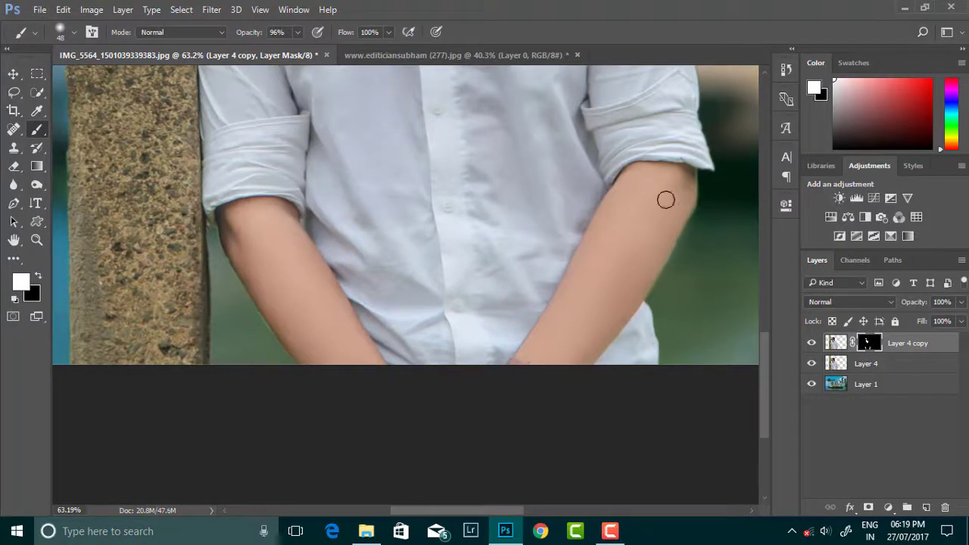
scroll(599, 222, "down", 1)
scroll(454, 242, "down", 3)
scroll(413, 272, "down", 1)
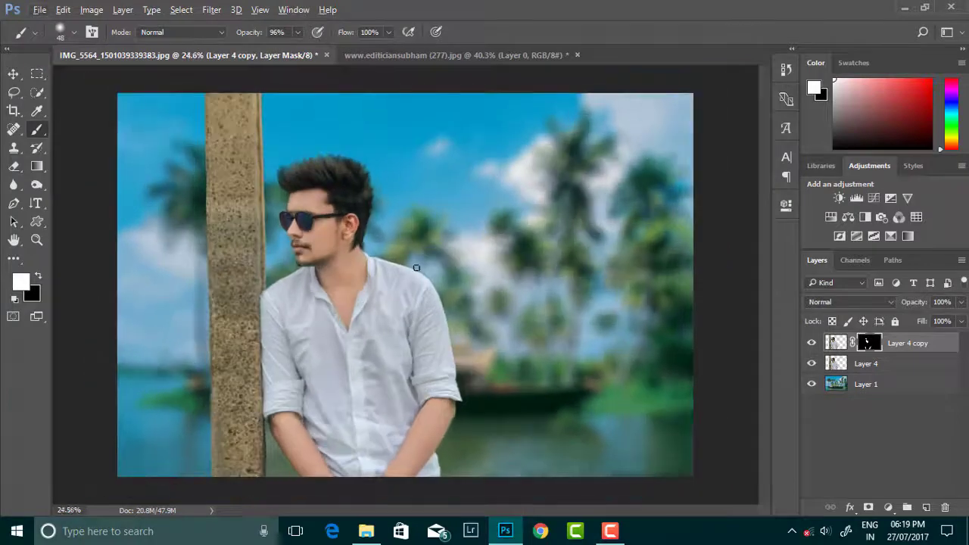
scroll(409, 277, "down", 1)
Merge Layer 4 and its copy, then Merge Visible into a single Layer 1.
left_click(888, 363, "shift")
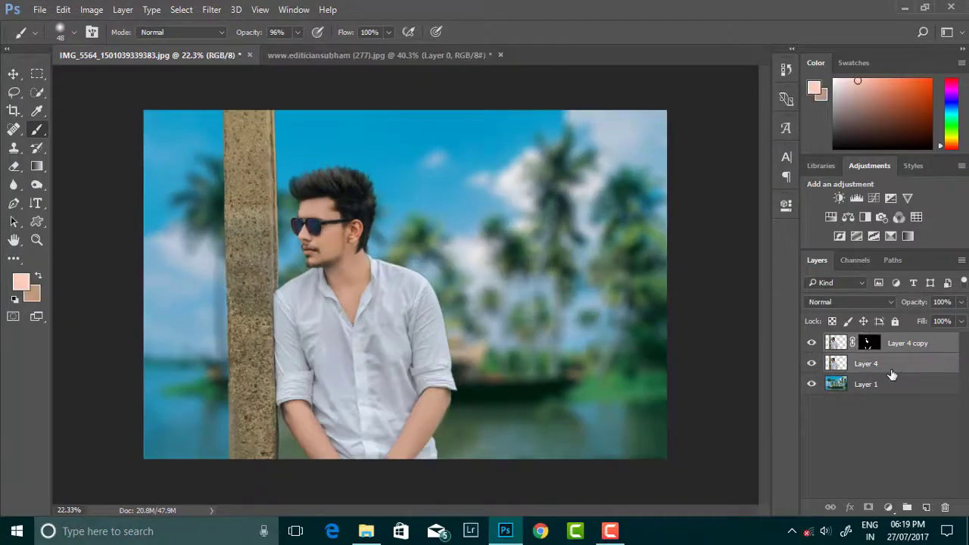
key("ctrl+e")
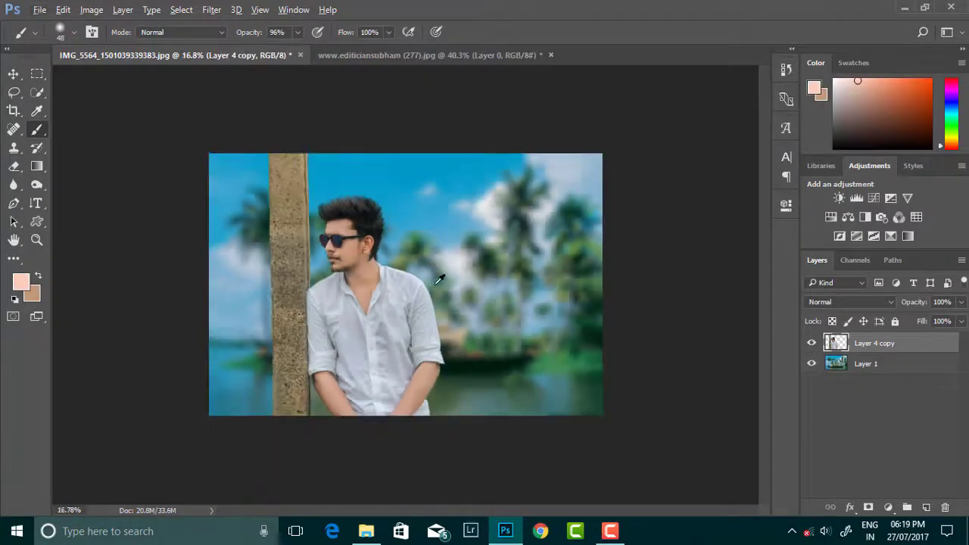
right_click(879, 343)
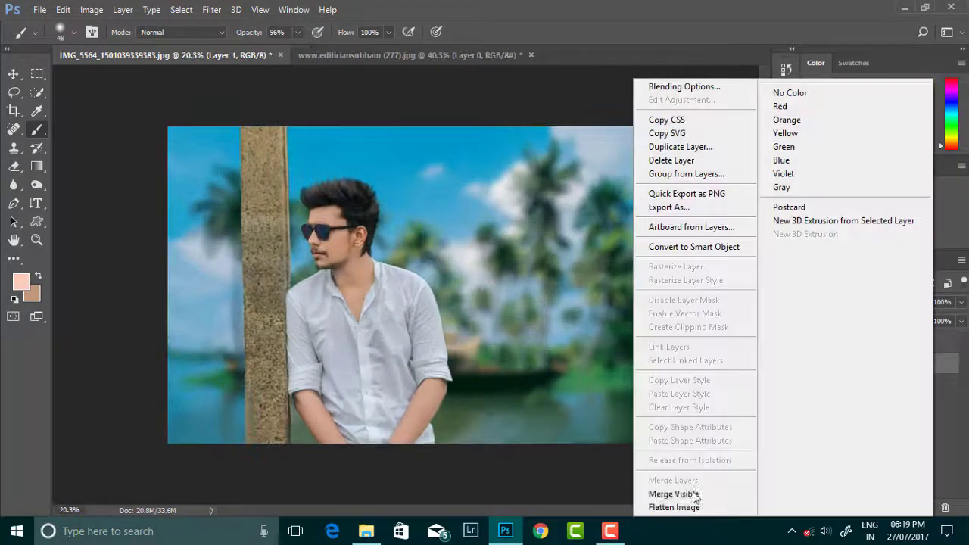
left_click(693, 494)
scroll(409, 301, "up", 2)
scroll(396, 298, "down", 1)
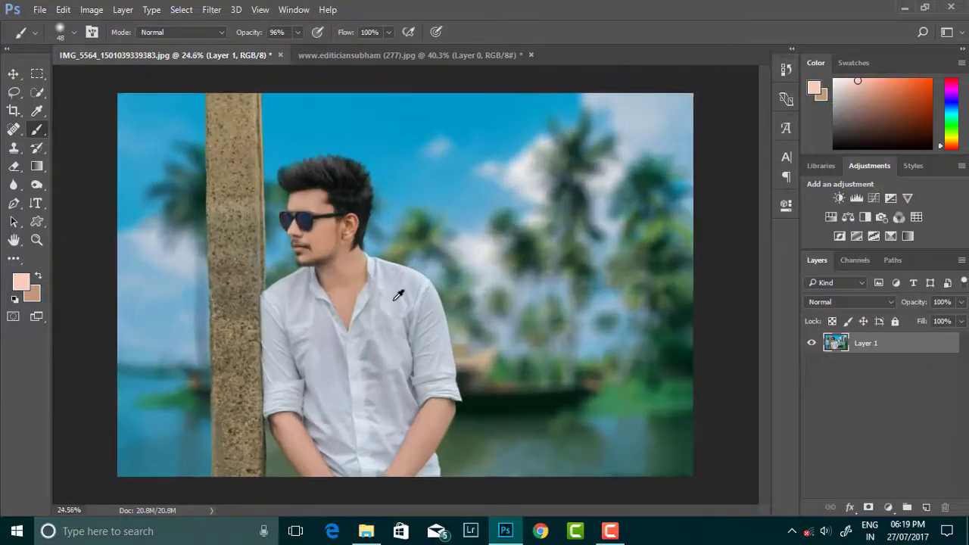
left_click(211, 9)
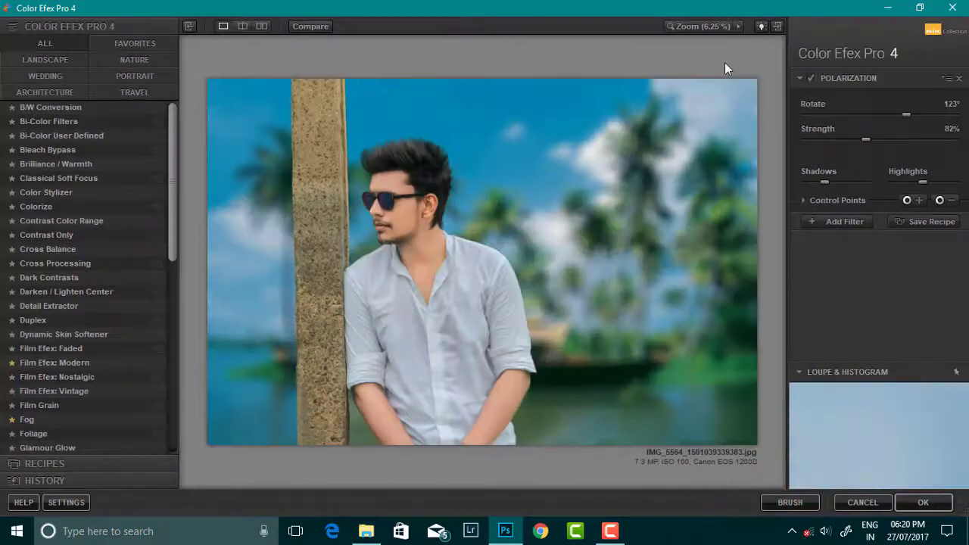
Reduce the Polarization rotation angle, comparing the effect on and off.
left_click(811, 78)
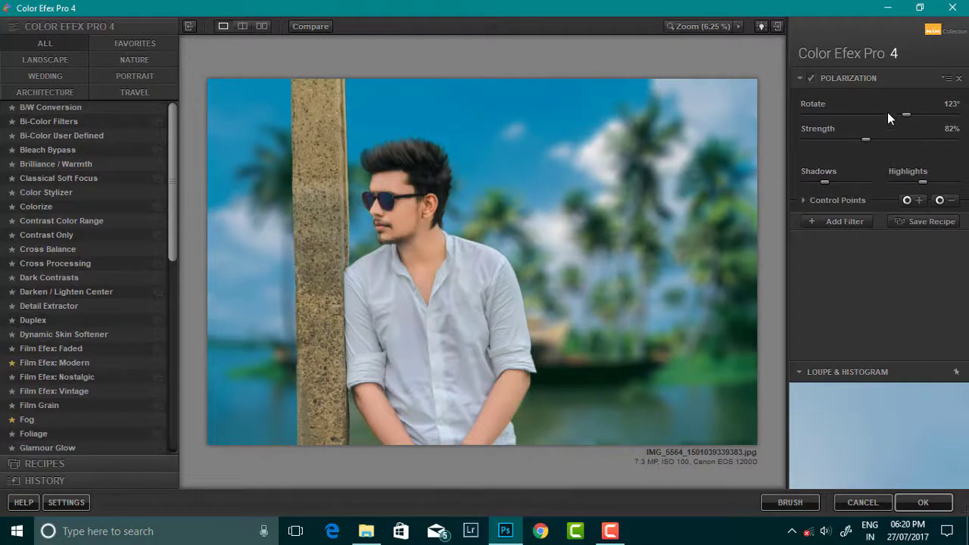
left_click_drag(888, 114, 858, 114)
left_click(810, 78)
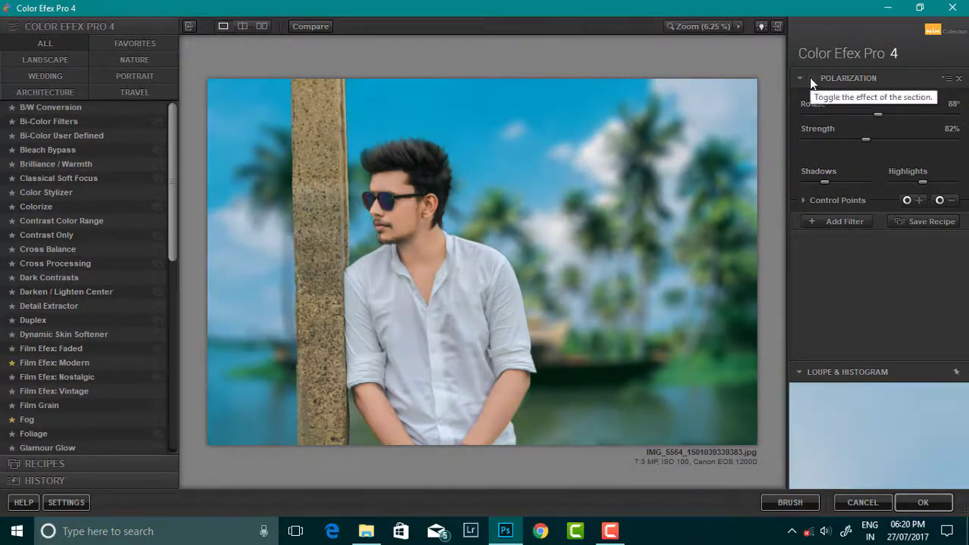
Add a Dark Contrasts filter with saturation raised to 50%.
left_click(844, 221)
scroll(39, 290, "down", 1)
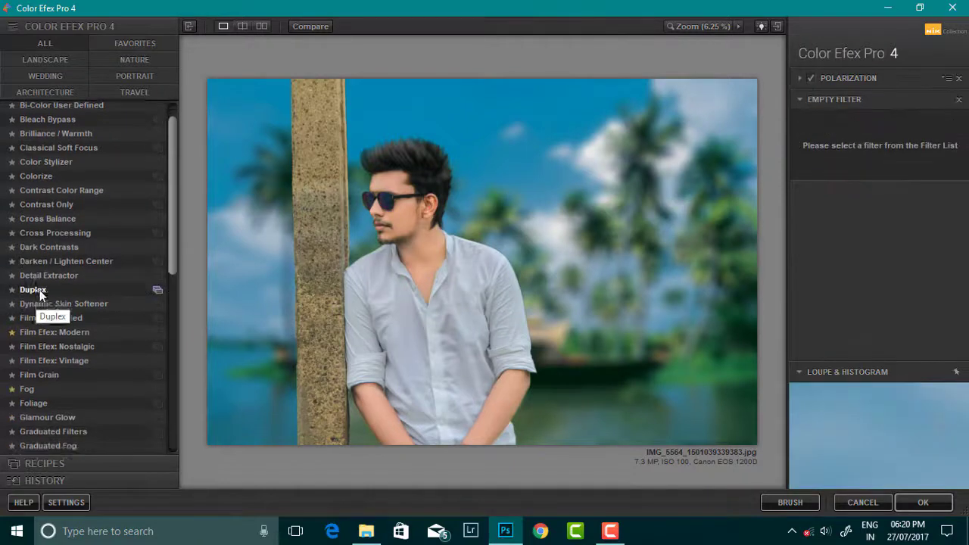
scroll(45, 258, "down", 1)
left_click(56, 213)
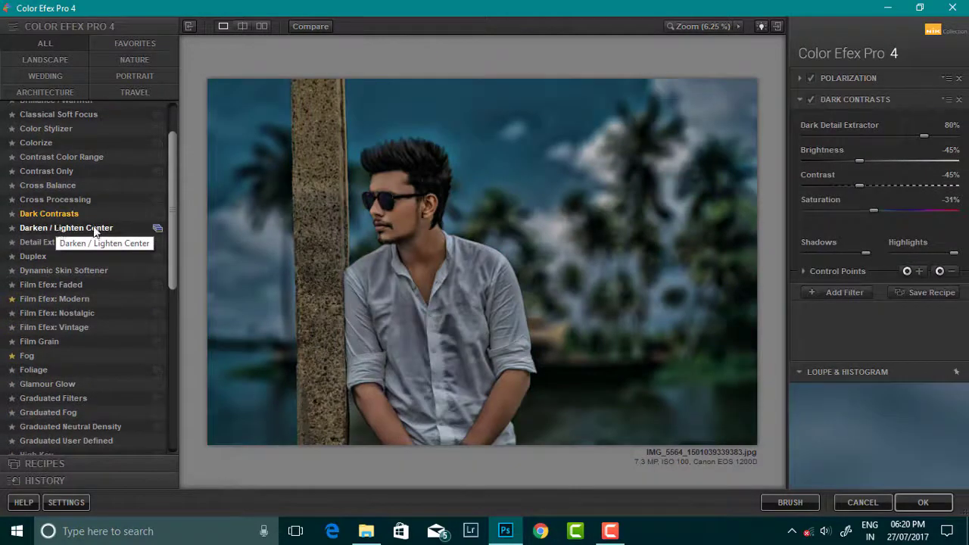
left_click_drag(874, 211, 954, 211)
Place control points on the sunglasses, shirt, forearm, neck and hair, lowering the sunglasses point's opacity.
left_click(939, 270)
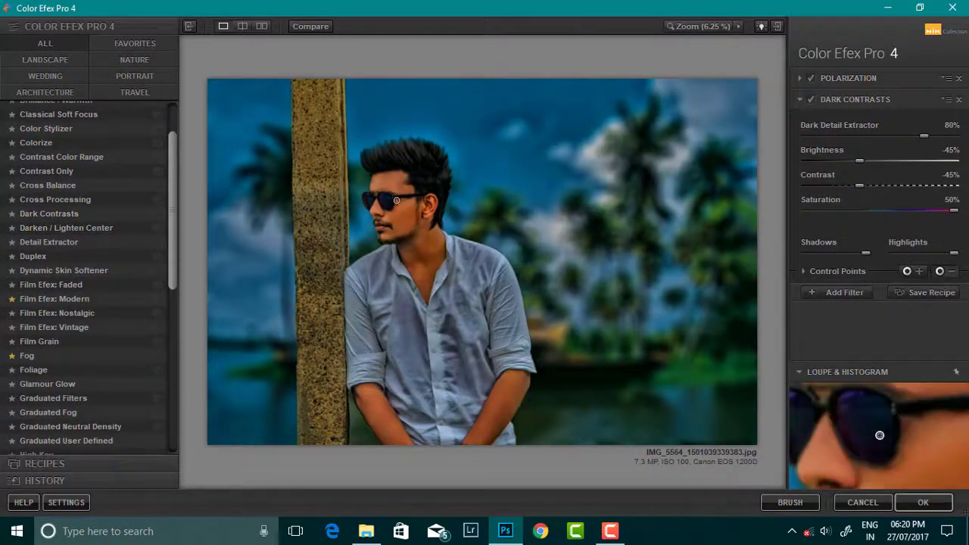
left_click(398, 186)
left_click(479, 400)
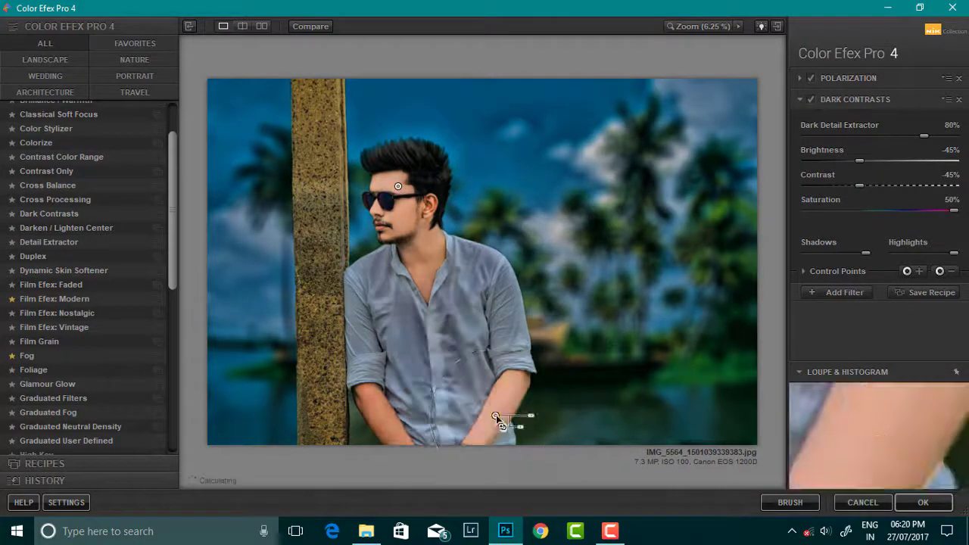
left_click(384, 421)
left_click_drag(479, 400, 492, 396)
left_click(427, 254)
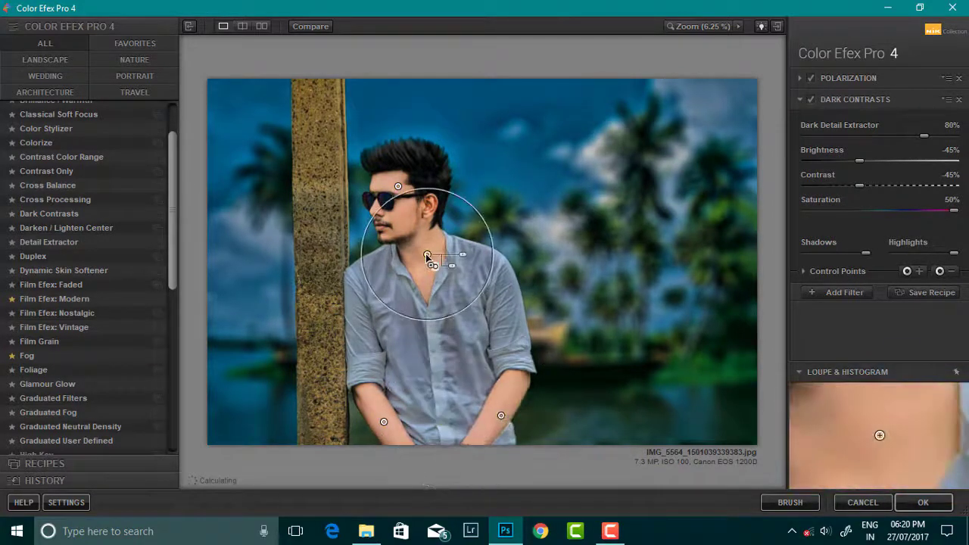
left_click(407, 219)
left_click_drag(408, 220, 391, 201)
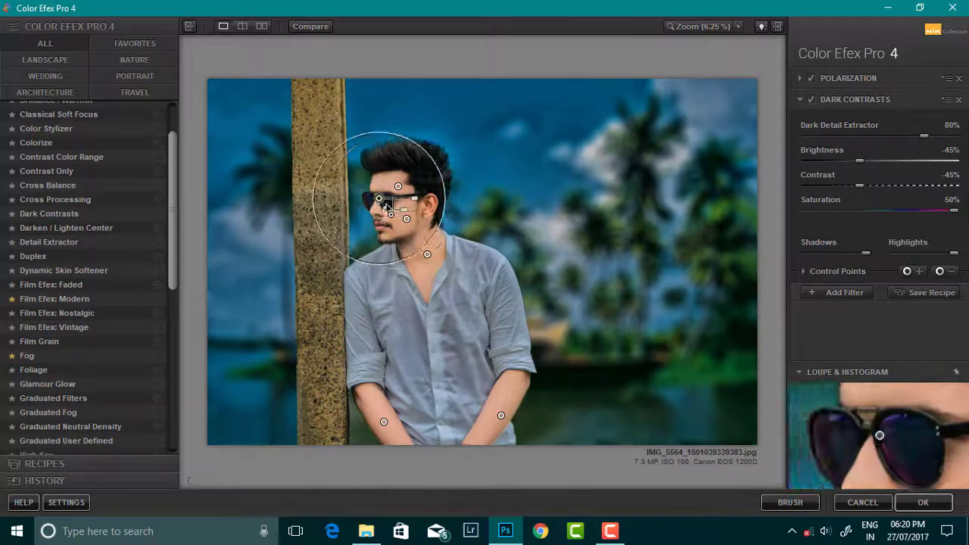
left_click_drag(455, 214, 434, 217)
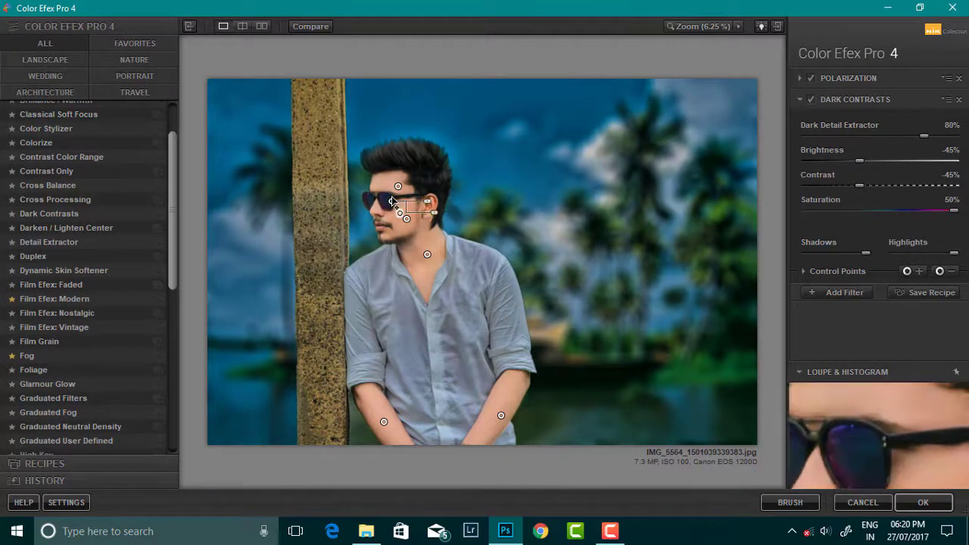
left_click(407, 159)
left_click(437, 170)
left_click_drag(437, 170, 433, 169)
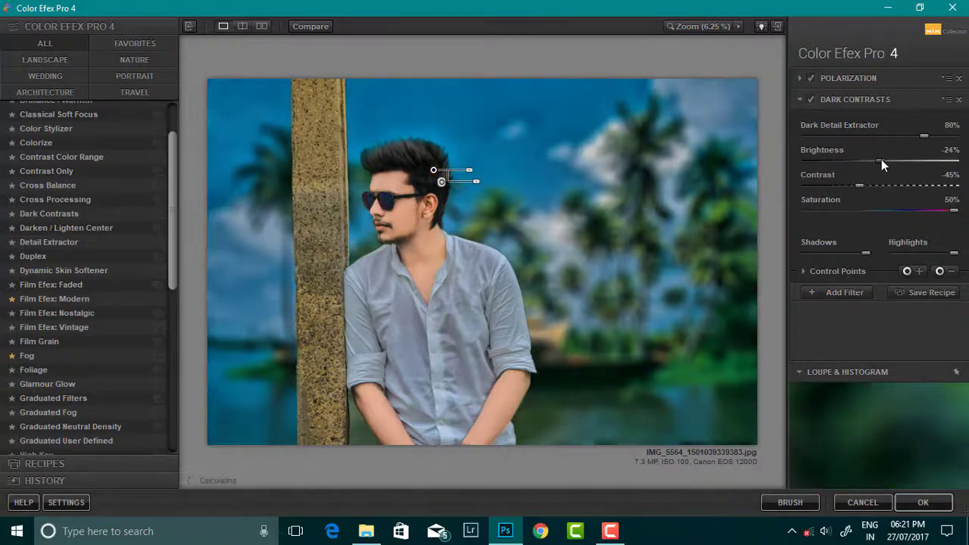
Raise Dark Contrasts brightness to -36% and weaken the Dark Detail Extractor.
left_click(863, 160)
left_click(870, 161)
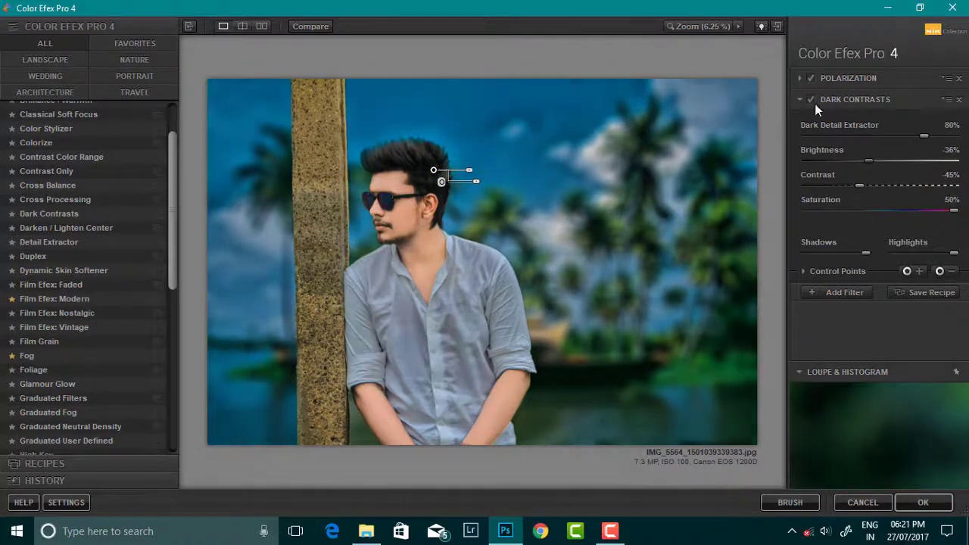
left_click(812, 99)
left_click(872, 135)
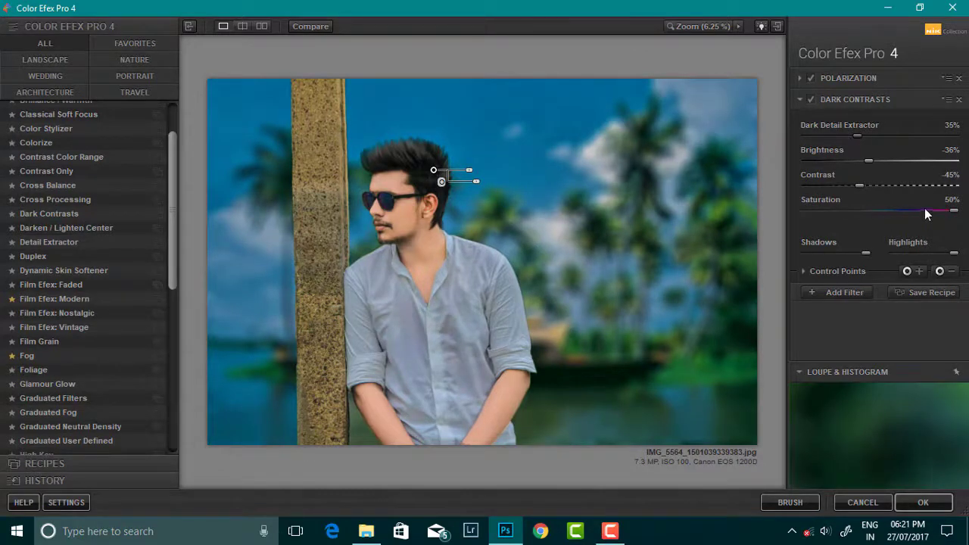
left_click(812, 100)
left_click(844, 292)
Add a Tonal Contrast filter with lowered highlights and midtones and shadows near zero.
scroll(54, 348, "down", 5)
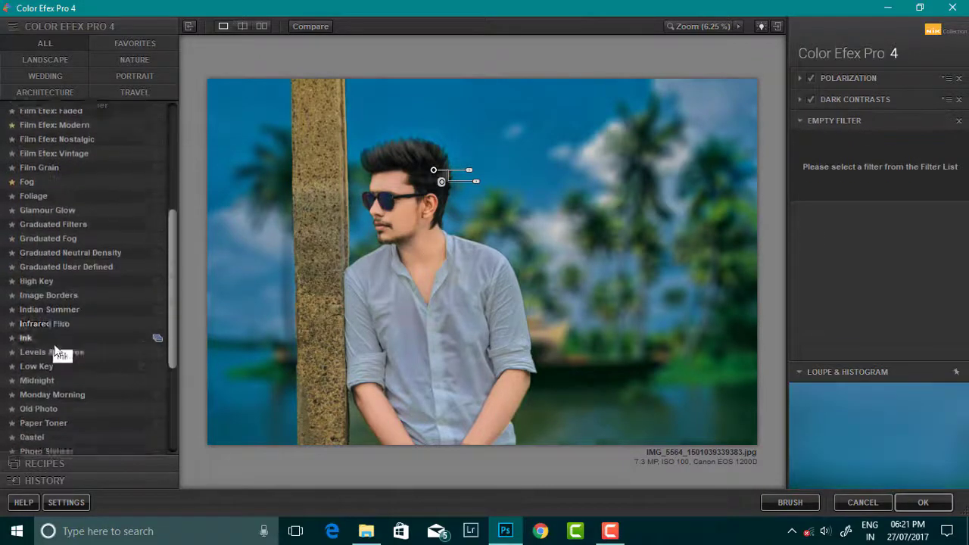
scroll(54, 352, "down", 5)
left_click(48, 391)
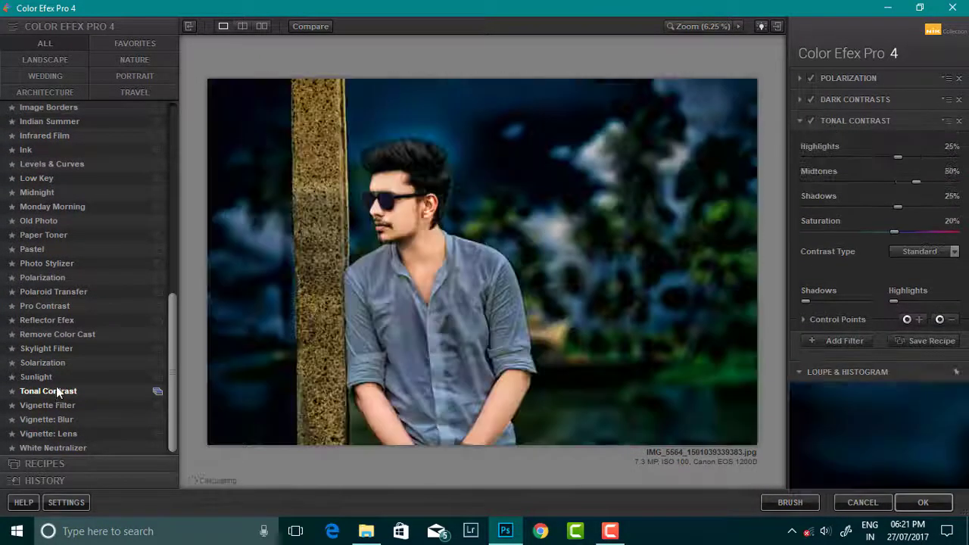
left_click_drag(853, 181, 862, 181)
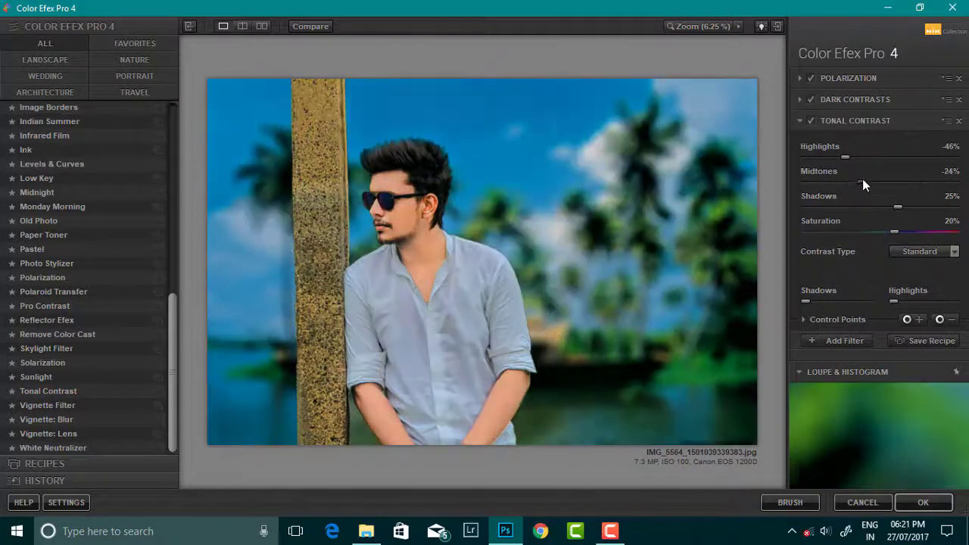
left_click(873, 205)
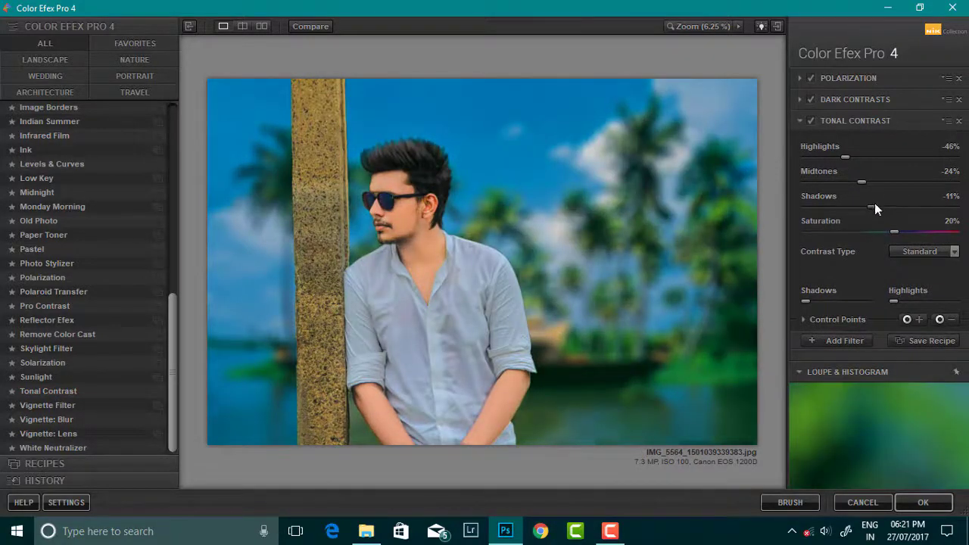
left_click(874, 204)
left_click(879, 181)
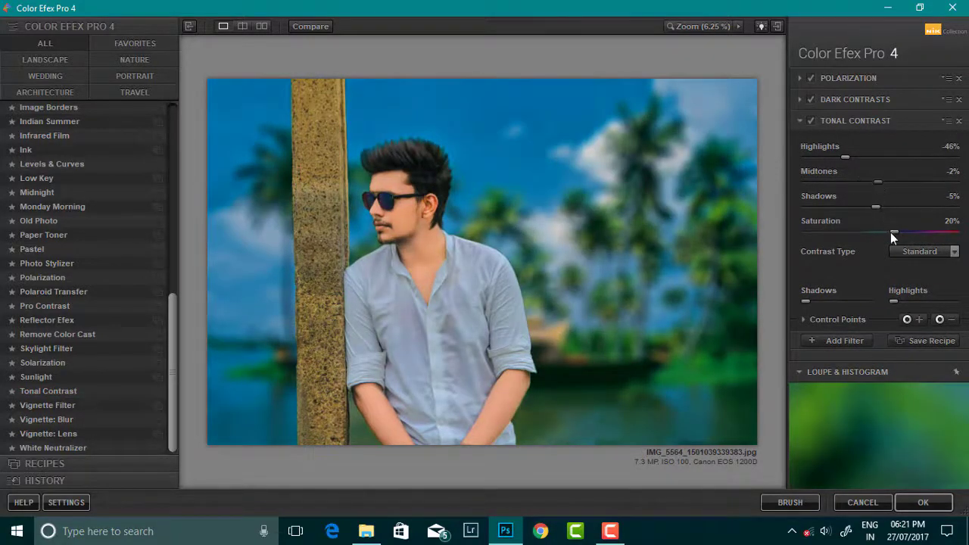
Set Tonal Contrast saturation near zero and apply the filter stack to Photoshop.
left_click_drag(890, 231, 878, 231)
left_click(882, 230)
left_click_drag(884, 233, 882, 232)
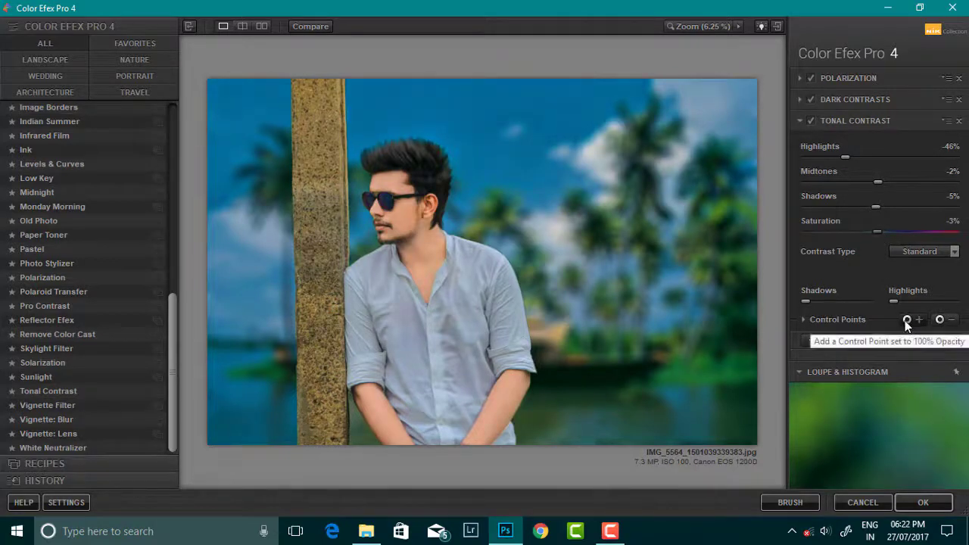
left_click(923, 502)
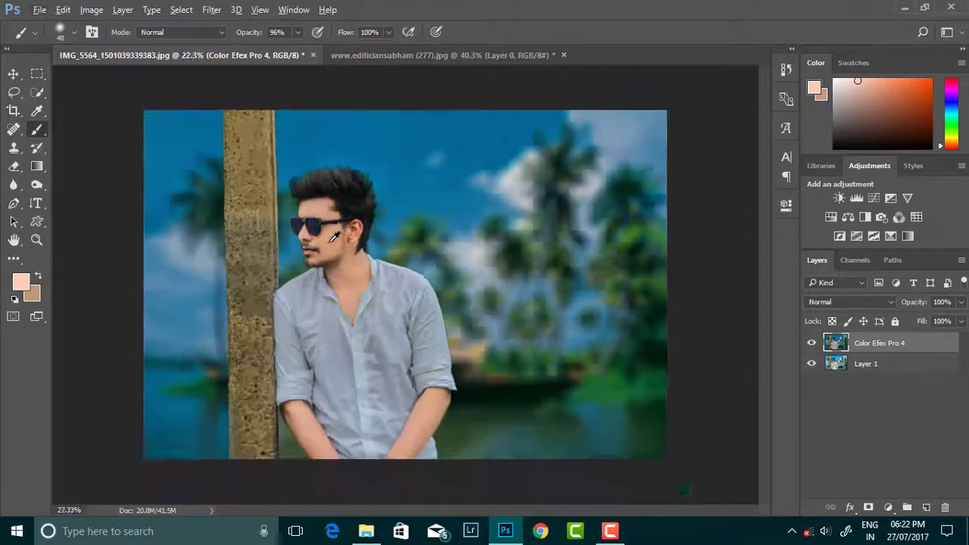
Open the Camera Raw Filter and slightly adjust post-crop vignetting and sharpening.
left_click(211, 9)
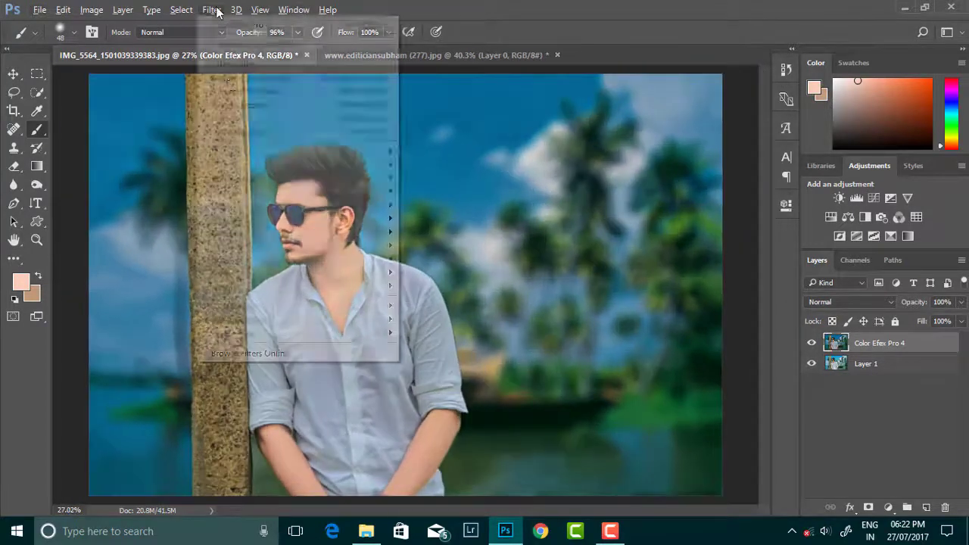
left_click(243, 93)
left_click(789, 157)
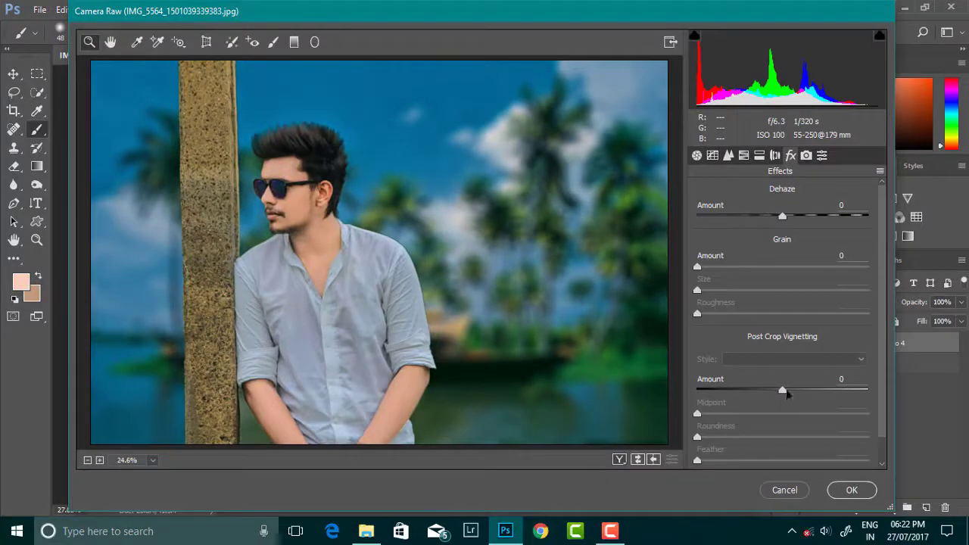
mouse_move(782, 389)
left_mouse_down()
mouse_move(762, 391)
mouse_move(772, 391)
left_mouse_up()
left_click(744, 155)
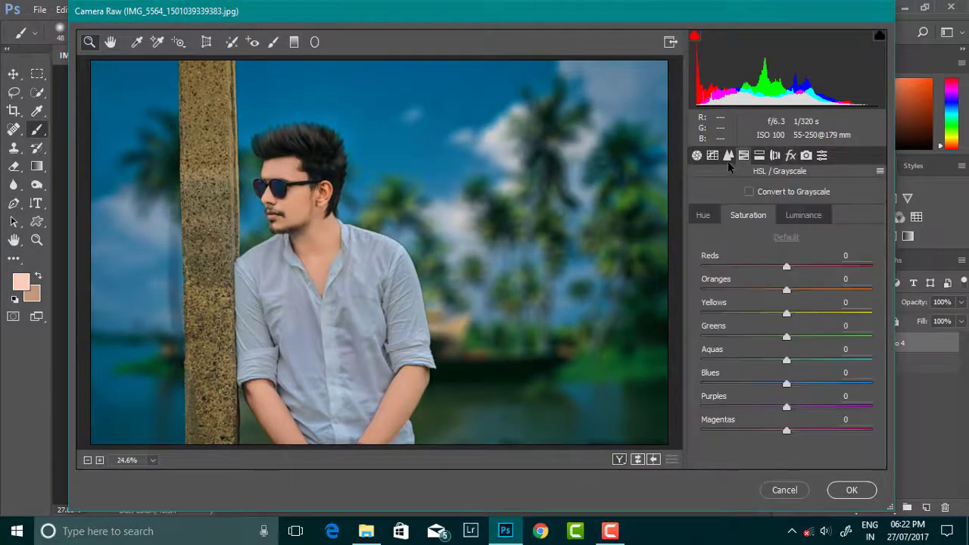
left_click_drag(697, 214, 707, 213)
In HSL, brighten the oranges and set Reds saturation +34 and Blues -73.
left_click(743, 155)
left_click(803, 215)
mouse_move(787, 290)
left_mouse_down()
mouse_move(878, 266)
mouse_move(822, 266)
mouse_move(773, 291)
left_mouse_up()
left_click(748, 215)
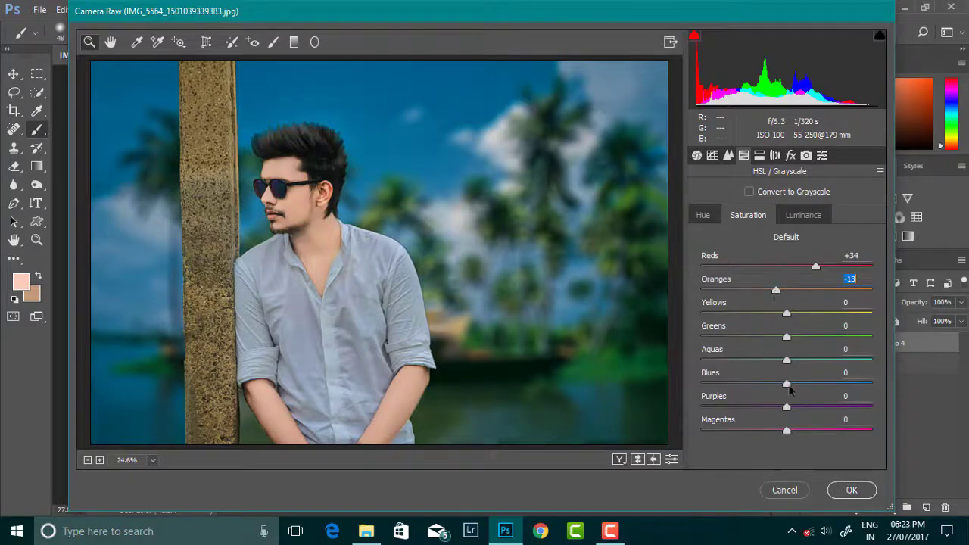
mouse_move(787, 384)
left_mouse_down()
mouse_move(828, 382)
mouse_move(701, 382)
mouse_move(726, 384)
left_mouse_up()
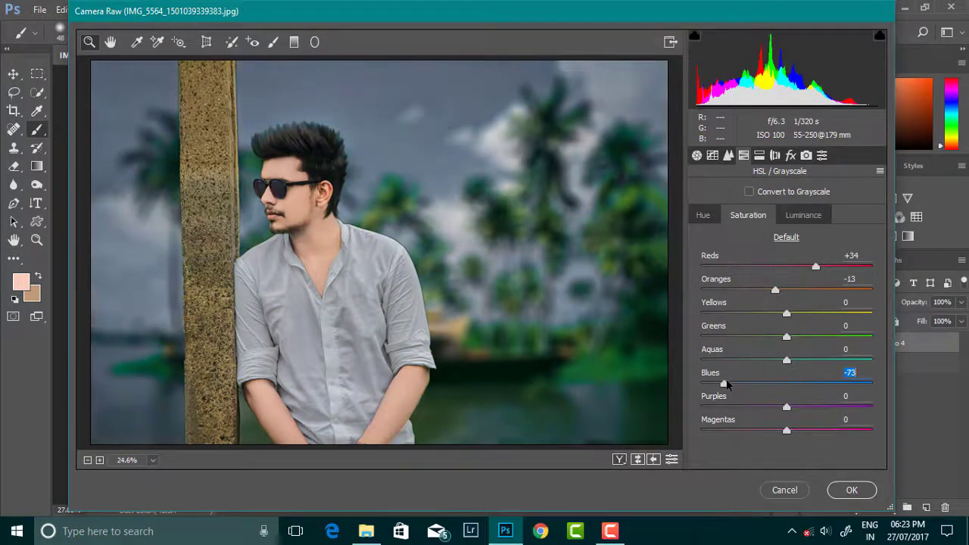
left_click(793, 219)
left_click(748, 215)
Boost Greens saturation to +49, desaturate Purples to -79 and brighten their luminance.
mouse_move(786, 337)
left_mouse_down()
mouse_move(855, 344)
mouse_move(830, 342)
left_mouse_up()
left_click(395, 228, "alt")
left_click(348, 216)
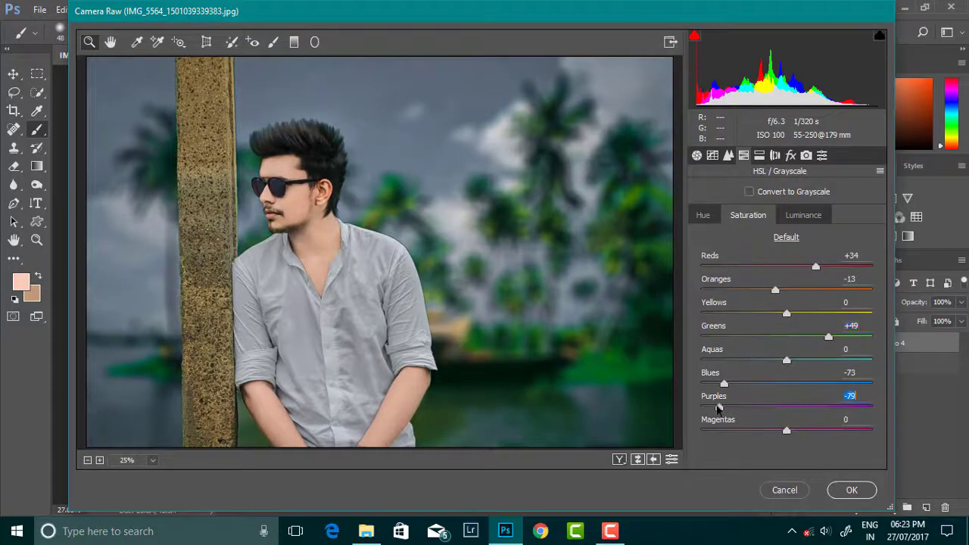
mouse_move(789, 409)
left_mouse_down()
mouse_move(720, 408)
mouse_move(799, 415)
left_mouse_up()
left_click(802, 217)
left_click(841, 408)
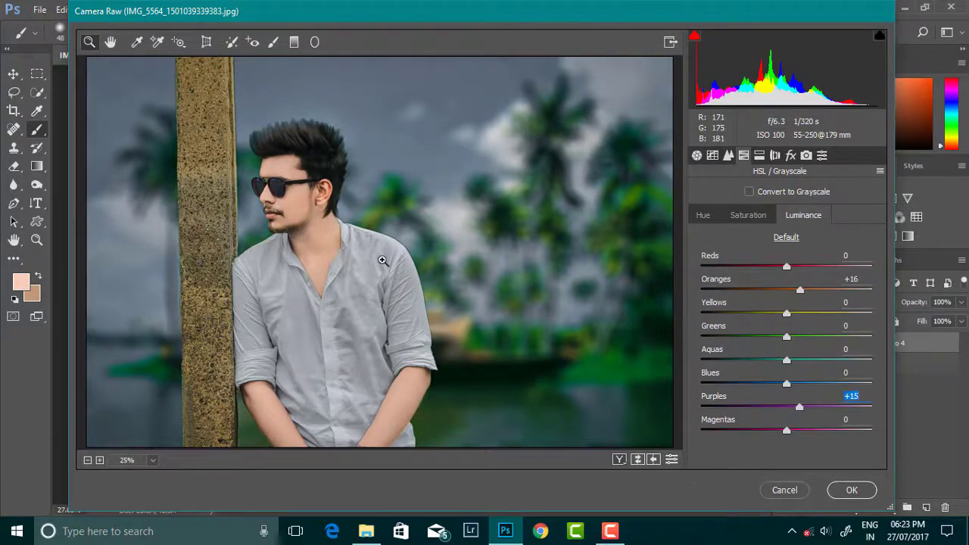
key("ctrl+0")
In Basic, try Blacks and Shadows adjustments and add a touch of Clarity (+8).
left_click(727, 155)
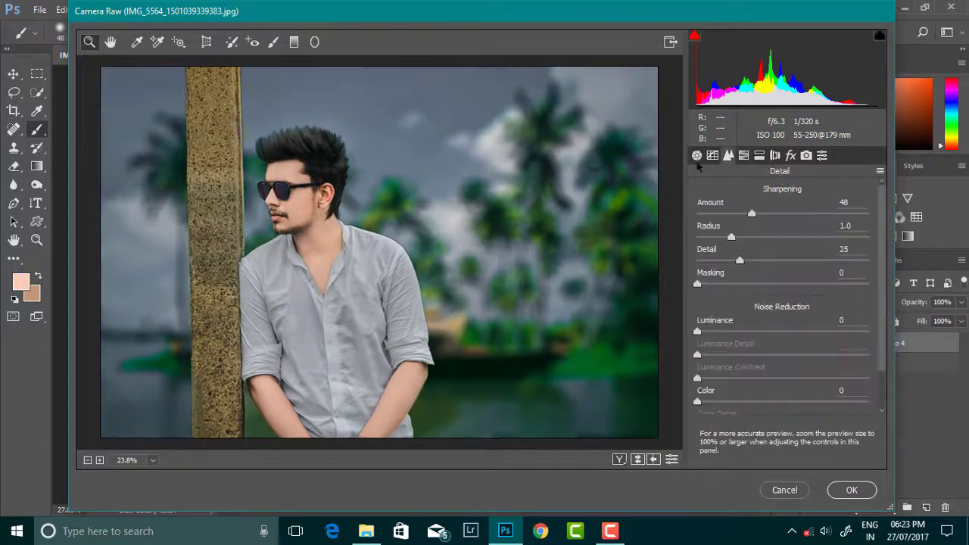
left_click(696, 155)
mouse_move(783, 404)
left_mouse_down()
mouse_move(808, 405)
mouse_move(789, 409)
left_mouse_up()
left_click(783, 437)
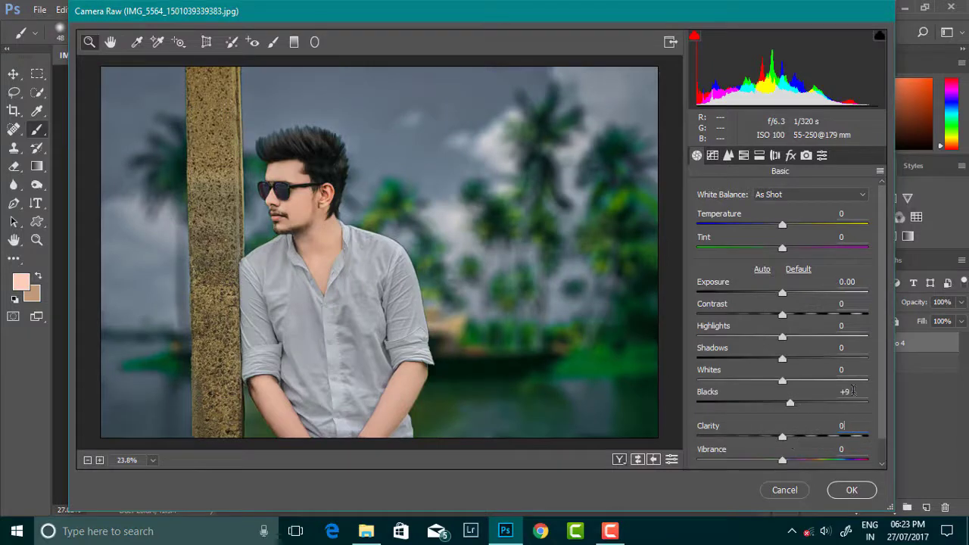
double_click(790, 402)
left_click_drag(782, 358, 800, 359)
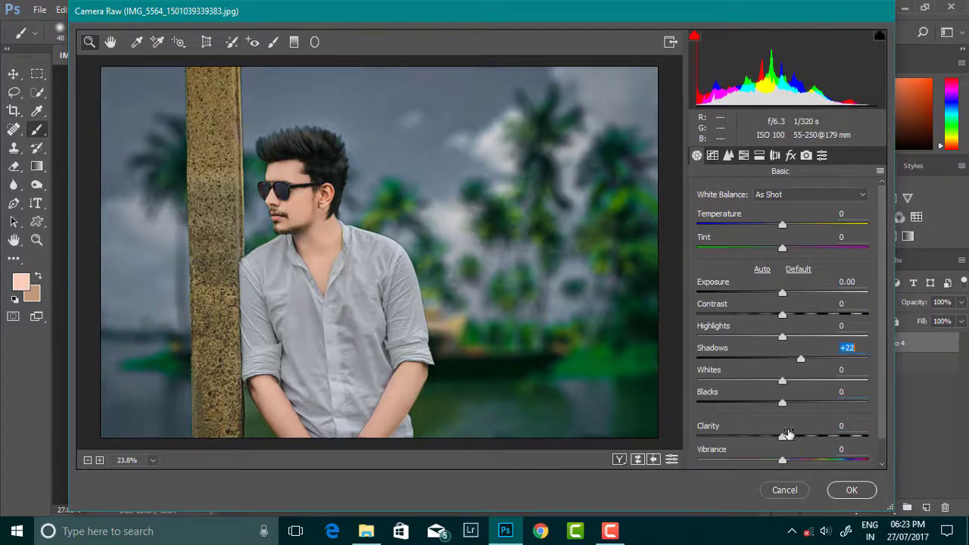
left_click_drag(783, 437, 790, 437)
Reset Highlights and Shadows to zero, set Blacks +7 and Vibrance +73.
scroll(379, 255, "down", 3)
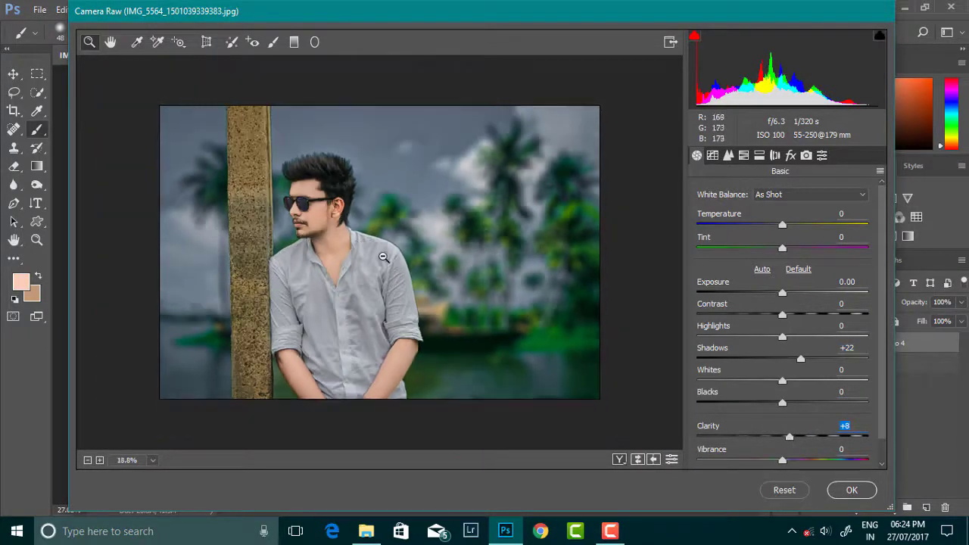
scroll(379, 255, "down", 1)
scroll(378, 255, "up", 3)
scroll(378, 255, "up", 1)
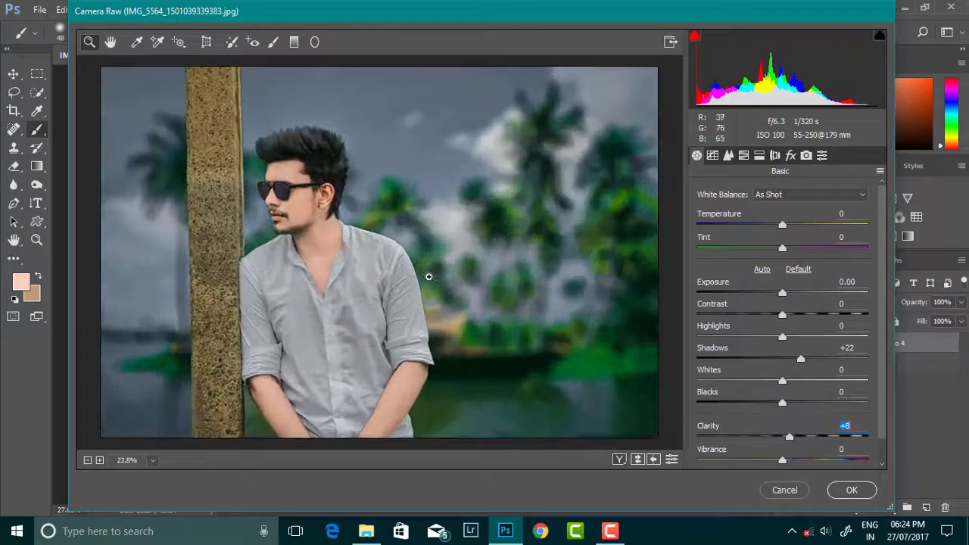
left_click_drag(782, 336, 794, 342)
double_click(794, 342)
double_click(801, 359)
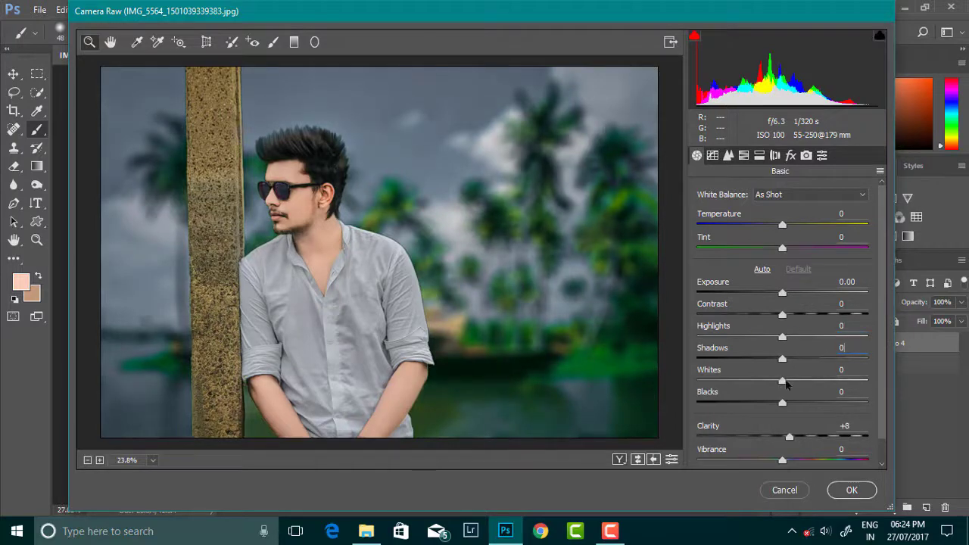
left_click_drag(784, 406, 791, 407)
left_click_drag(782, 460, 848, 462)
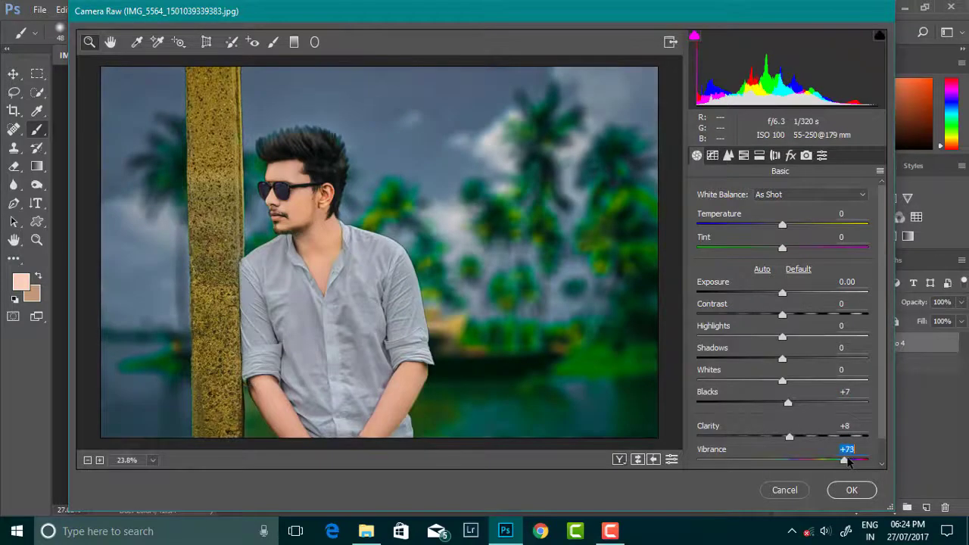
Lower Oranges saturation, raise Reds to +57, and apply the Camera Raw grade.
left_click(743, 156)
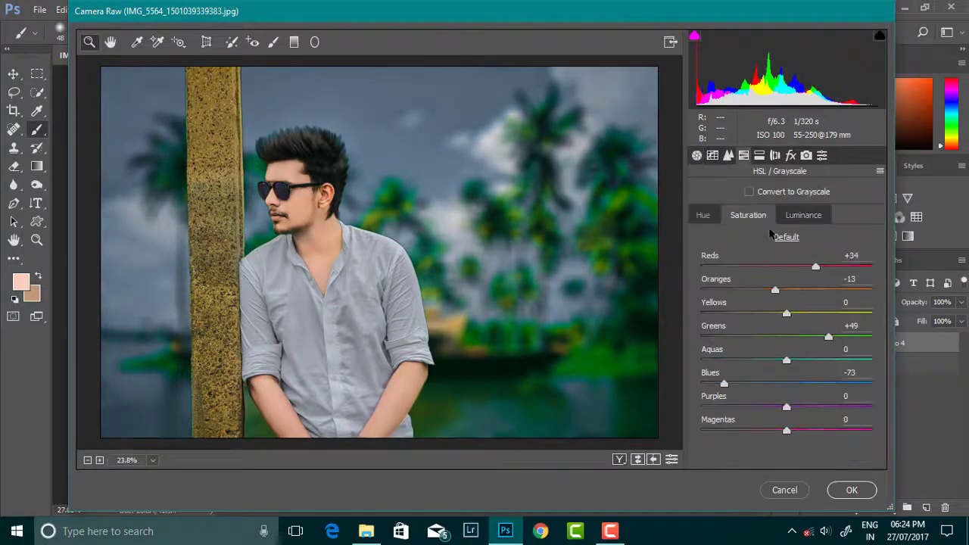
left_click_drag(775, 291, 764, 294)
left_click_drag(822, 268, 845, 271)
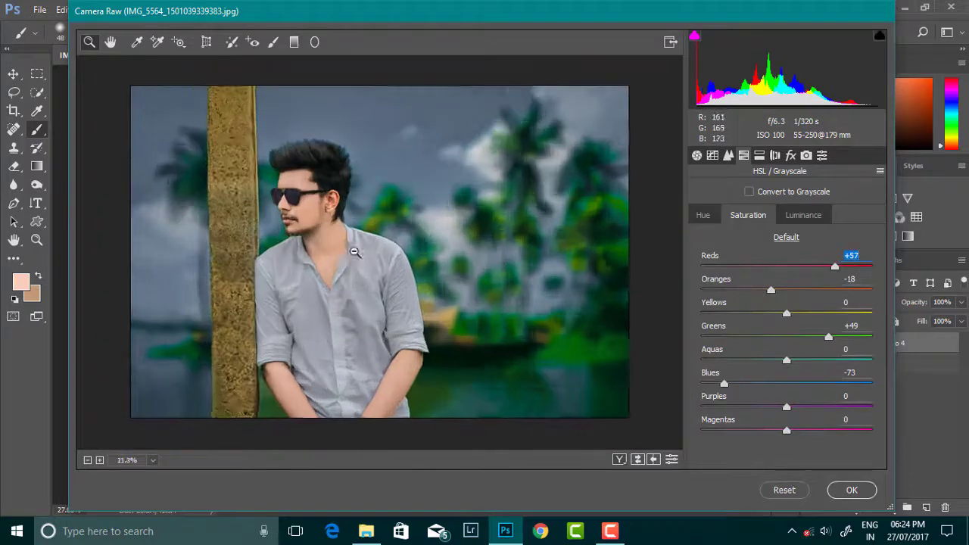
left_click(851, 494)
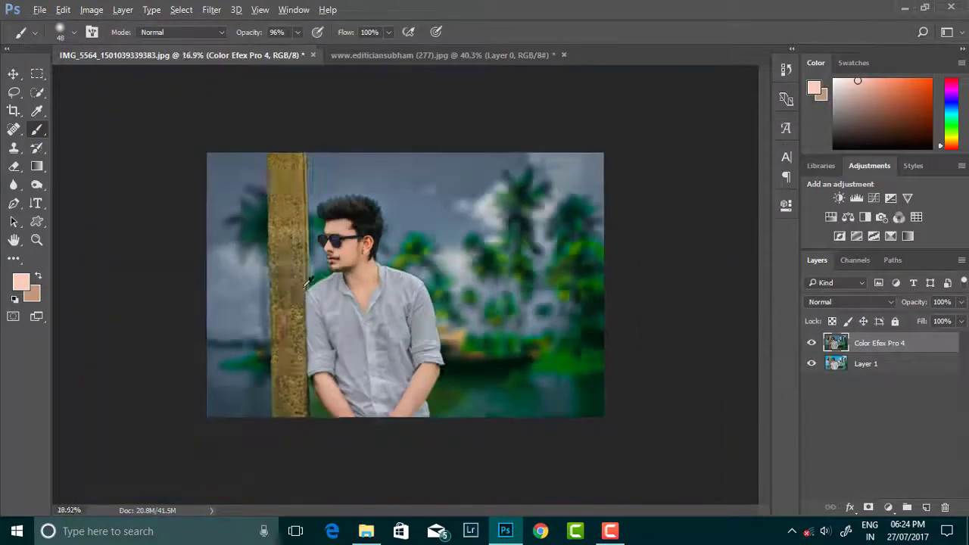
Quick-select the pillar and give it Hue/Saturation Hue +8, Saturation +43 for a vivid yellow.
left_click(37, 92)
left_click_drag(258, 132, 286, 363)
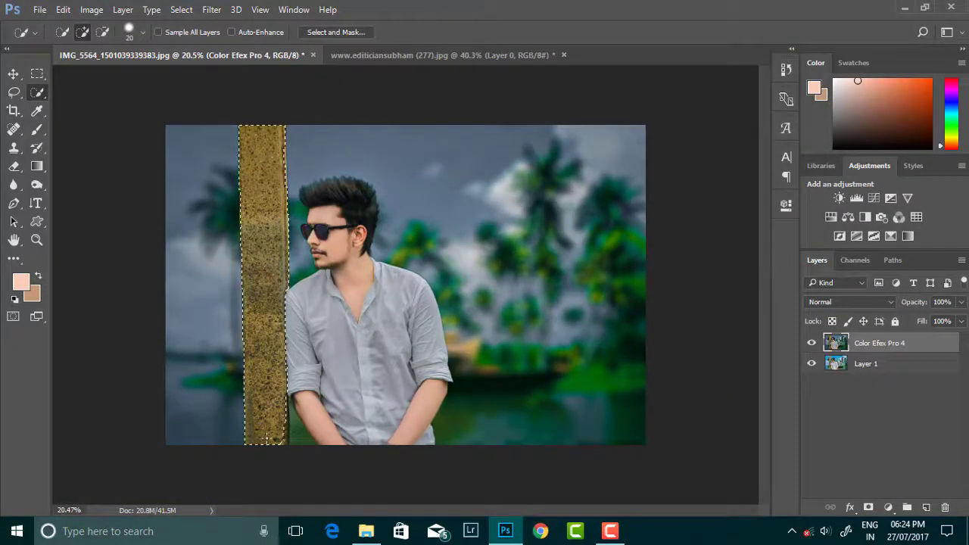
left_click(91, 9)
mouse_move(121, 81)
left_click(284, 118)
mouse_move(735, 228)
left_mouse_down()
mouse_move(664, 228)
mouse_move(796, 236)
mouse_move(767, 258)
mouse_move(679, 260)
left_mouse_up()
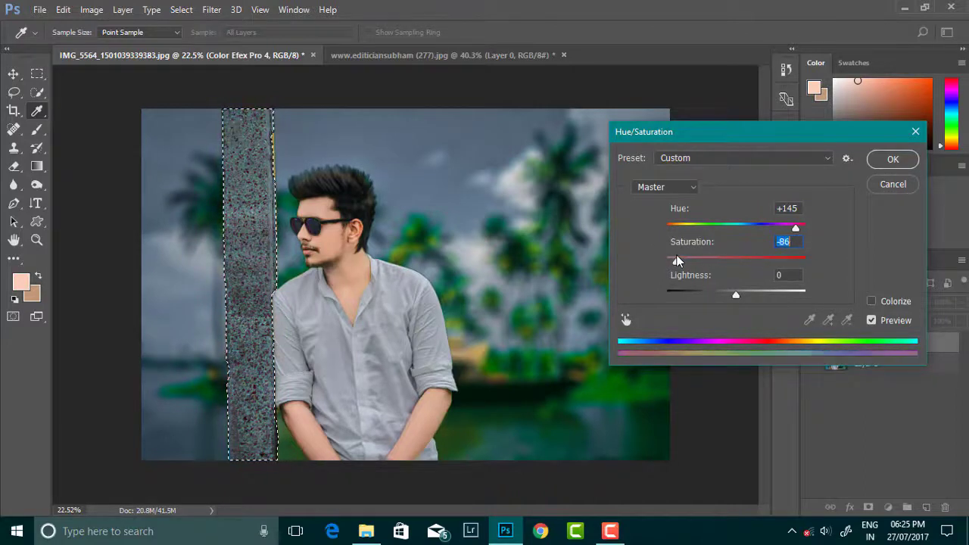
type("0")
mouse_move(795, 228)
left_mouse_down()
mouse_move(686, 229)
mouse_move(803, 239)
left_mouse_up()
left_click_drag(800, 227, 741, 227)
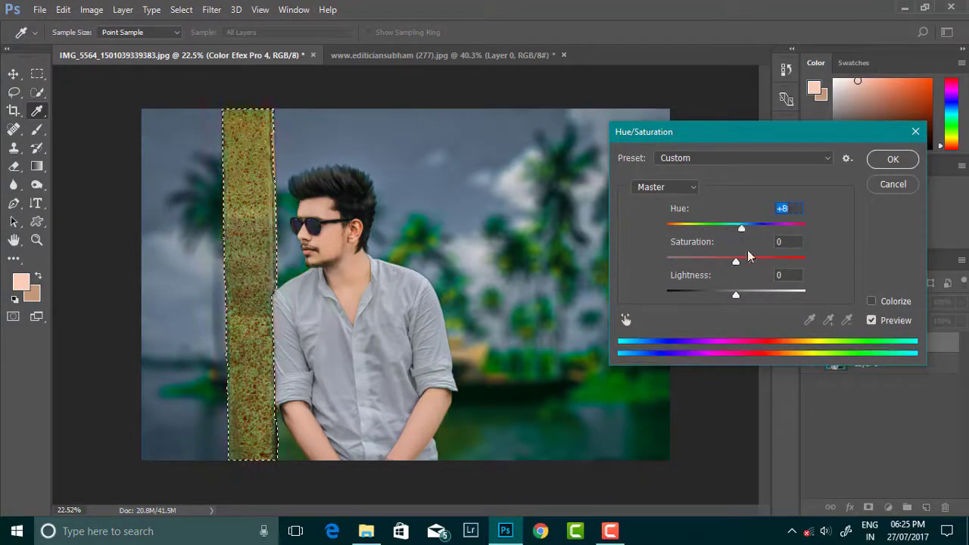
mouse_move(735, 261)
left_mouse_down()
mouse_move(676, 263)
mouse_move(769, 264)
left_mouse_up()
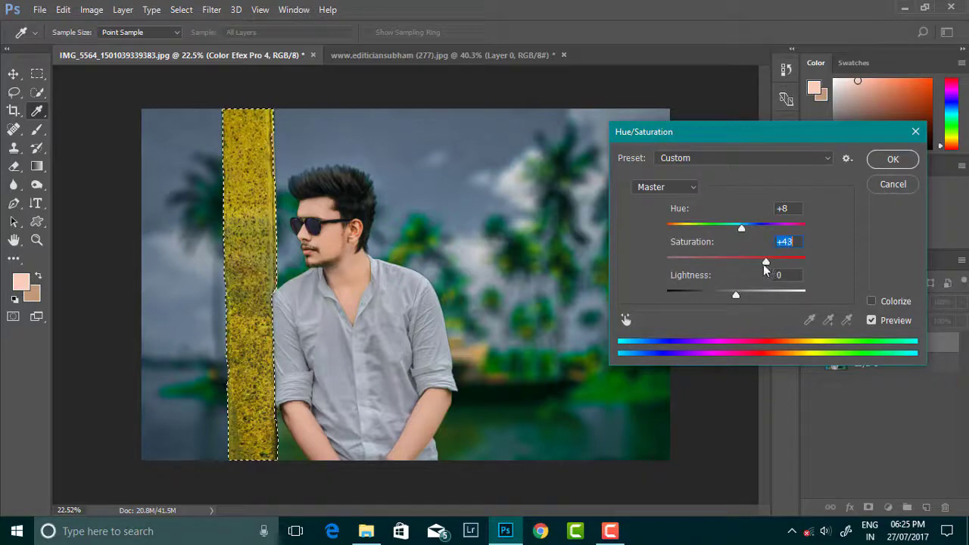
left_click(893, 159)
Add Camera Raw Clarity +54 and Vibrance +31 to the pillar, keeping temperature and tint at zero.
left_click(212, 10)
left_click(303, 90)
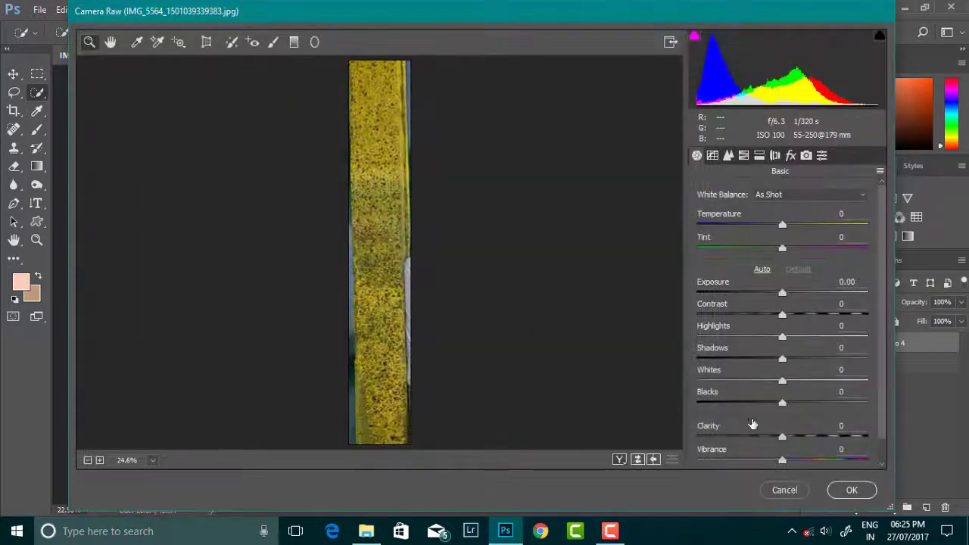
left_click_drag(782, 437, 828, 438)
left_click_drag(782, 460, 808, 460)
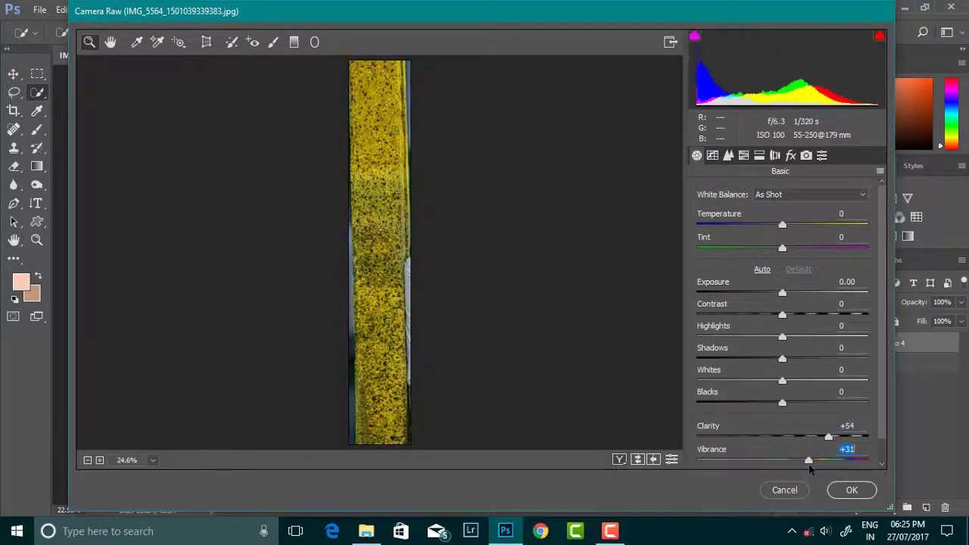
mouse_move(782, 248)
left_mouse_down()
mouse_move(816, 249)
mouse_move(725, 226)
left_mouse_up()
double_click(815, 248)
double_click(725, 226)
left_click(852, 490)
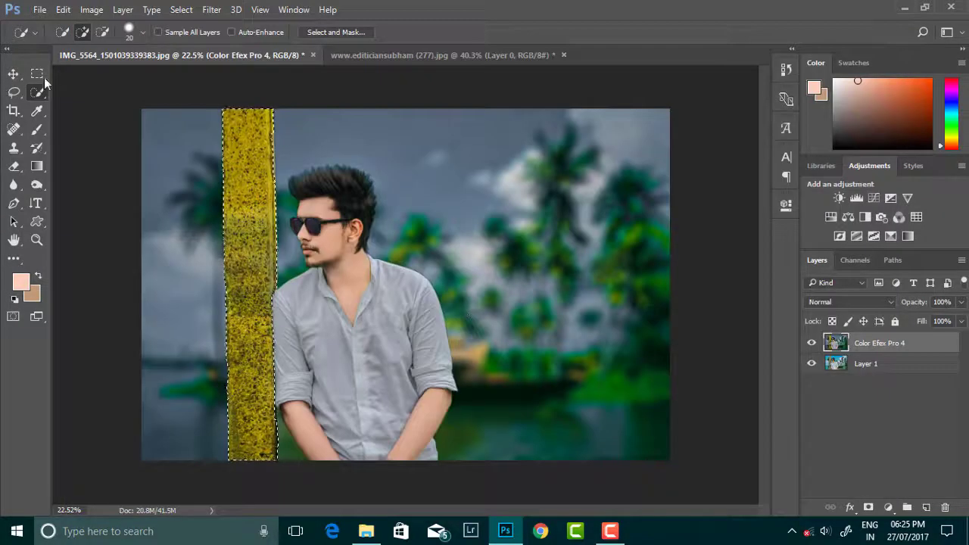
Merge the layers into one and open the Camera Raw Filter on the merged photo.
scroll(471, 305, "down", 3)
scroll(471, 305, "up", 3)
scroll(472, 305, "down", 1)
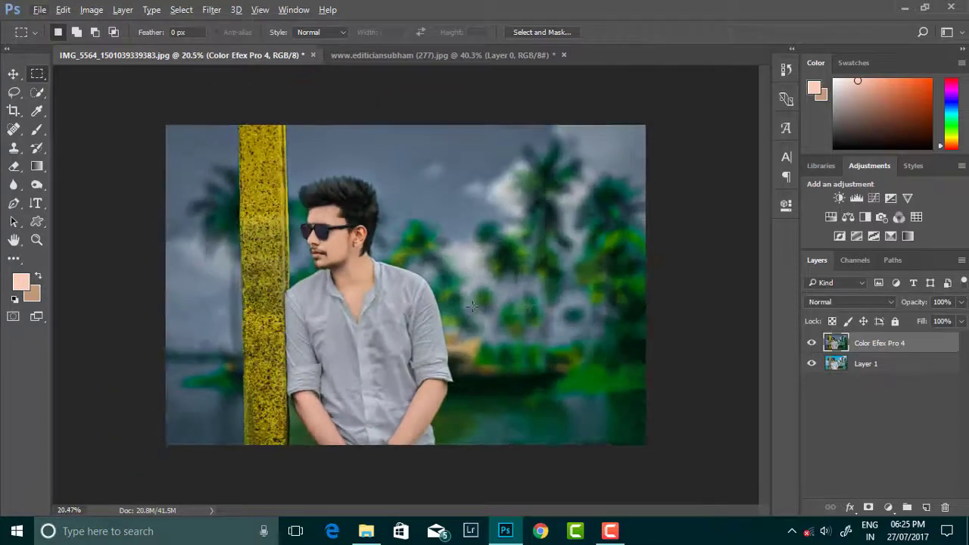
scroll(810, 345, "up", 1)
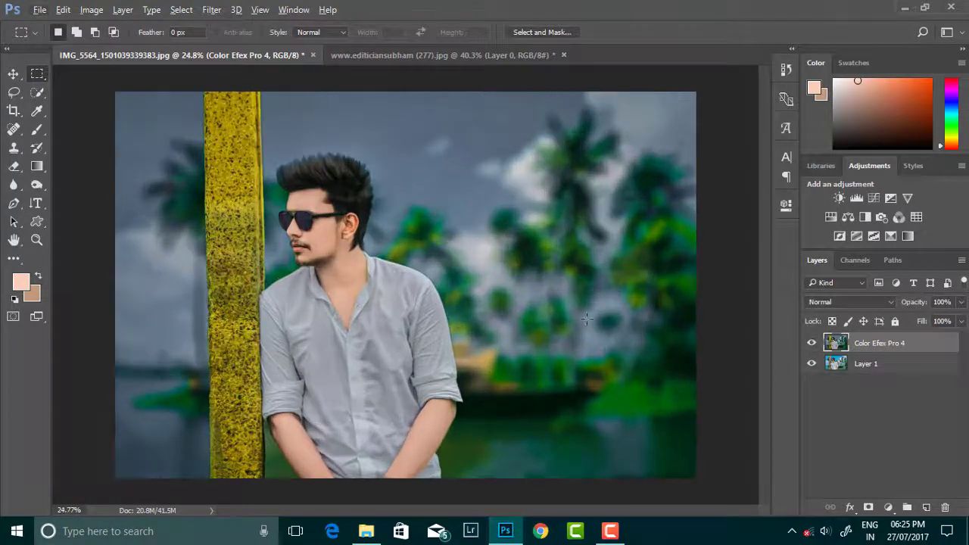
right_click(878, 345)
left_click(613, 490)
left_click(211, 9)
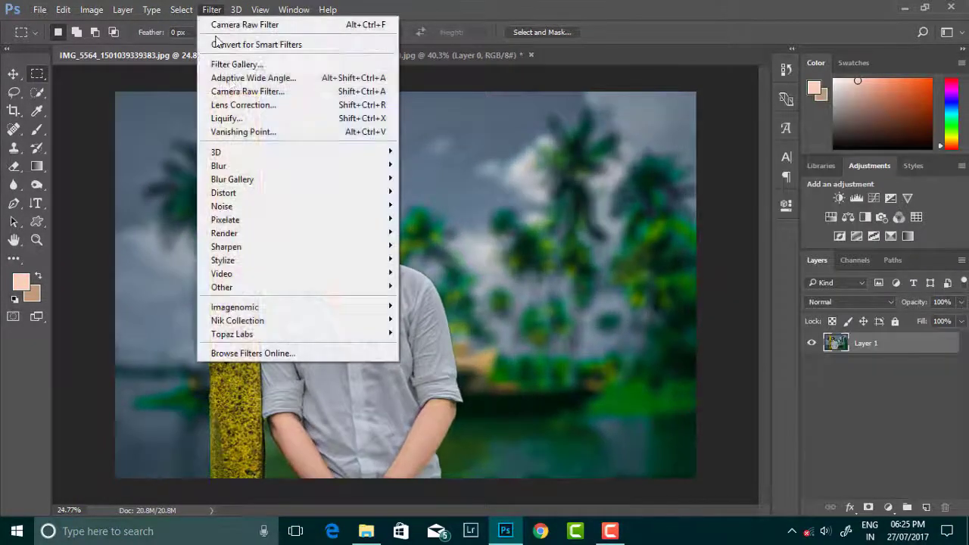
left_click(227, 89)
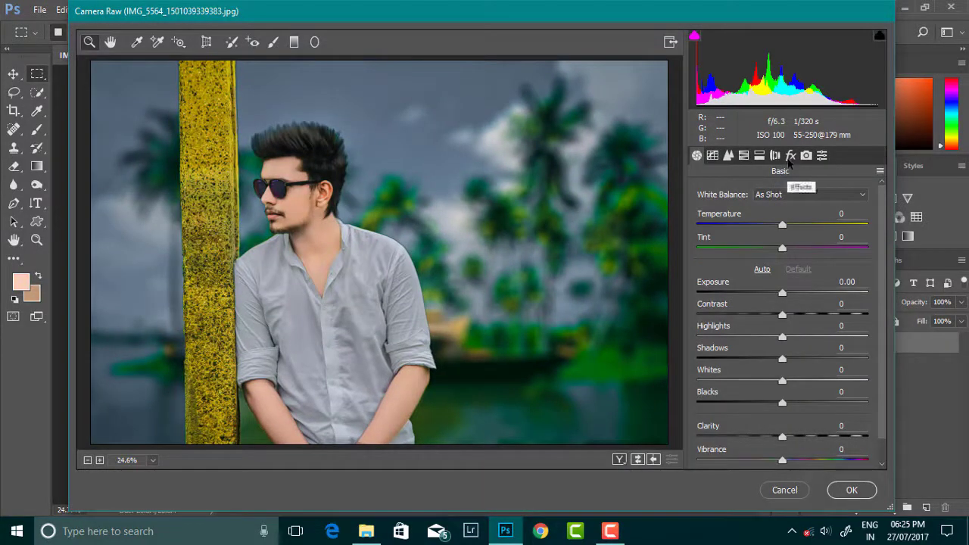
In HSL luminance, brighten the Greens to +35.
left_click(742, 155)
mouse_move(786, 337)
left_mouse_down()
mouse_move(872, 336)
mouse_move(807, 336)
left_mouse_up()
left_click(455, 265, "alt")
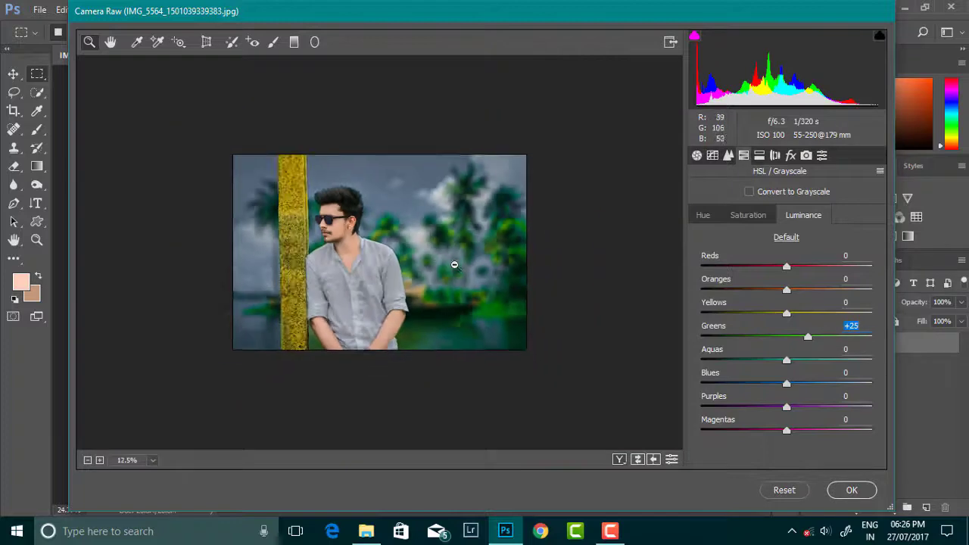
left_click(502, 270)
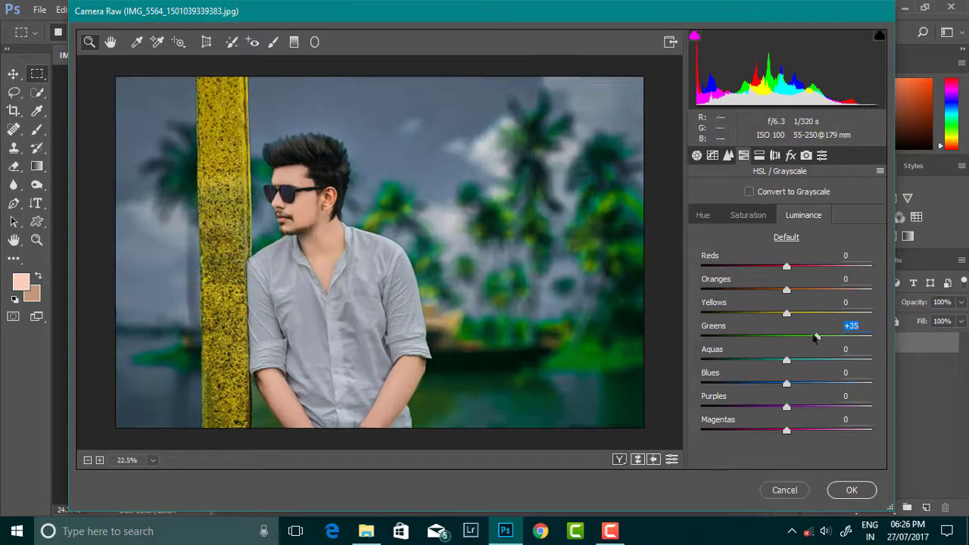
Set HSL saturation to Greens +53, Blues -28 and Yellows +6.
left_click(748, 215)
left_click_drag(792, 335, 860, 337)
left_click_drag(787, 383, 762, 384)
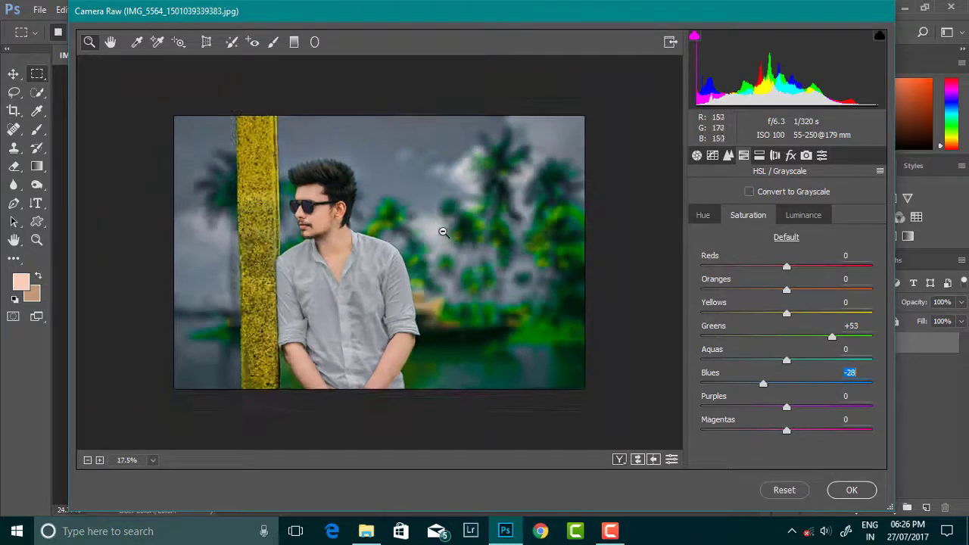
mouse_move(787, 312)
left_mouse_down()
mouse_move(762, 312)
mouse_move(800, 312)
left_mouse_up()
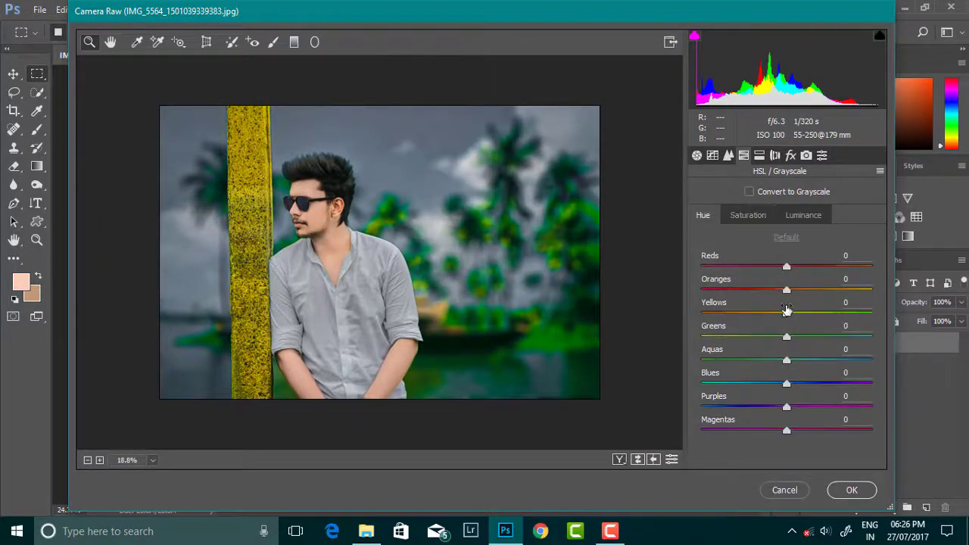
mouse_move(771, 313)
left_mouse_down()
mouse_move(855, 313)
mouse_move(801, 312)
left_mouse_up()
scroll(420, 247, "up", 1)
Raise Oranges luminance to +12 and Reds saturation to +23, then apply the grade.
left_click(748, 215)
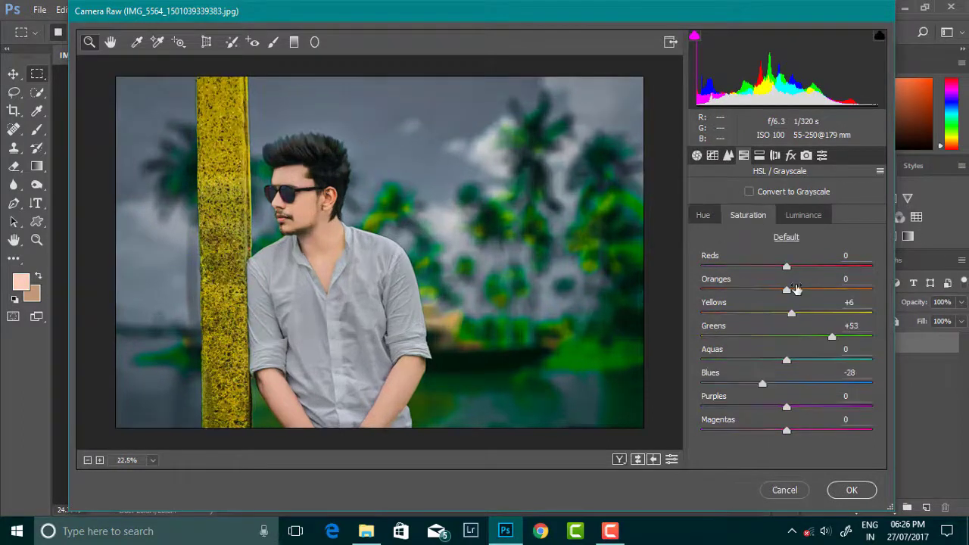
left_click(803, 215)
left_click_drag(786, 290, 796, 290)
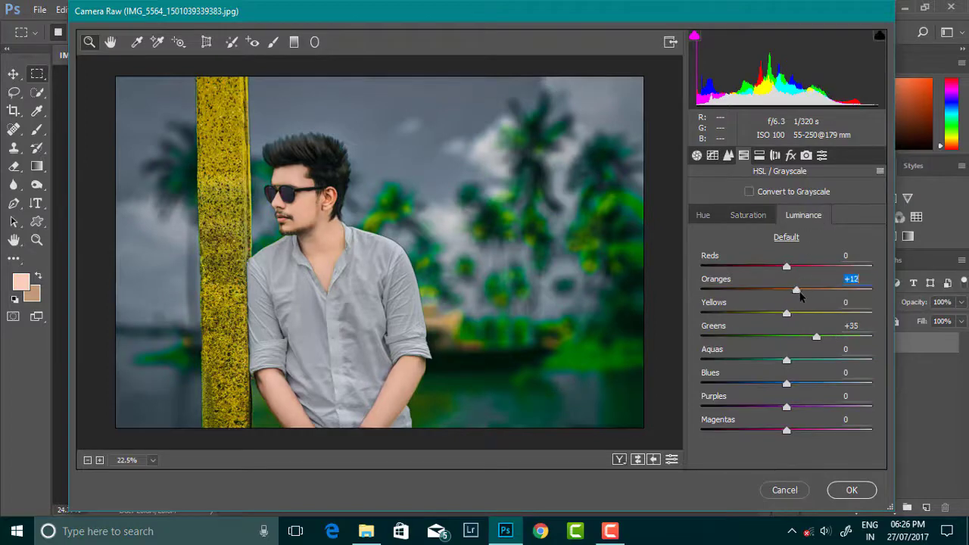
left_click(748, 215)
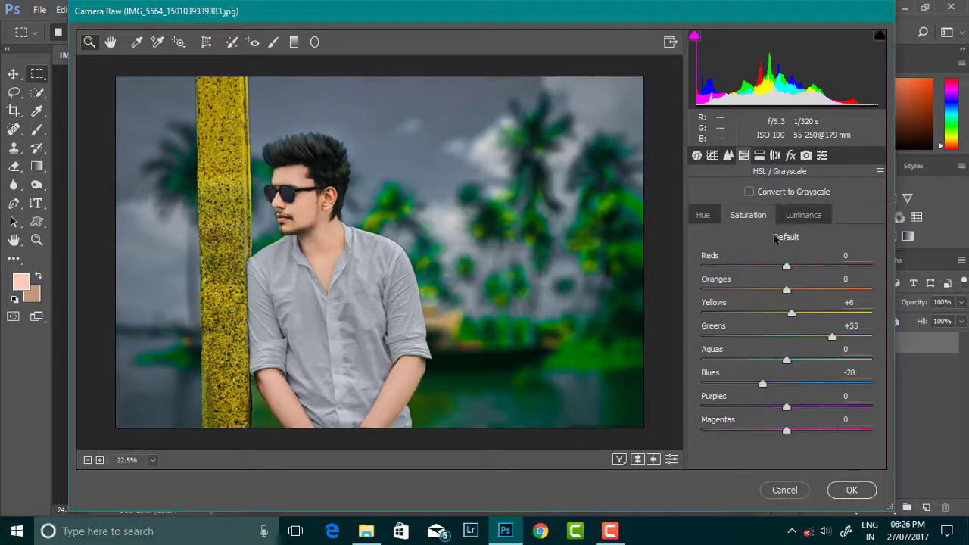
left_click_drag(834, 271, 807, 278)
left_click(852, 490)
Fit the photo to the window and quick-select the shirt and forearms, excluding the collar.
key("ctrl+minus")
key("ctrl+0")
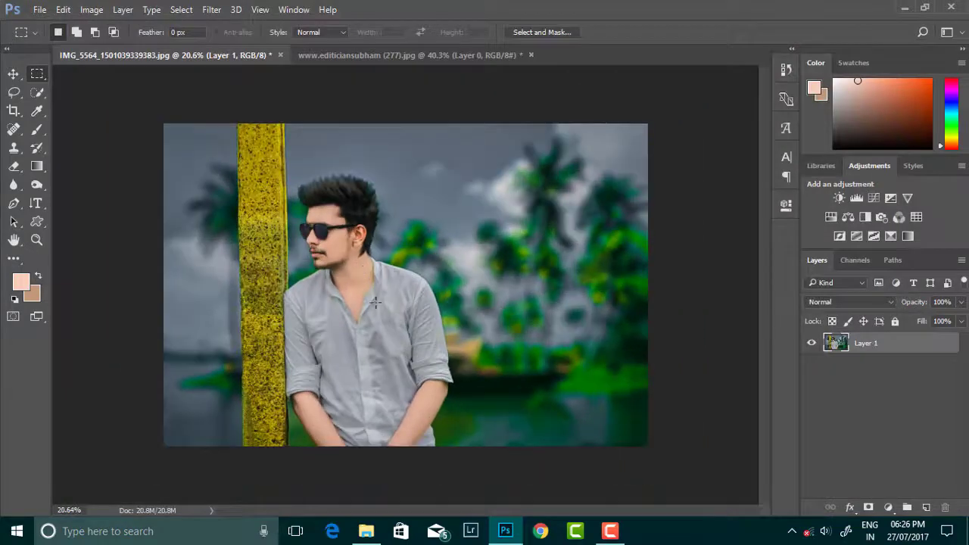
key("ctrl+0")
key("w")
left_click_drag(345, 371, 361, 443)
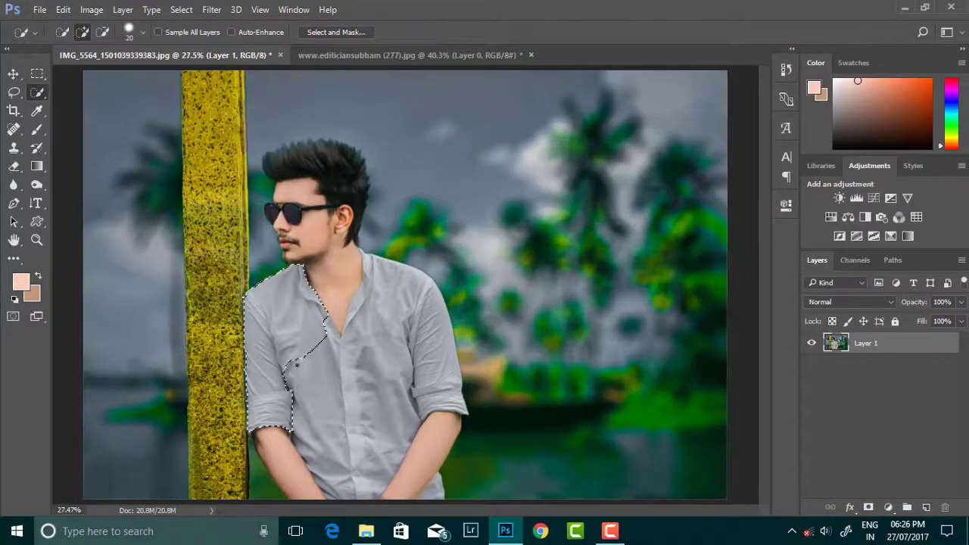
left_click(331, 287, "alt")
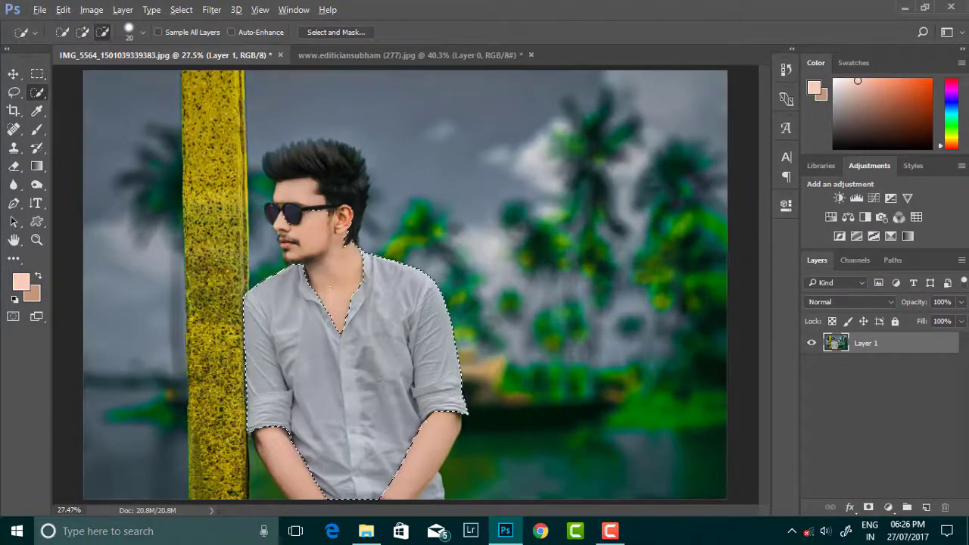
scroll(294, 293, "up", 3)
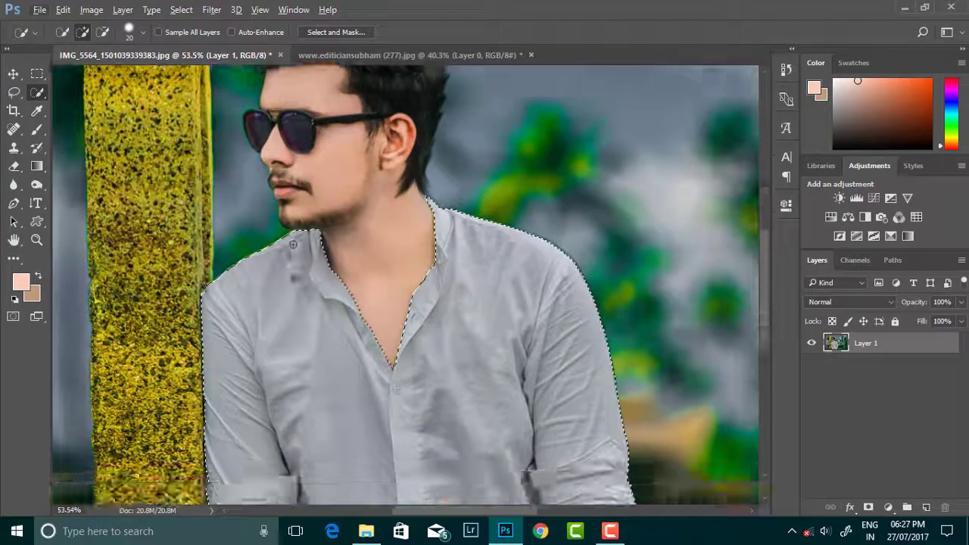
scroll(455, 317, "down", 2)
left_click_drag(496, 341, 464, 410)
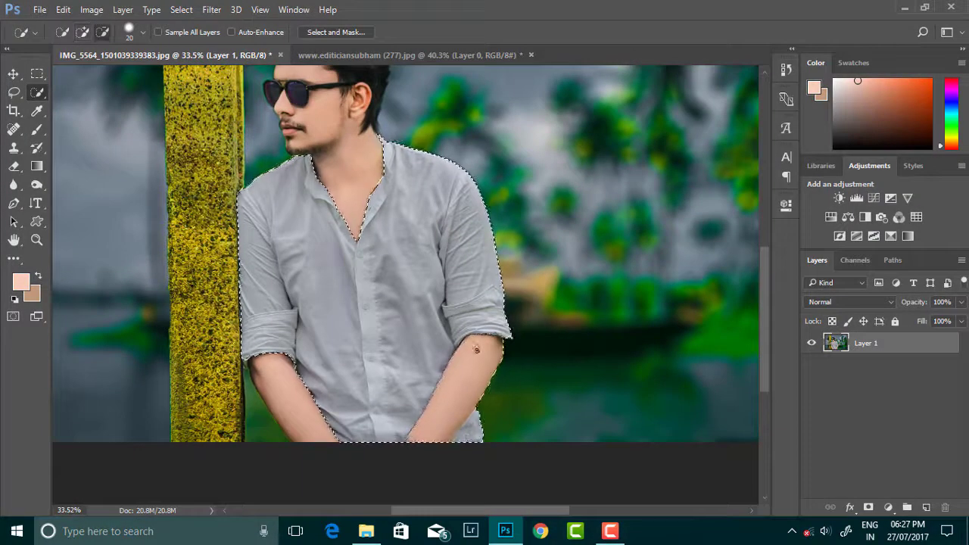
Feather the shirt selection by 2 pixels.
right_click(283, 356)
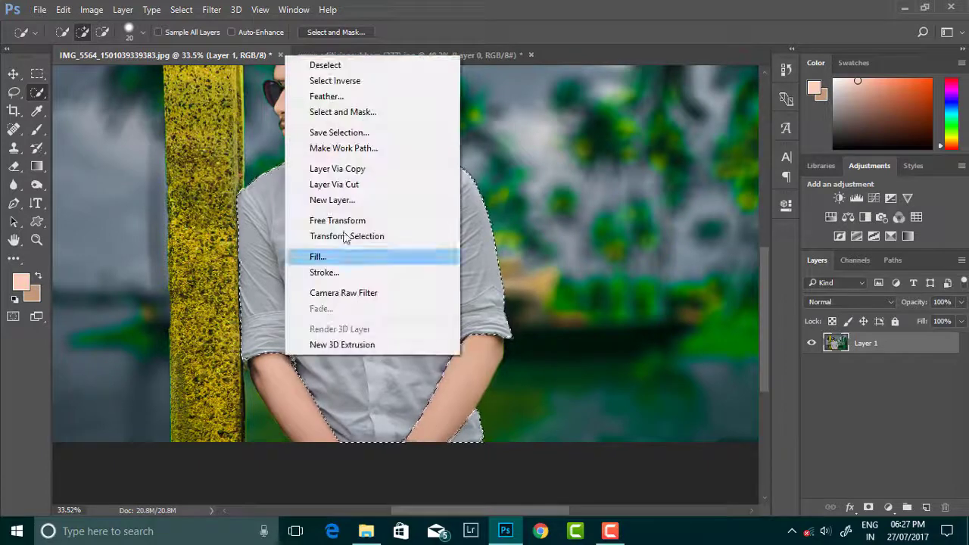
left_click(318, 95)
left_click(575, 203)
scroll(394, 250, "down", 2)
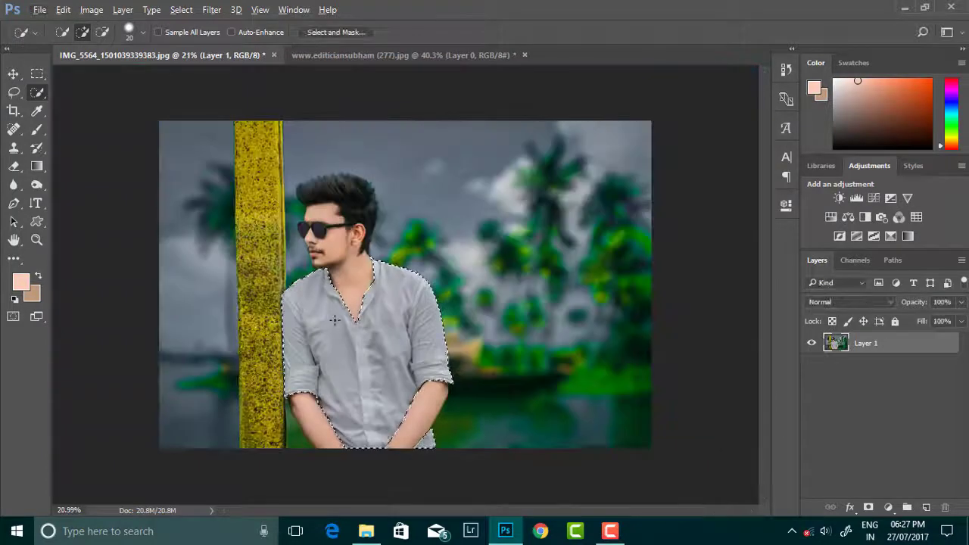
scroll(394, 250, "down", 1)
Darken the shirt with Levels by lowering output white and raising the black input point.
left_click(91, 9)
mouse_move(112, 45)
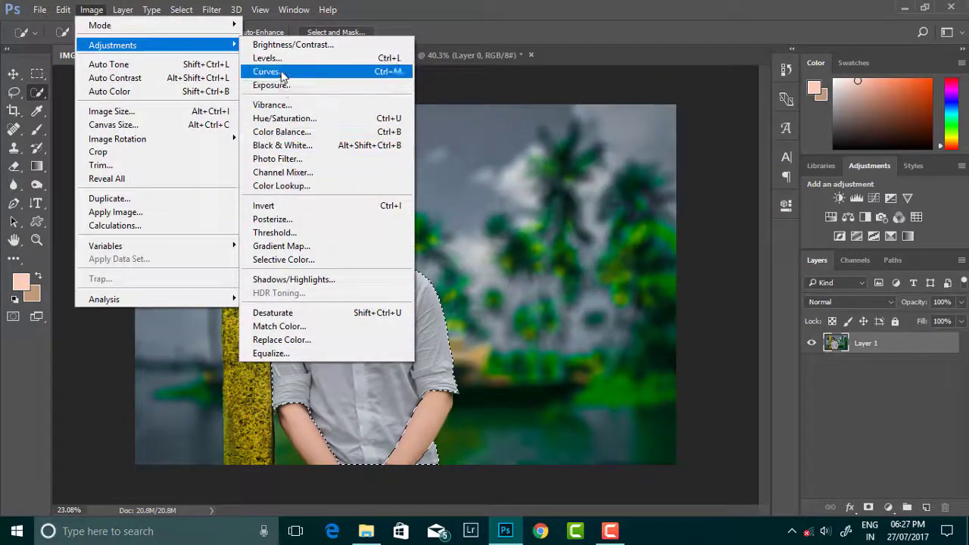
left_click(318, 57)
left_click_drag(807, 379, 776, 381)
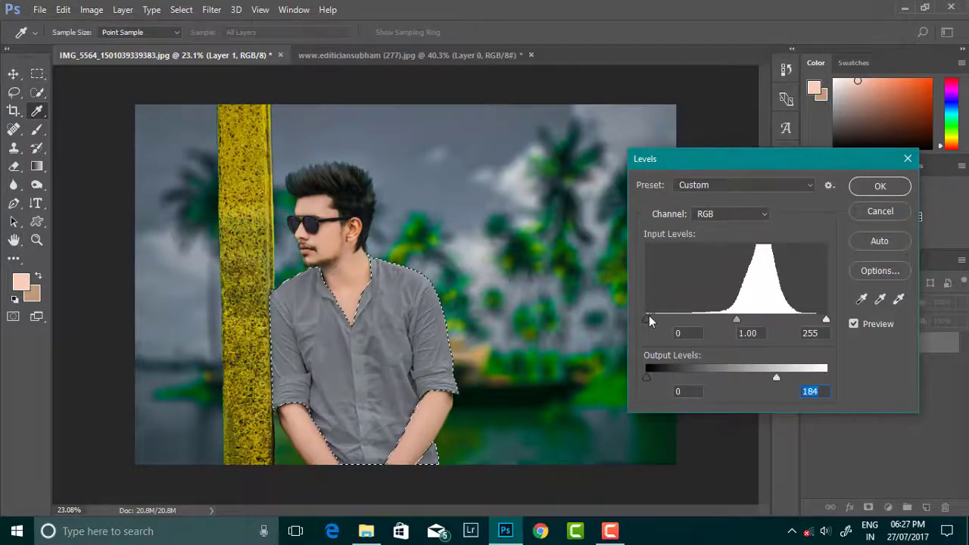
left_click_drag(649, 320, 679, 325)
left_click(880, 189)
Shift the shirt's Color Balance midtones, finishing toward red and blue.
left_click(91, 9)
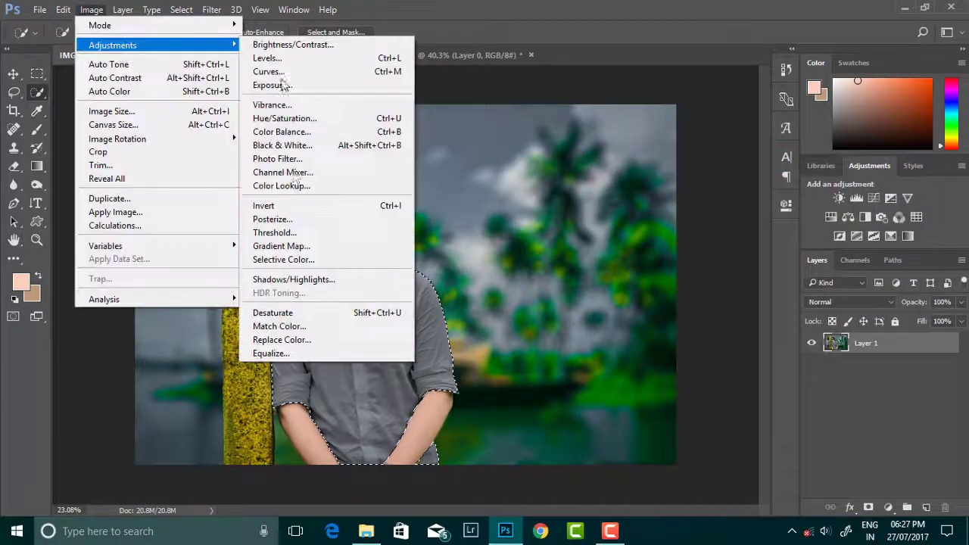
left_click(302, 130)
left_click_drag(703, 141, 643, 141)
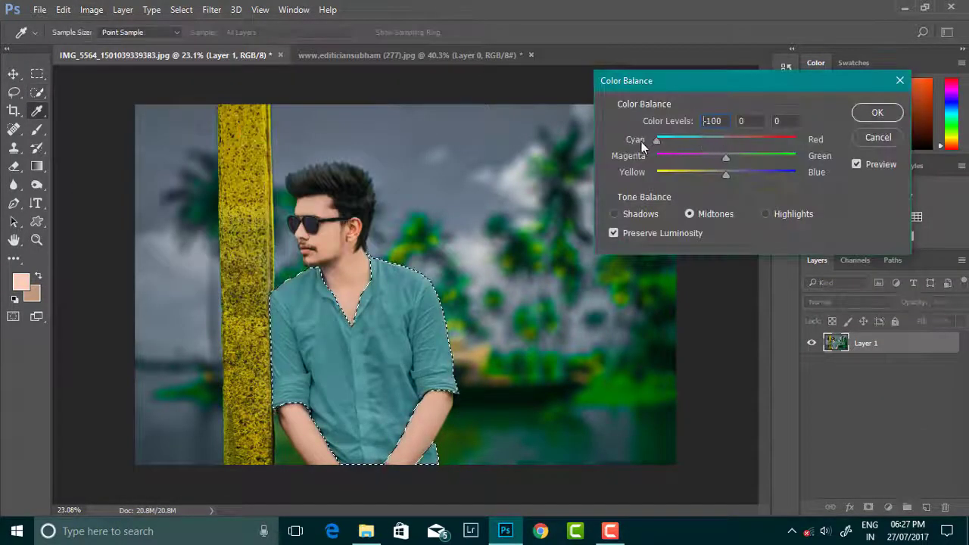
mouse_move(726, 157)
left_mouse_down()
mouse_move(787, 157)
mouse_move(665, 157)
mouse_move(652, 173)
left_mouse_up()
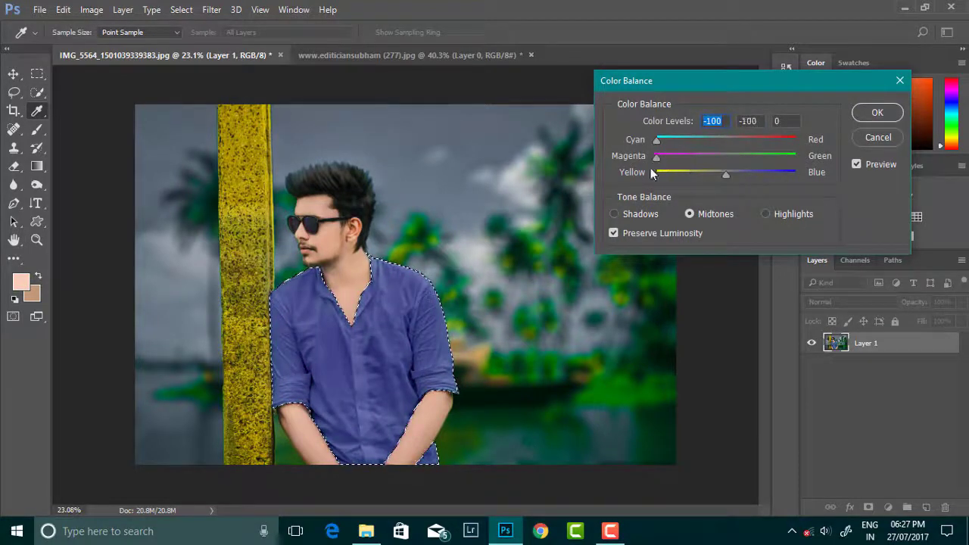
left_click_drag(710, 173, 819, 184)
mouse_move(656, 141)
left_mouse_down()
mouse_move(786, 146)
mouse_move(673, 143)
mouse_move(794, 157)
mouse_move(689, 157)
mouse_move(778, 141)
left_mouse_up()
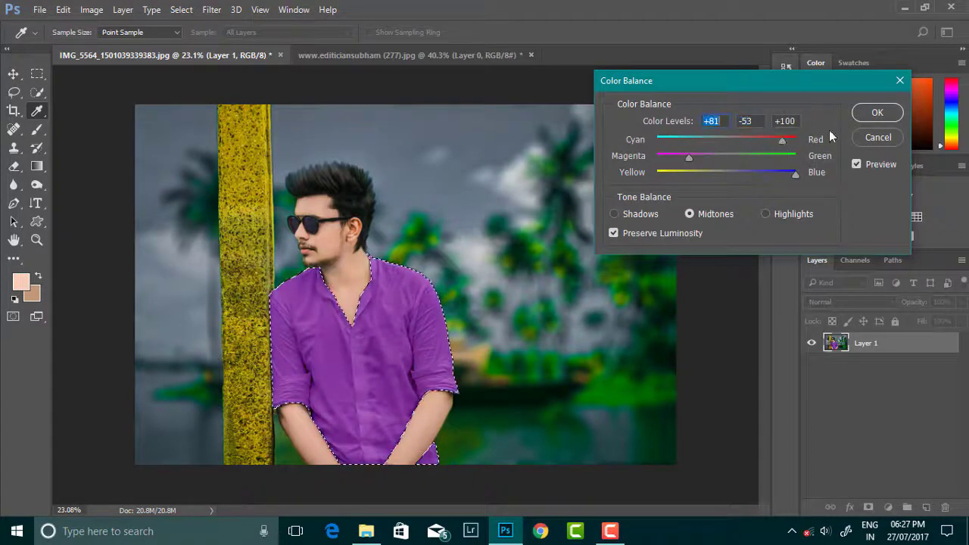
left_click(878, 112)
Set the shirt's Hue/Saturation to Hue +77, Saturation +8.
left_click(92, 9)
left_click(281, 118)
mouse_move(736, 228)
left_mouse_down()
mouse_move(675, 232)
mouse_move(768, 229)
mouse_move(757, 242)
mouse_move(778, 243)
mouse_move(737, 266)
left_mouse_up()
Apply the red hue, then give the shirt Camera Raw Clarity +37, lifted shadows, deeper blacks and more vibrance.
left_click(870, 162)
left_click(211, 9)
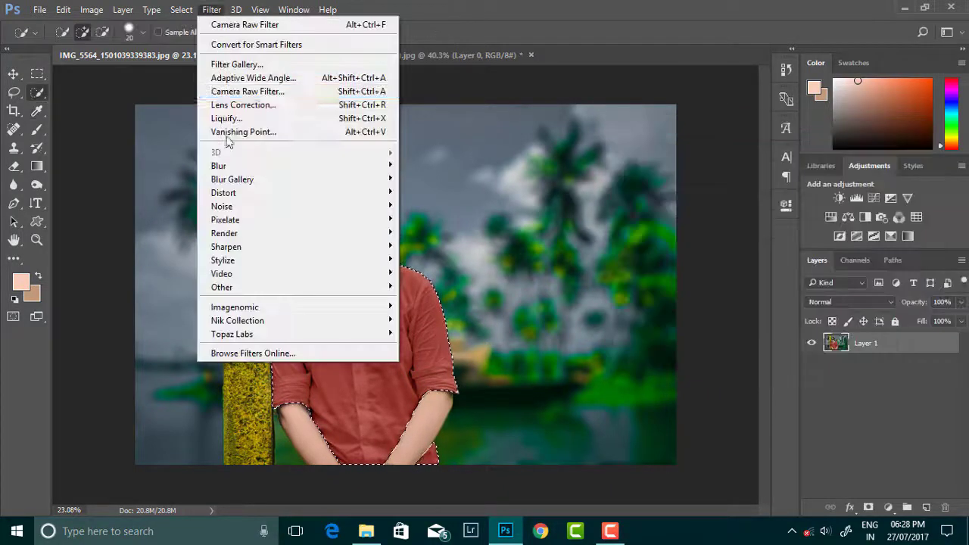
left_click(228, 91)
left_click_drag(782, 437, 815, 442)
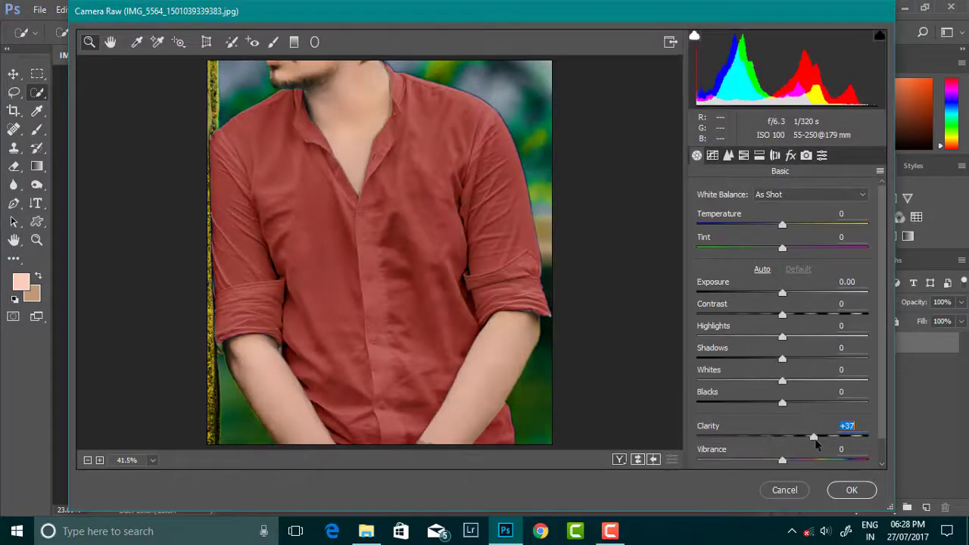
left_click_drag(783, 355, 818, 359)
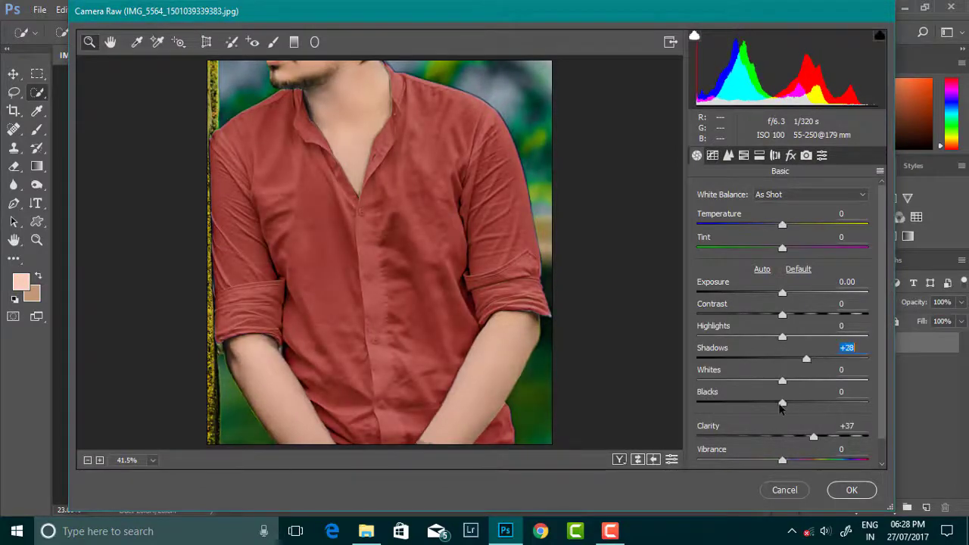
left_click_drag(782, 404, 751, 402)
left_click_drag(782, 460, 808, 463)
left_click(849, 491)
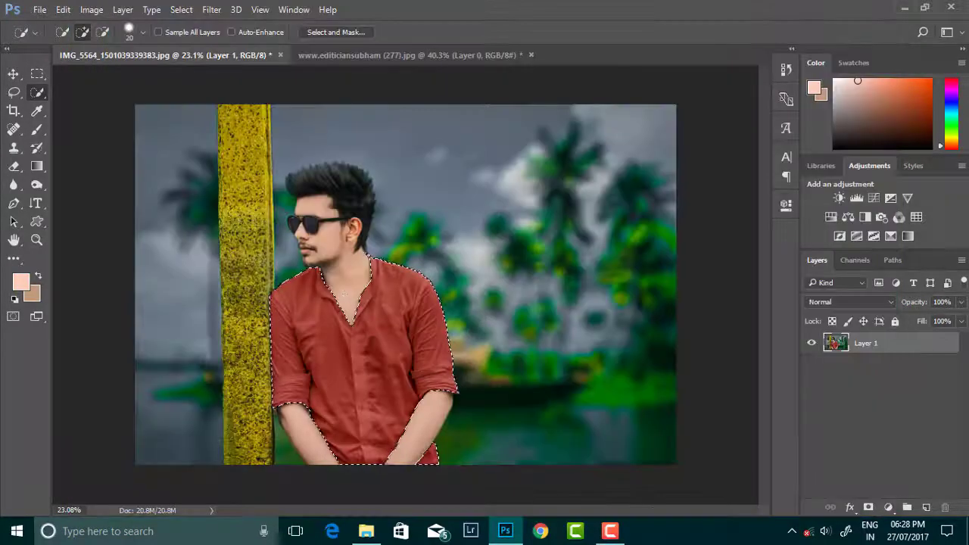
Switch to the Rectangular Marquee tool and clear the shirt selection.
left_click(38, 74)
left_click(113, 74)
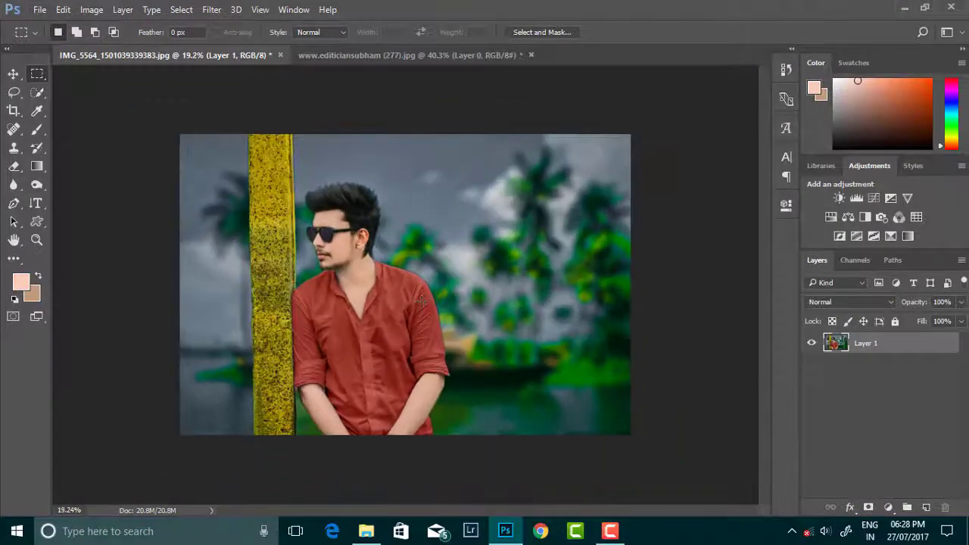
scroll(421, 301, "up", 2)
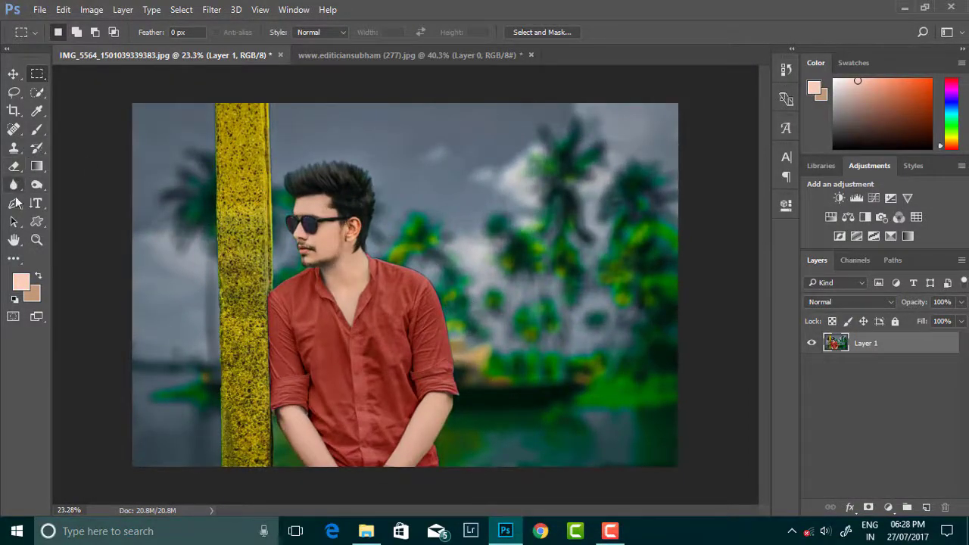
Convert the Pen path traced around the lips into a selection.
left_click(15, 203)
scroll(318, 257, "up", 10)
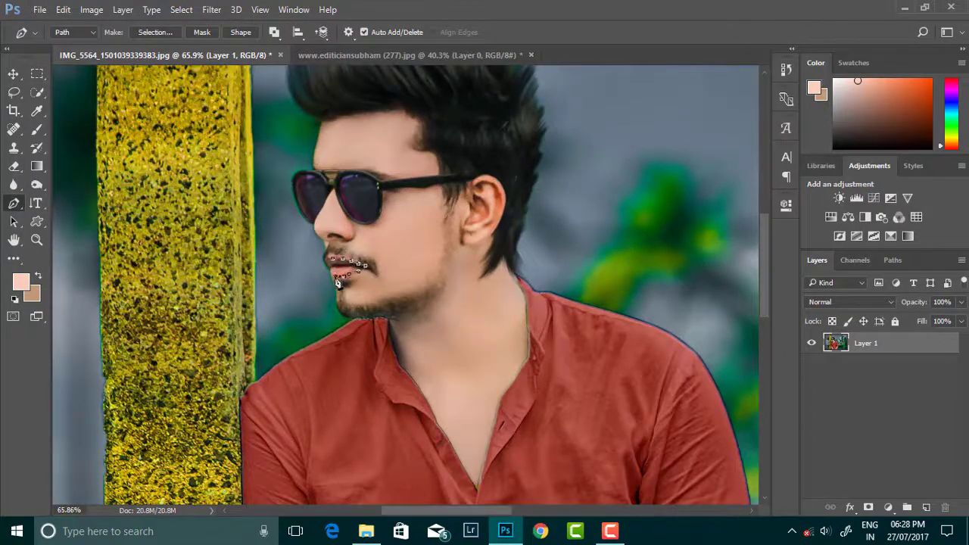
right_click(331, 269)
left_click(346, 218)
key("Return")
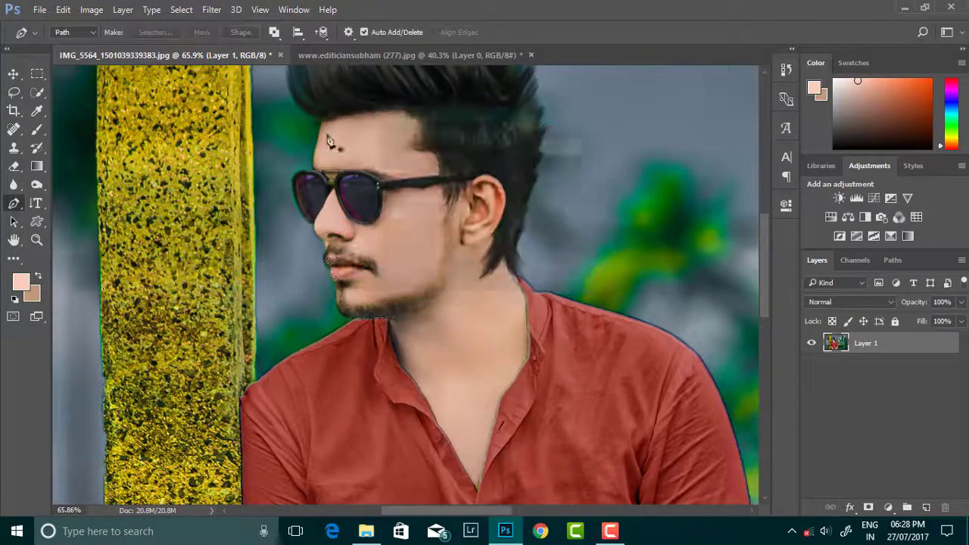
Tint the selected lips with Color Balance Red +19.
left_click(92, 9)
left_click(299, 134)
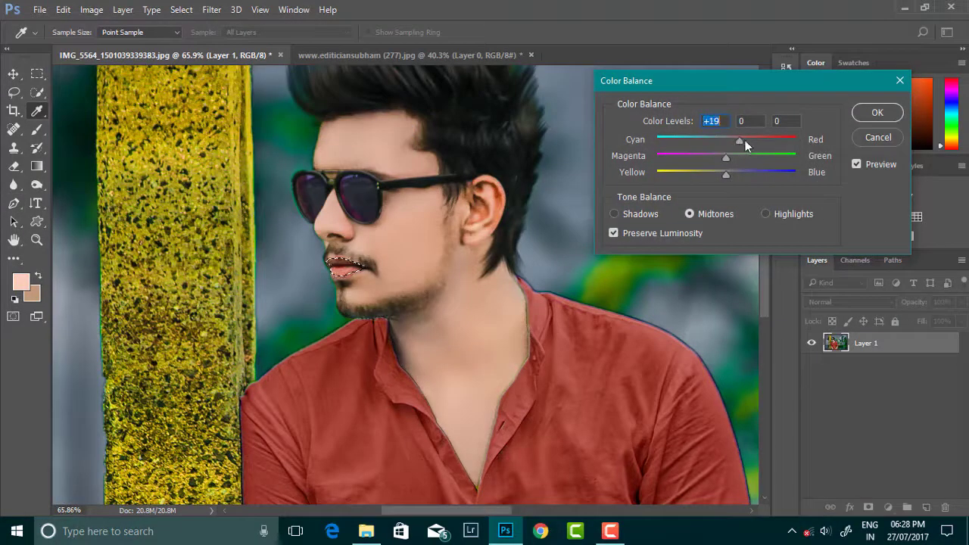
left_click(877, 112)
left_click(37, 73)
scroll(267, 180, "down", 5)
scroll(348, 231, "up", 1)
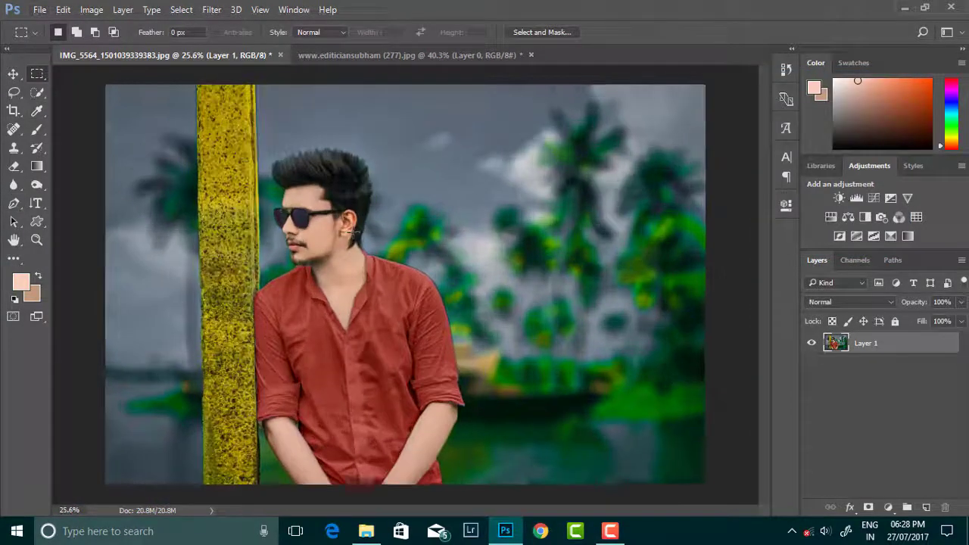
Try quick-selecting both sunglasses lenses, then clear the selection.
left_click(211, 9)
scroll(307, 219, "up", 5)
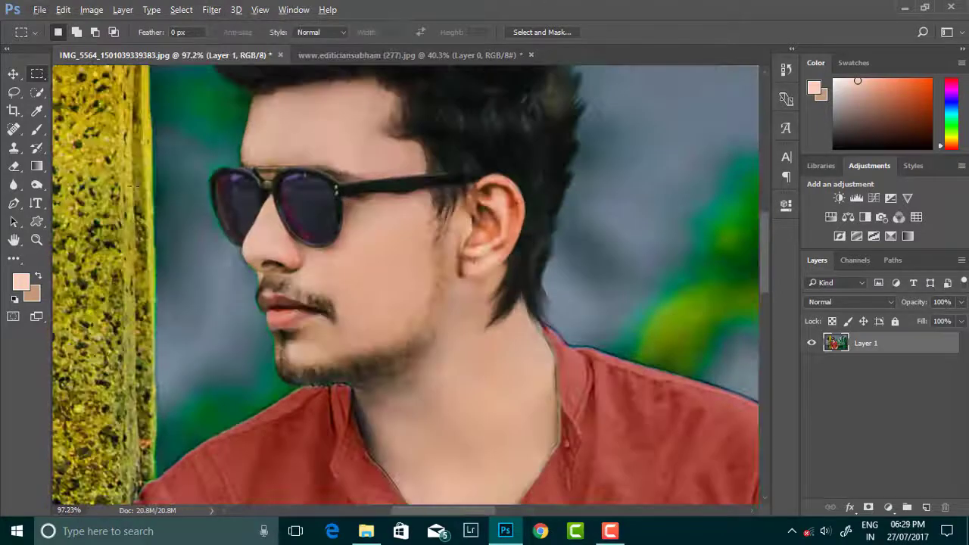
left_click(38, 92)
left_click(111, 92)
scroll(324, 201, "up", 2)
left_click_drag(324, 202, 387, 203)
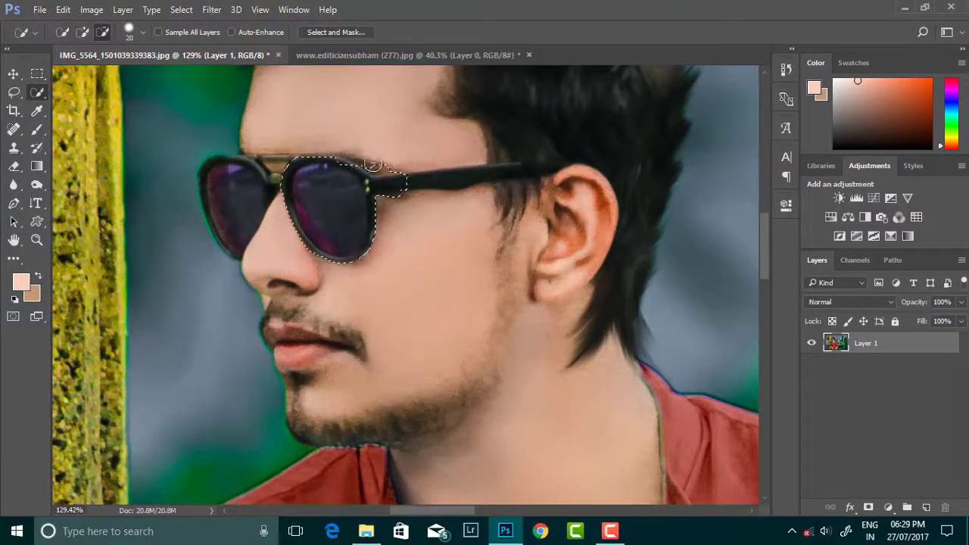
mouse_move(250, 182)
left_mouse_down()
mouse_move(228, 225)
mouse_move(244, 193)
left_mouse_up()
key("alt")
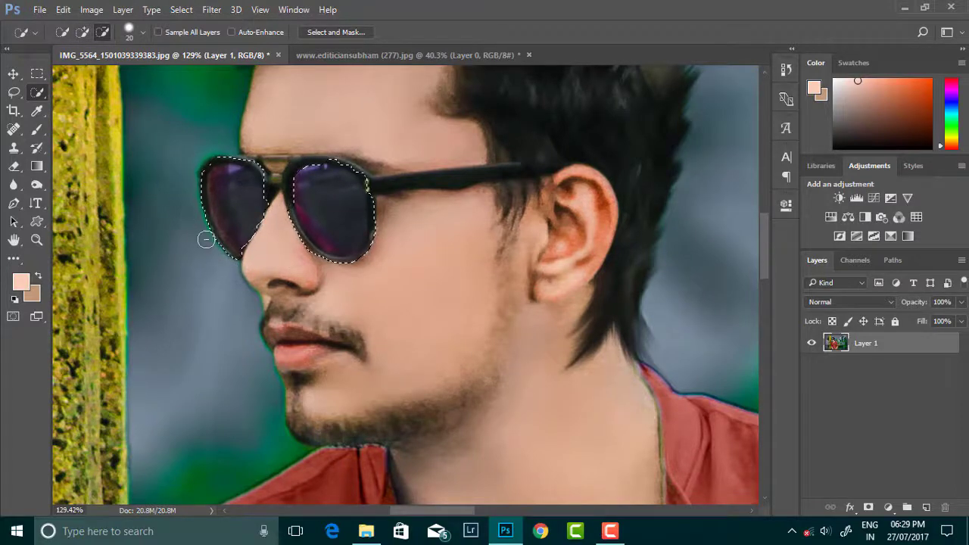
left_click(37, 73)
key("ctrl+d")
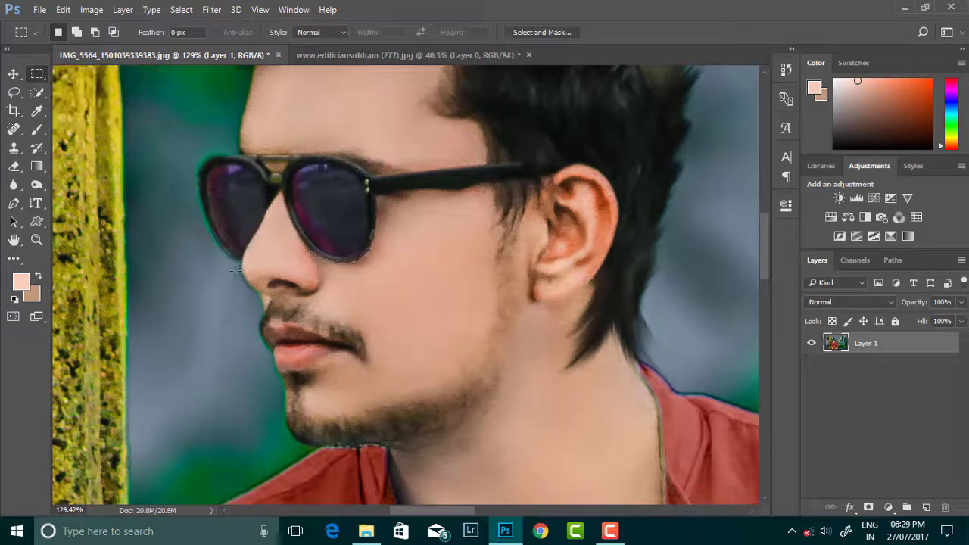
Place Pen anchors below the left lens, curving up its outer edge and across the top.
scroll(191, 241, "up", 3)
scroll(190, 240, "up", 2)
left_click(13, 202)
left_click(72, 202)
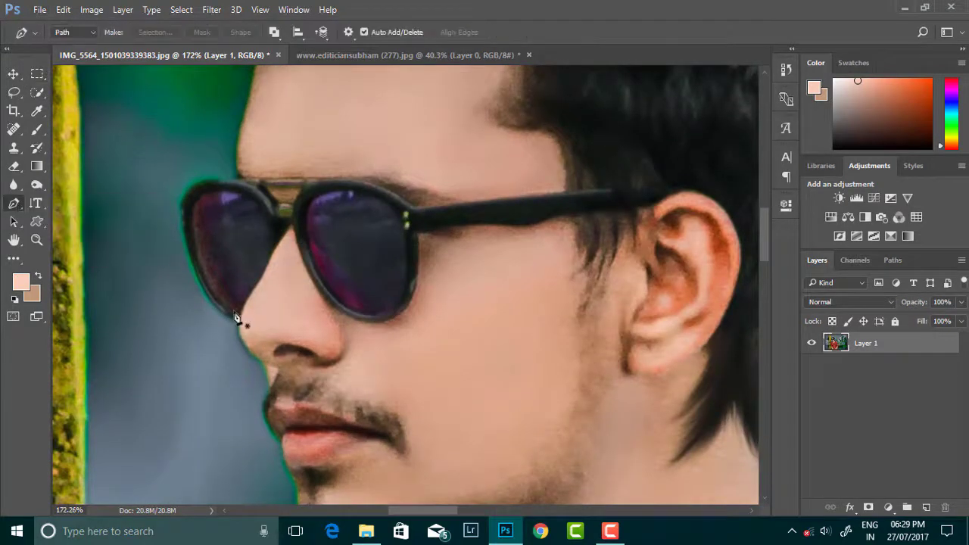
left_click(233, 311)
left_click_drag(196, 204, 216, 138)
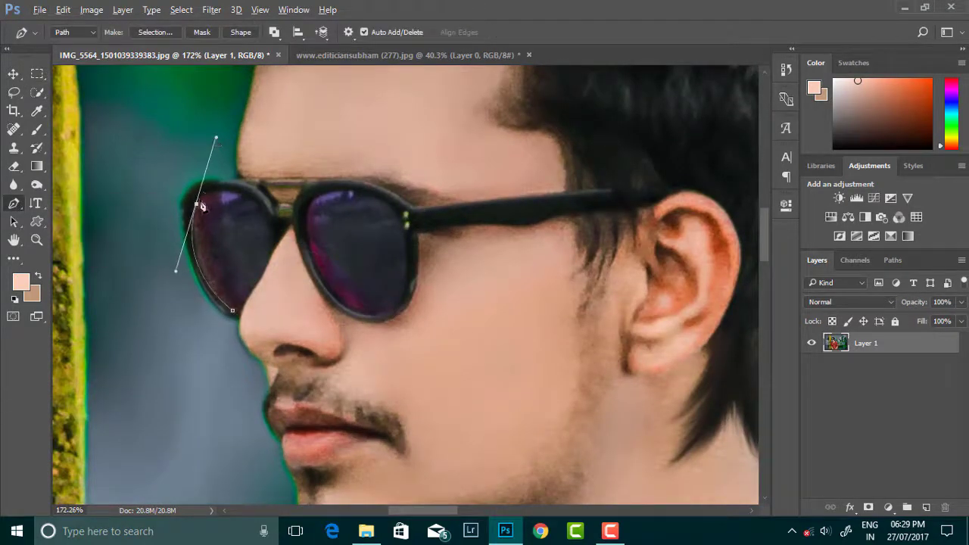
mouse_move(264, 208)
left_mouse_down()
mouse_move(292, 253)
mouse_move(311, 250)
left_mouse_up()
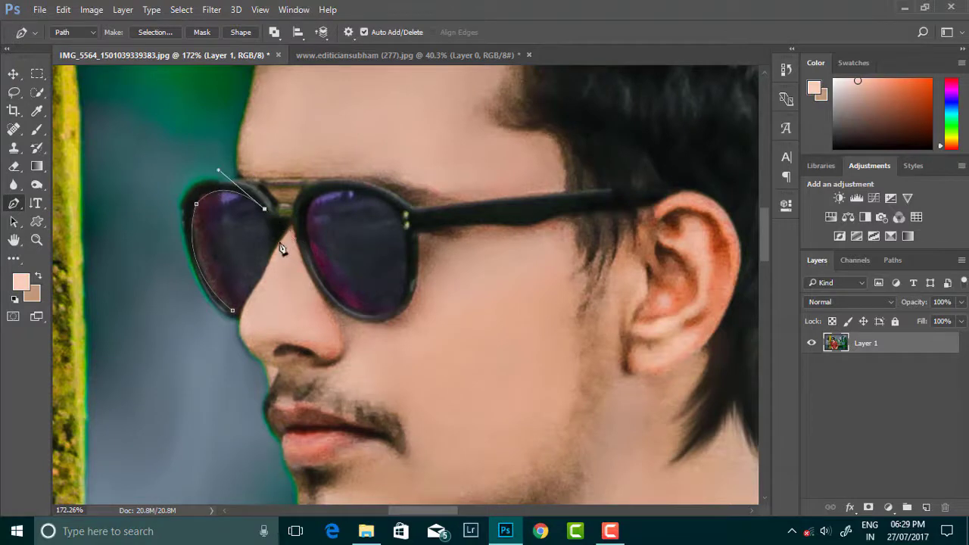
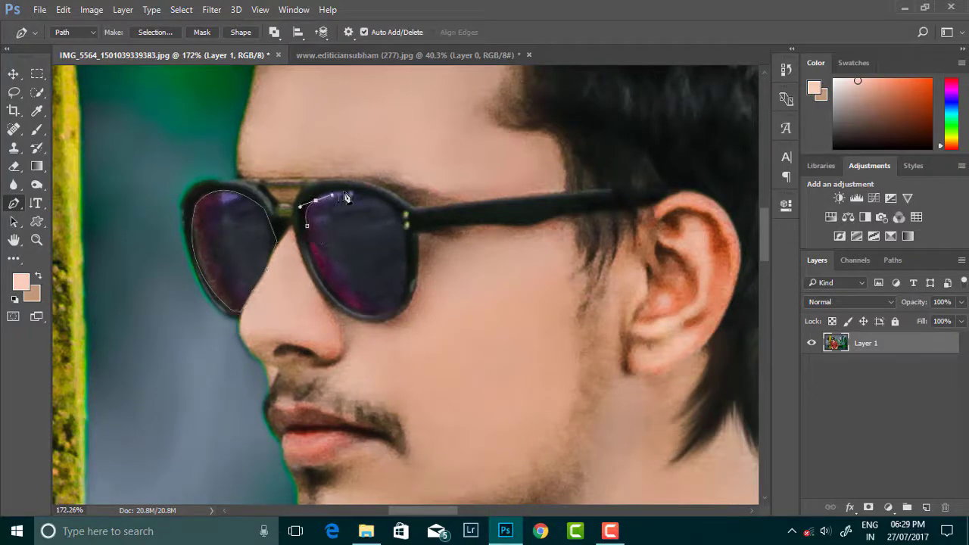
Finish the Pen outline around the right lens and turn it into a feathered selection.
left_click_drag(376, 324, 394, 340)
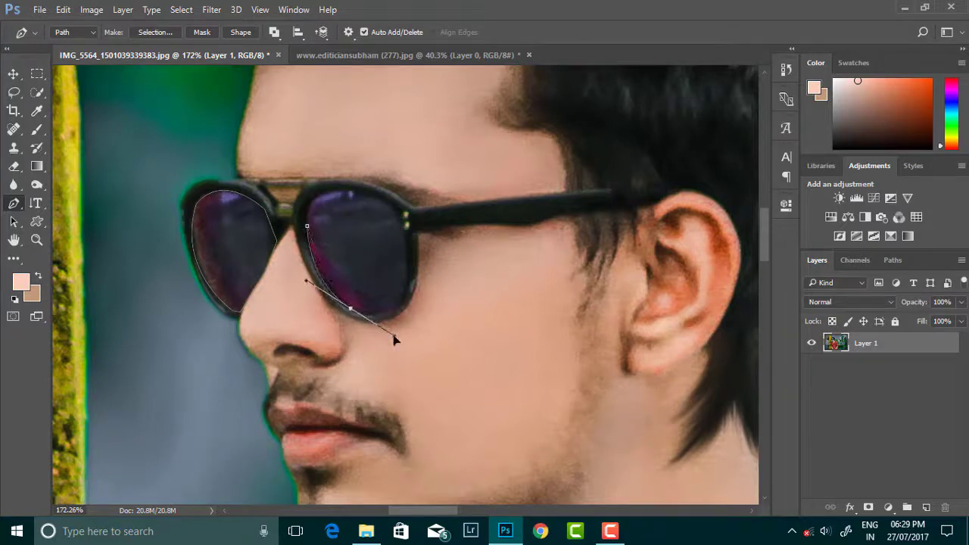
left_click_drag(405, 282, 413, 241)
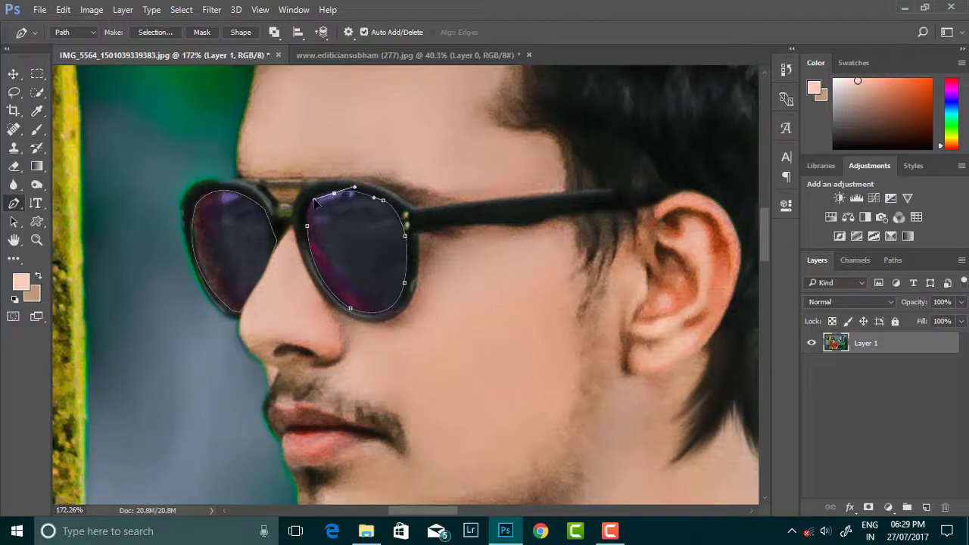
right_click(272, 227)
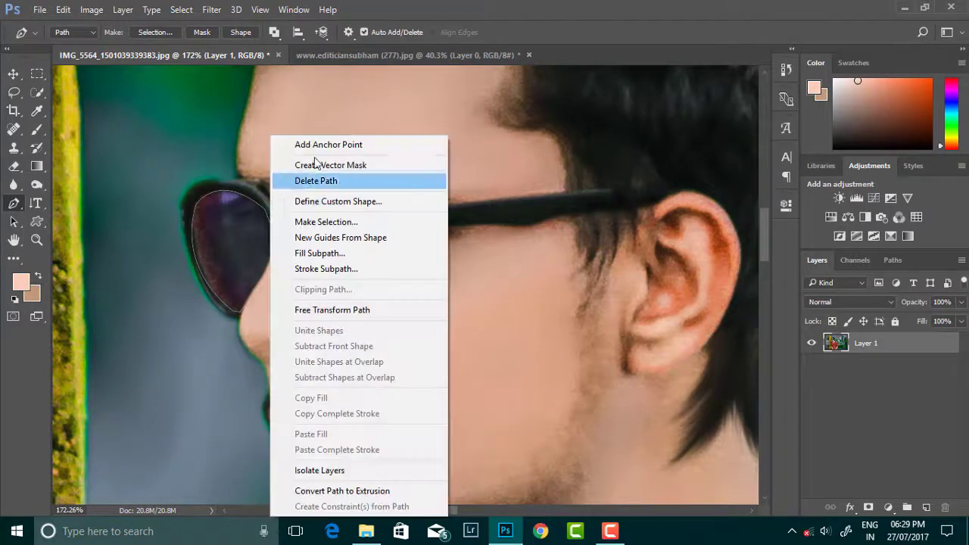
right_click(330, 228)
left_click(364, 218)
left_click(565, 146)
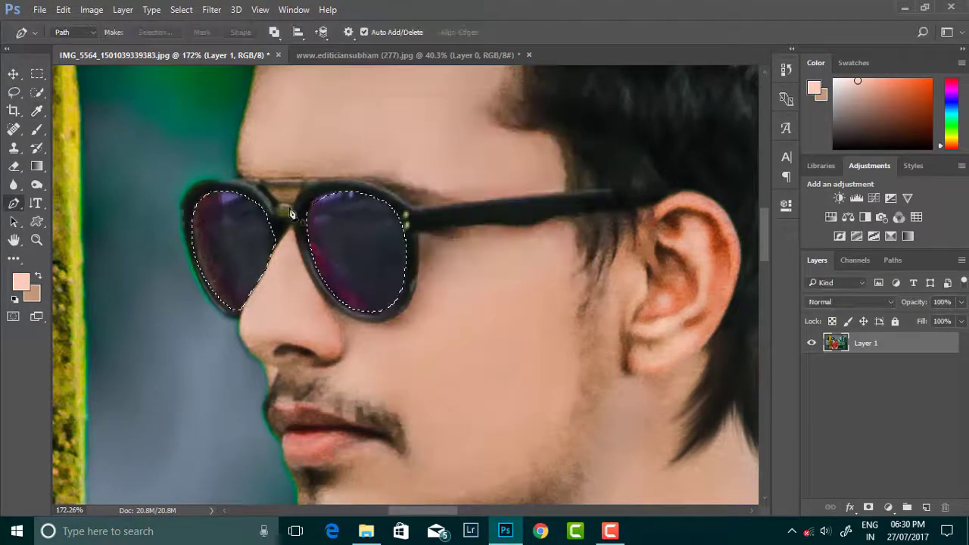
Set the foreground colour to a bright green.
scroll(295, 220, "down", 5)
left_click(20, 281)
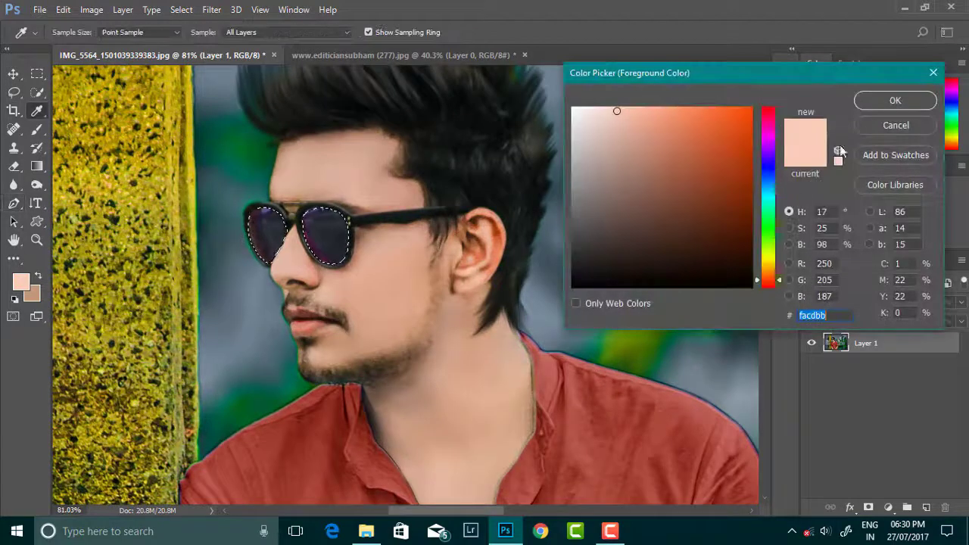
left_click_drag(152, 212, 174, 203)
left_click(769, 230)
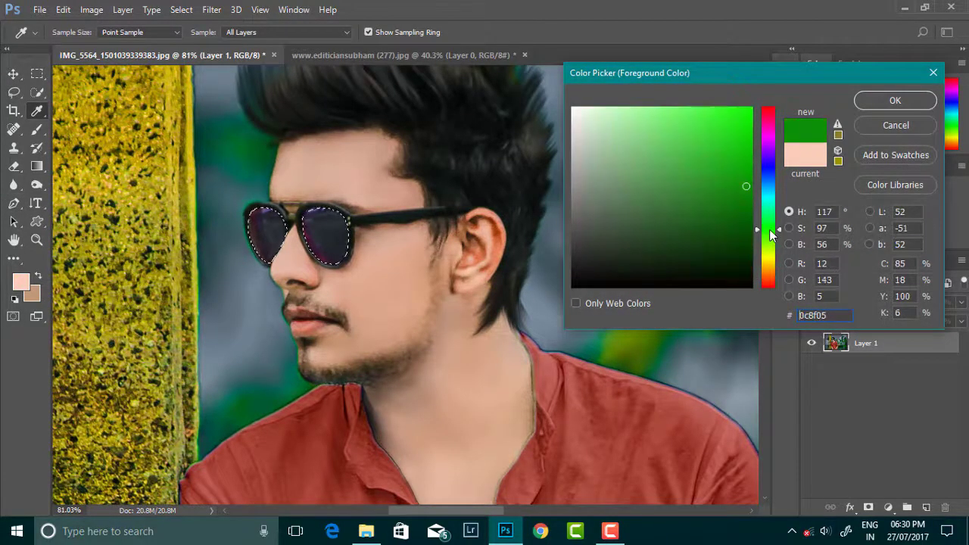
left_click(872, 103)
Switch to the Brush tool with a soft setting of 0.
key("p")
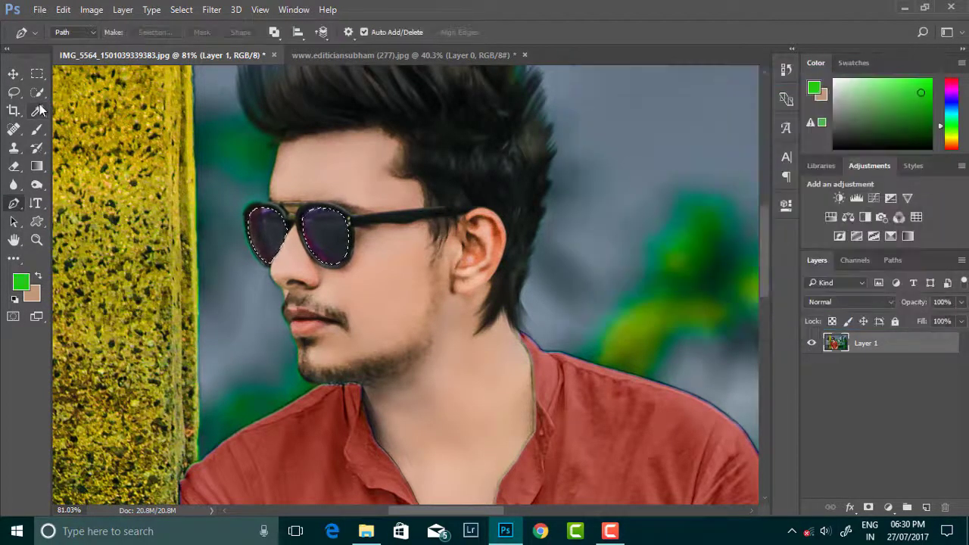
right_click(36, 129)
left_click(98, 129)
right_click(417, 220)
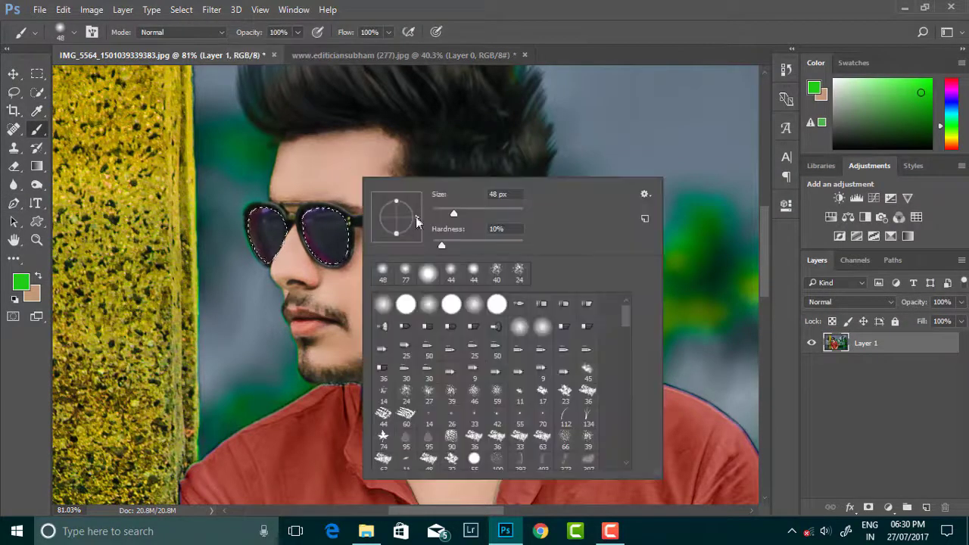
type("0")
key("Return")
Paint both lenses green inside the selection, using a 120 px brush for the right lens.
left_click_drag(261, 234, 325, 234)
scroll(348, 249, "down", 5)
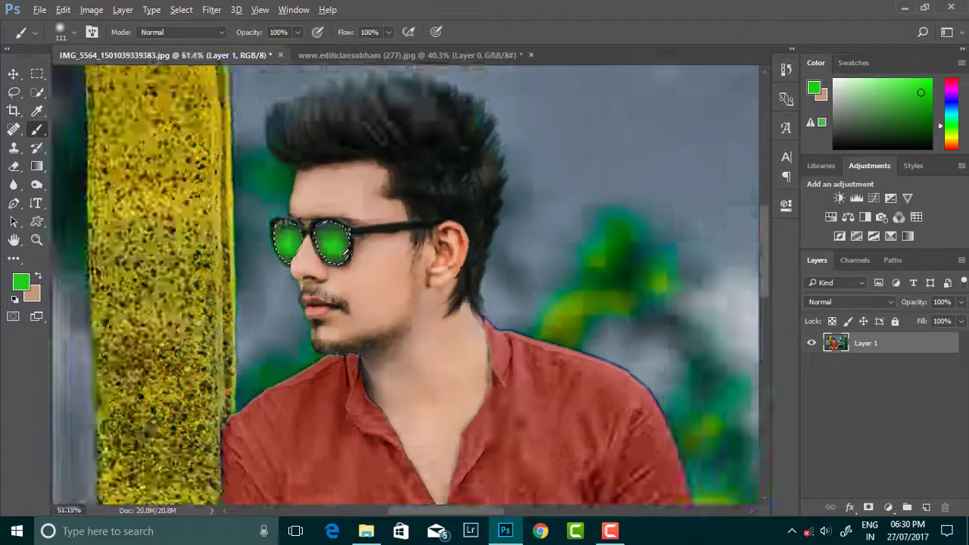
scroll(348, 249, "up", 5)
key("ctrl+z")
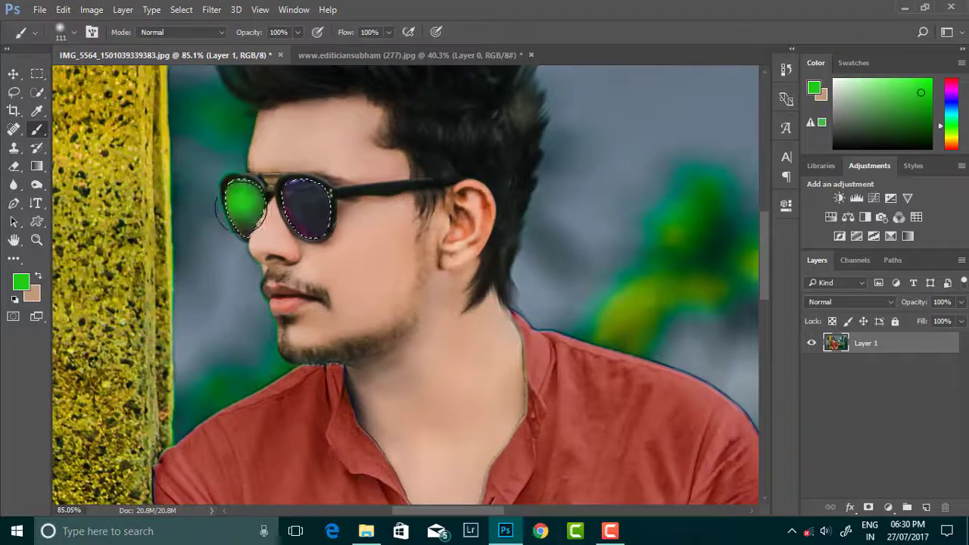
right_click(308, 208)
left_click_drag(403, 199, 409, 200)
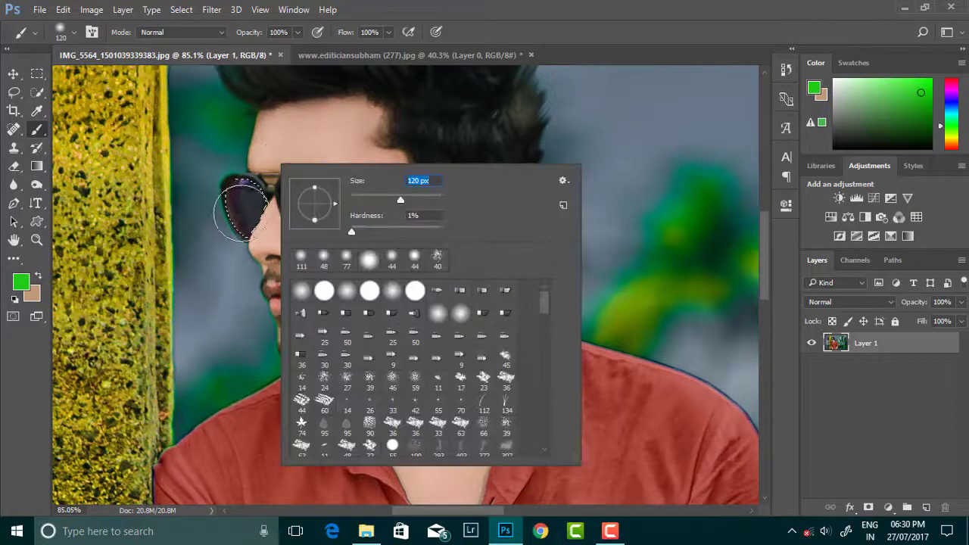
key("Return")
left_click_drag(314, 208, 318, 203)
right_click(37, 74)
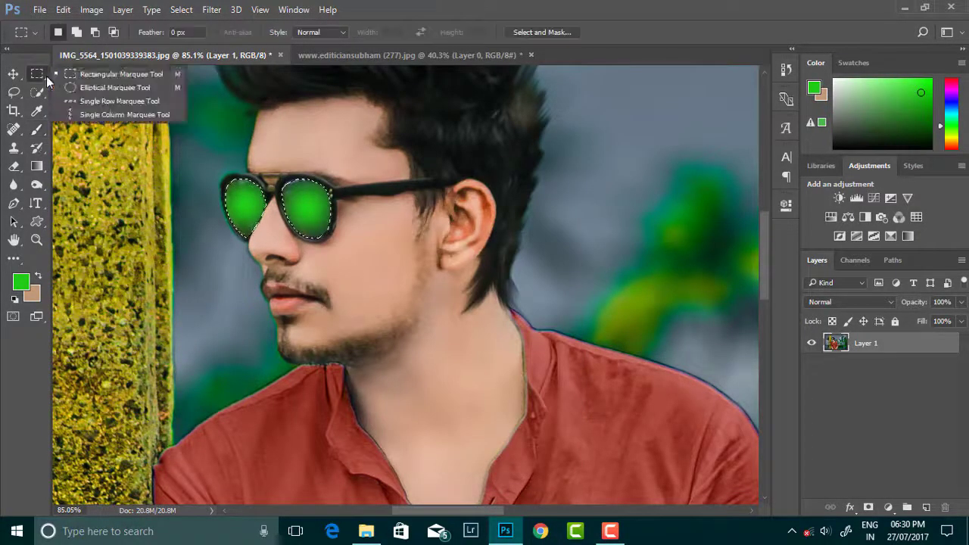
left_click(83, 74)
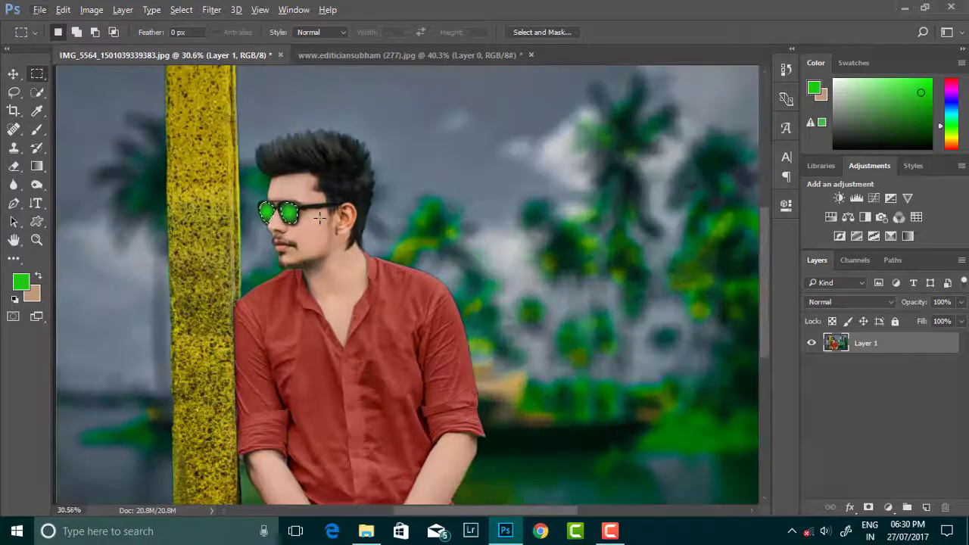
Apply an Exposure adjustment of +0.37 with Gamma Correction lowered to 0.76.
left_click(92, 9)
mouse_move(112, 44)
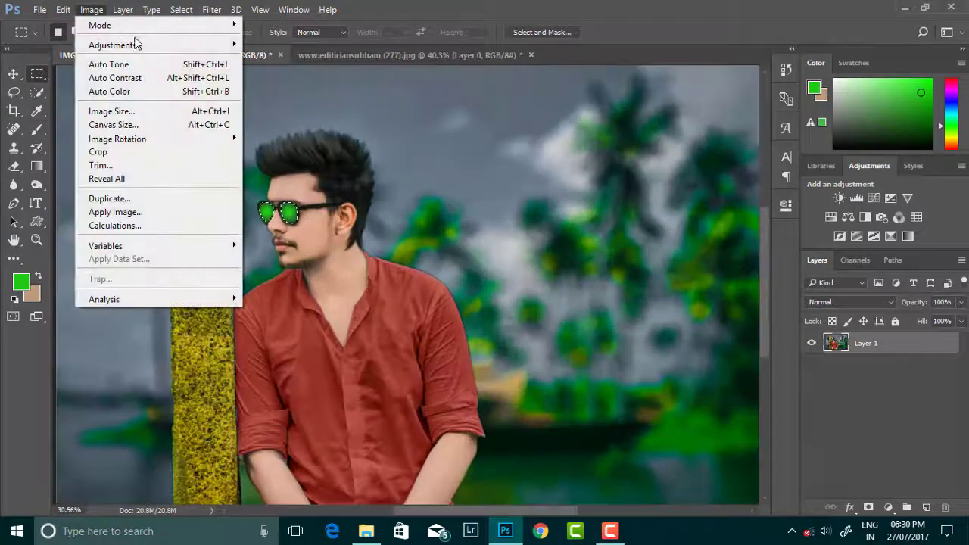
left_click(272, 85)
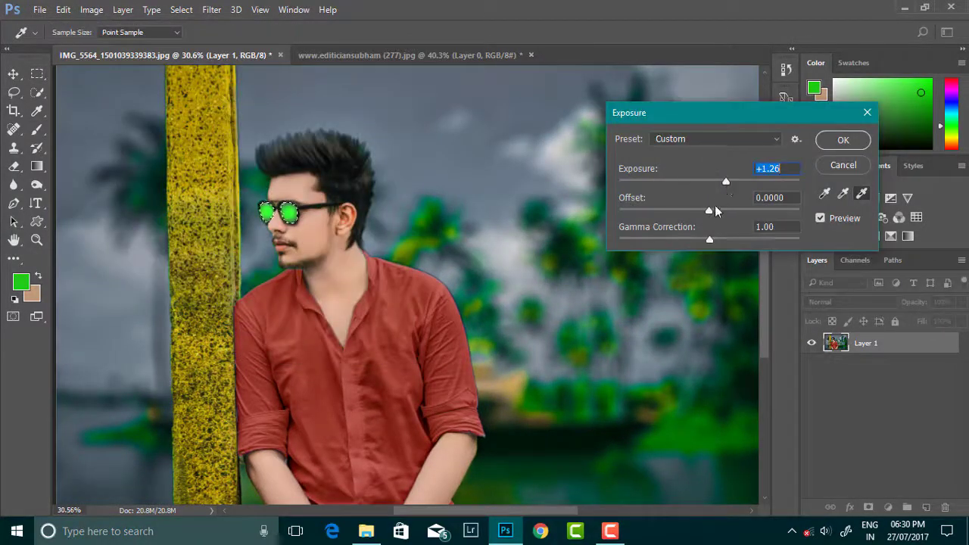
left_click(709, 213)
left_click_drag(725, 180, 713, 182)
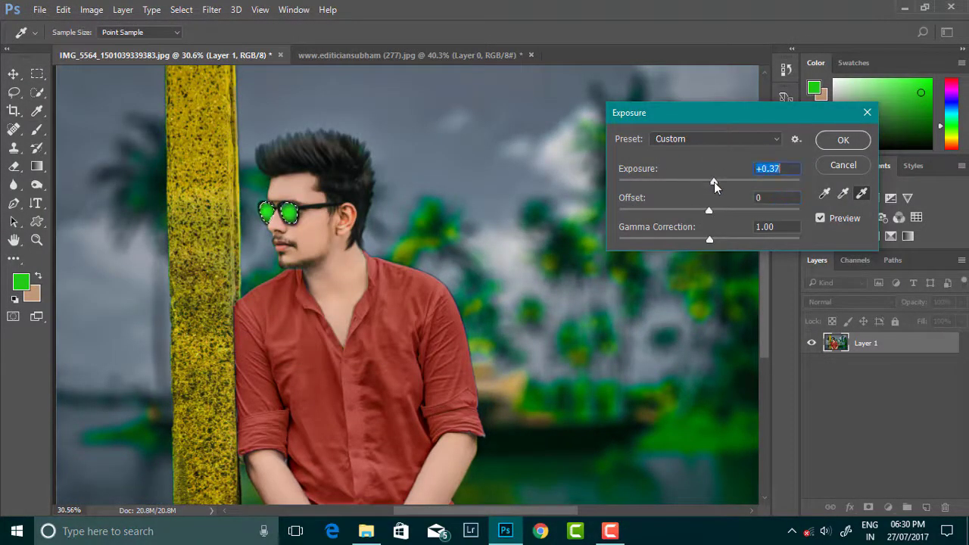
mouse_move(711, 240)
left_mouse_down()
mouse_move(727, 241)
mouse_move(712, 215)
left_mouse_up()
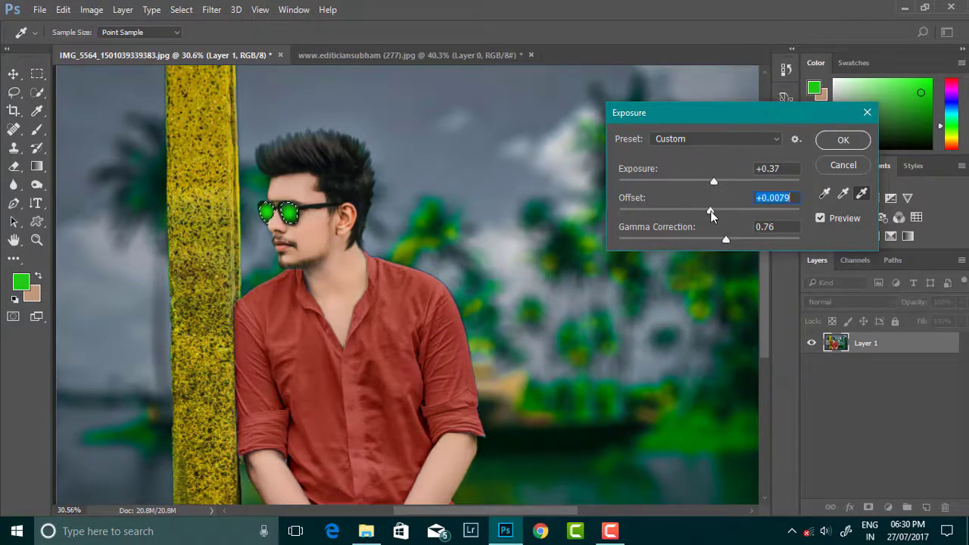
key("Return")
scroll(447, 252, "down", 3)
scroll(447, 252, "up", 3)
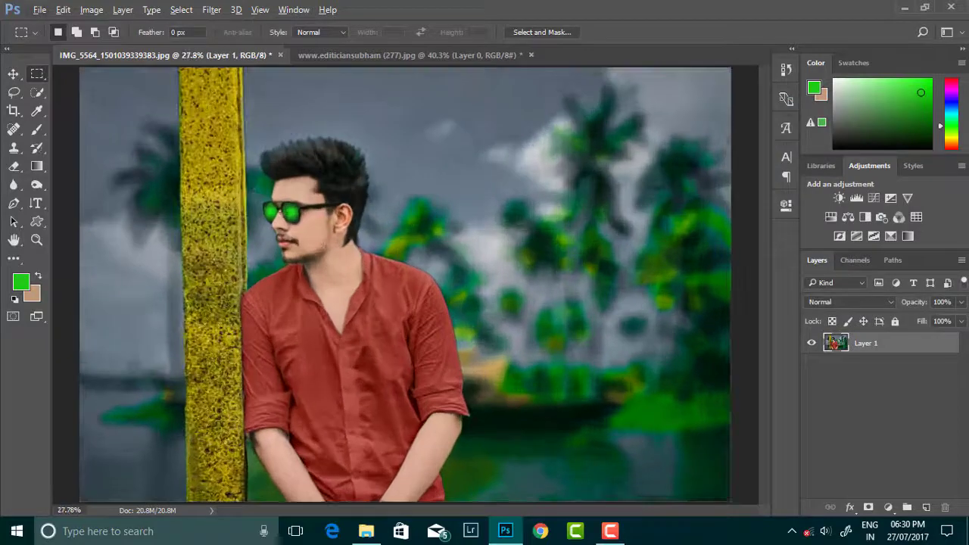
scroll(447, 252, "down", 2)
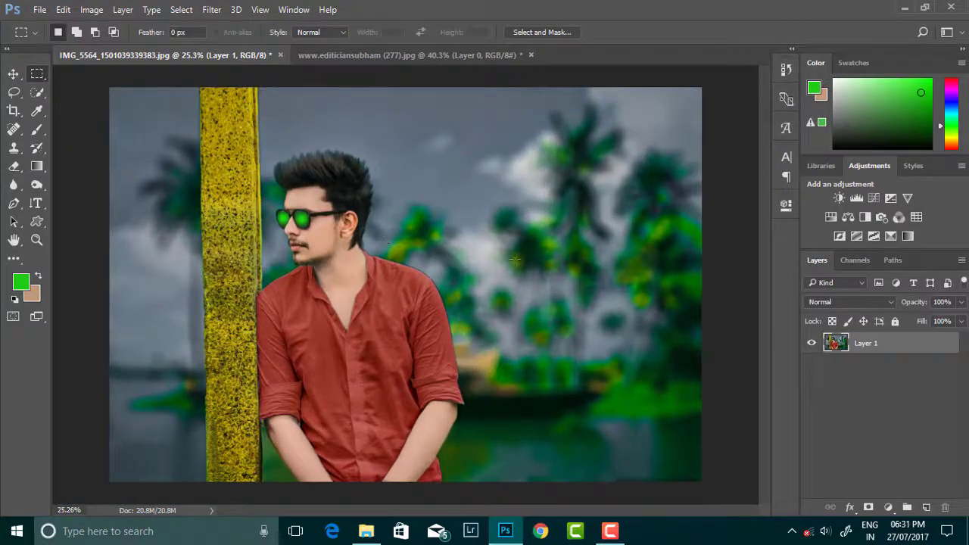
scroll(514, 260, "down", 1)
Run the GREYCstoration filter, previewing the face and hair, and apply it to the photo.
left_click(212, 9)
mouse_move(222, 206)
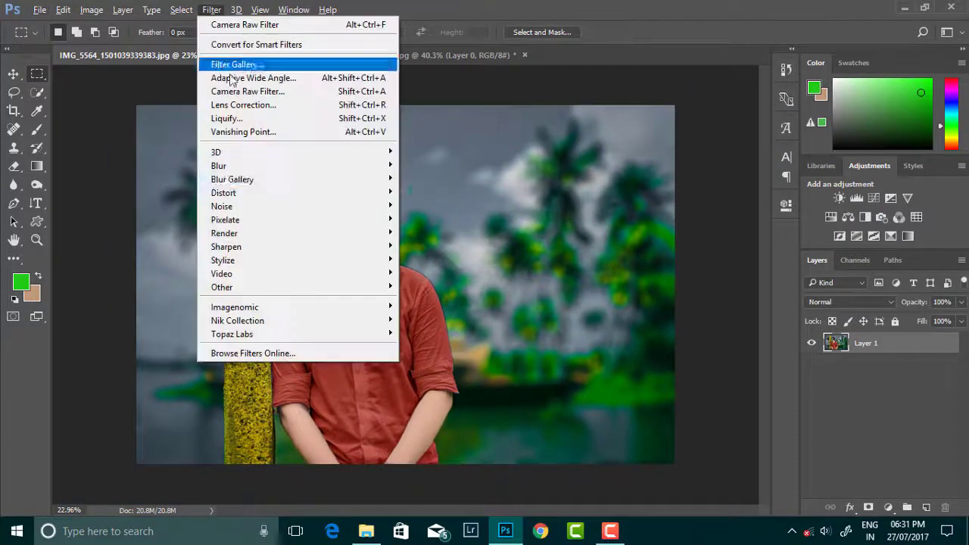
left_click(443, 231)
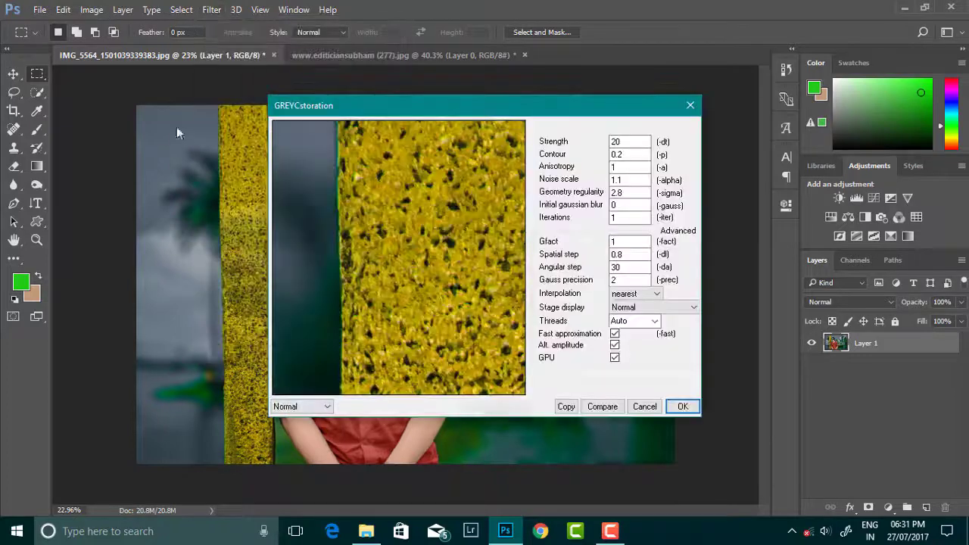
left_click_drag(302, 159, 394, 300)
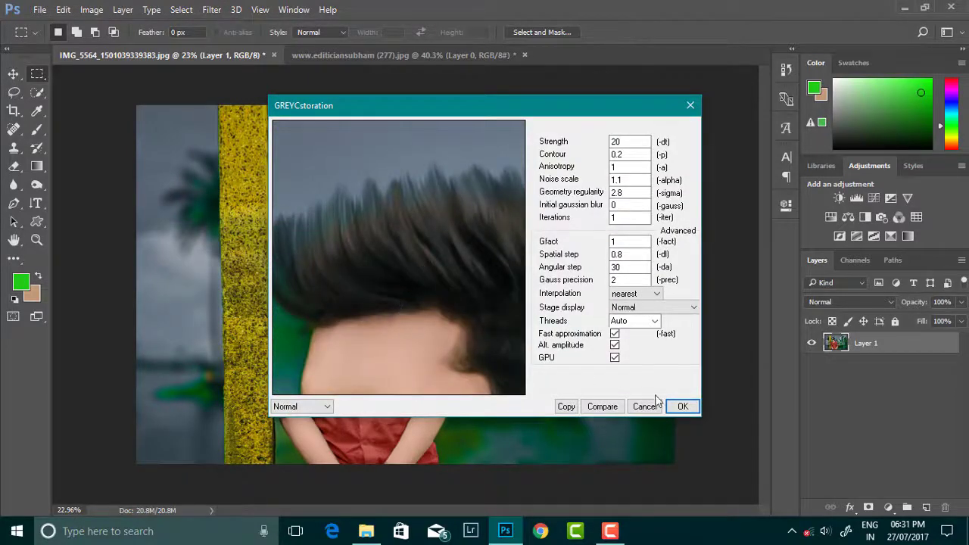
left_click(682, 406)
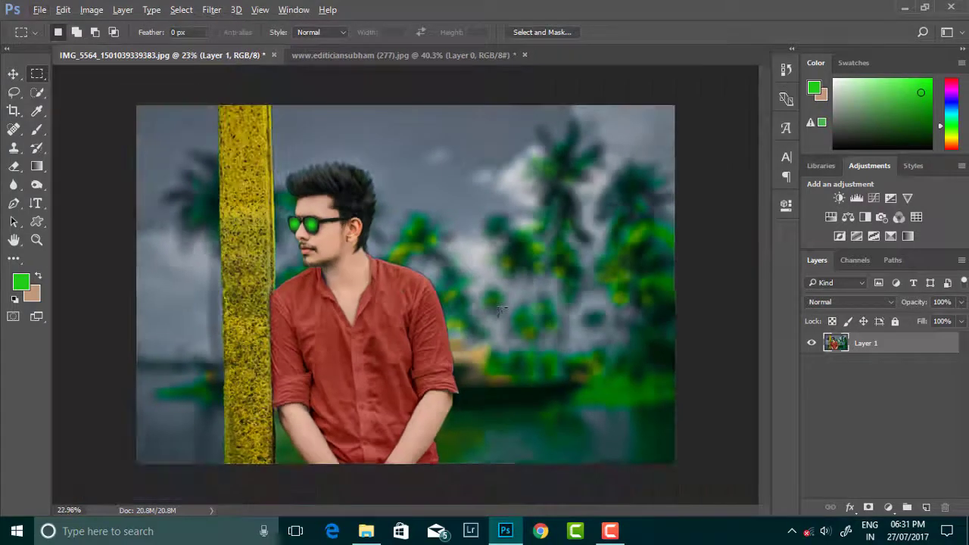
left_click(211, 9)
Open the Camera Raw Filter and raise Vibrance to about +47.
left_click(248, 91)
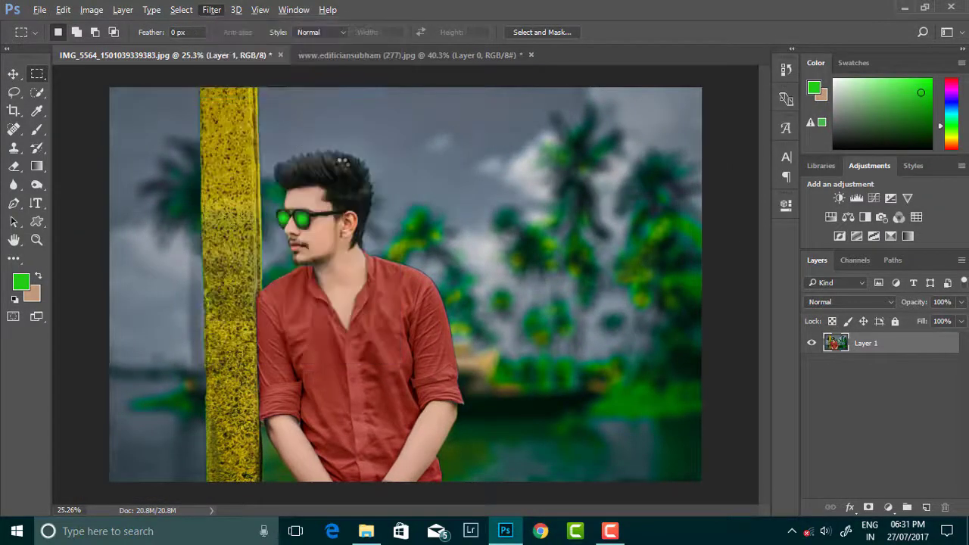
left_click_drag(782, 459, 829, 466)
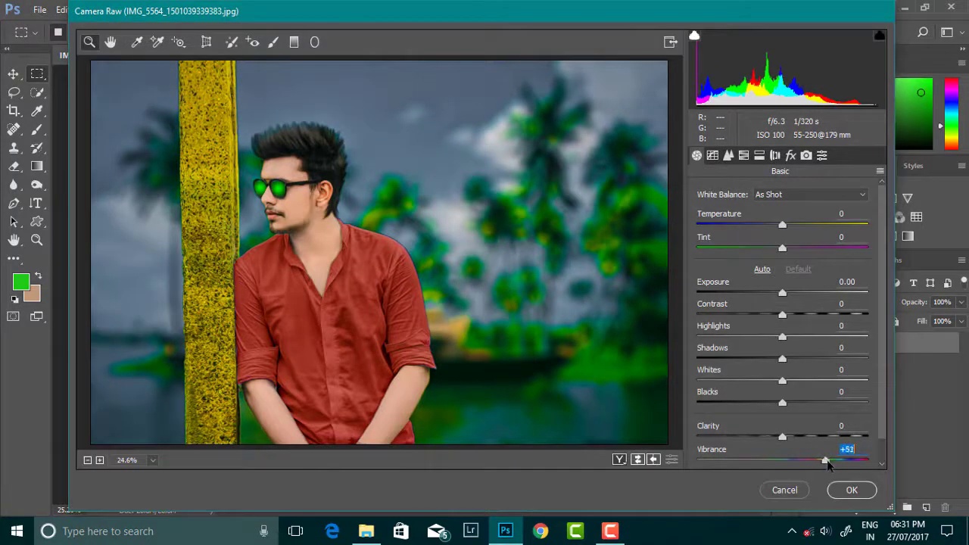
left_click(369, 305, "alt")
left_click(628, 390)
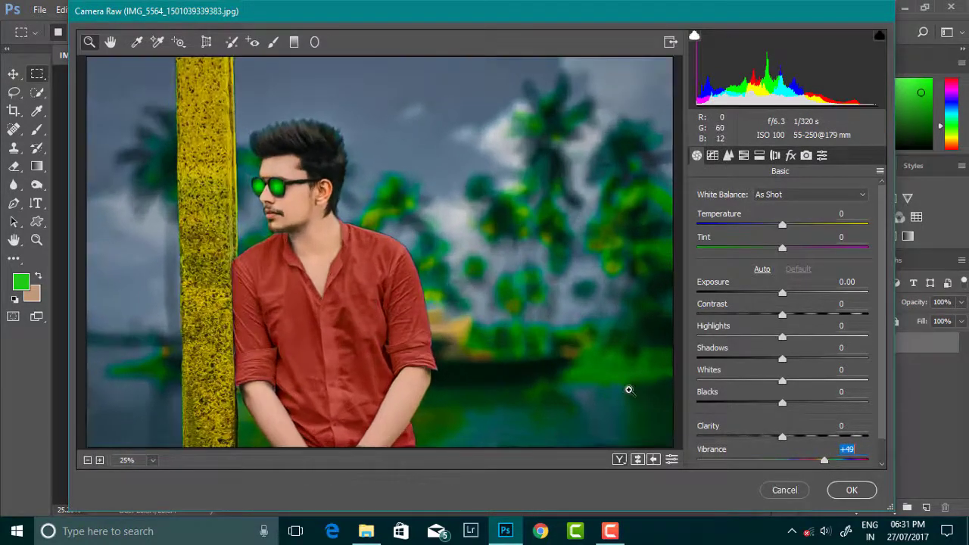
left_click_drag(826, 462, 824, 462)
left_click(727, 156)
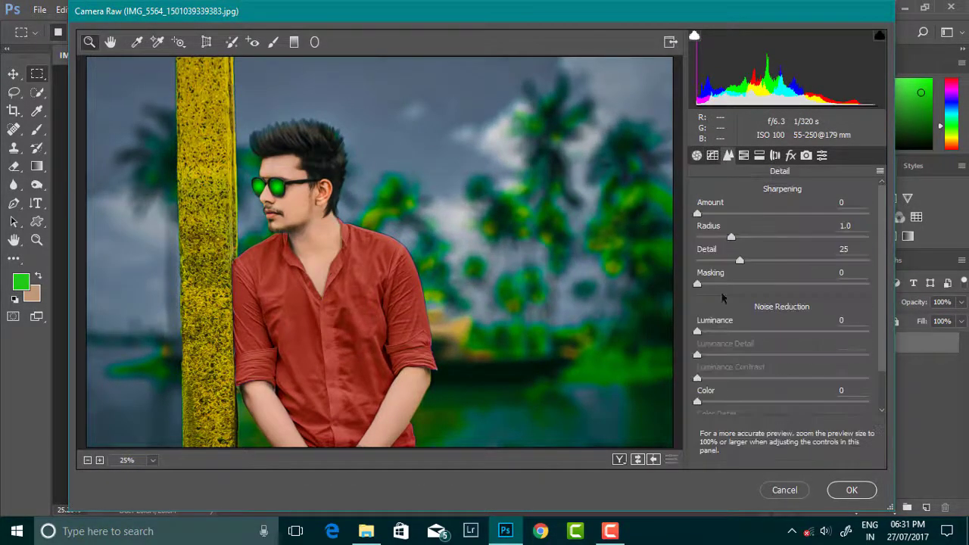
left_click(697, 156)
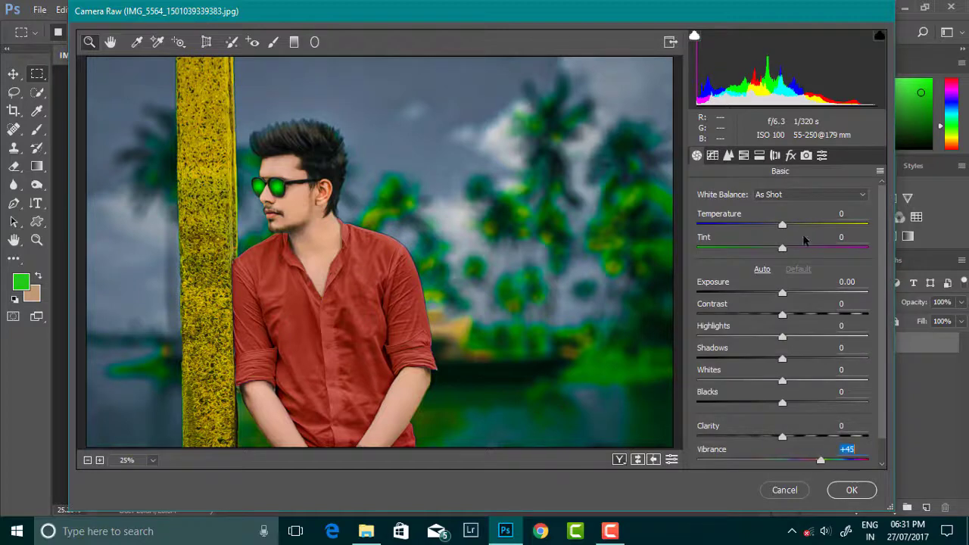
Lower Oranges saturation to -13, brighten Oranges luminance to +8, and apply the Camera Raw changes.
left_click(743, 155)
left_click_drag(787, 291, 774, 292)
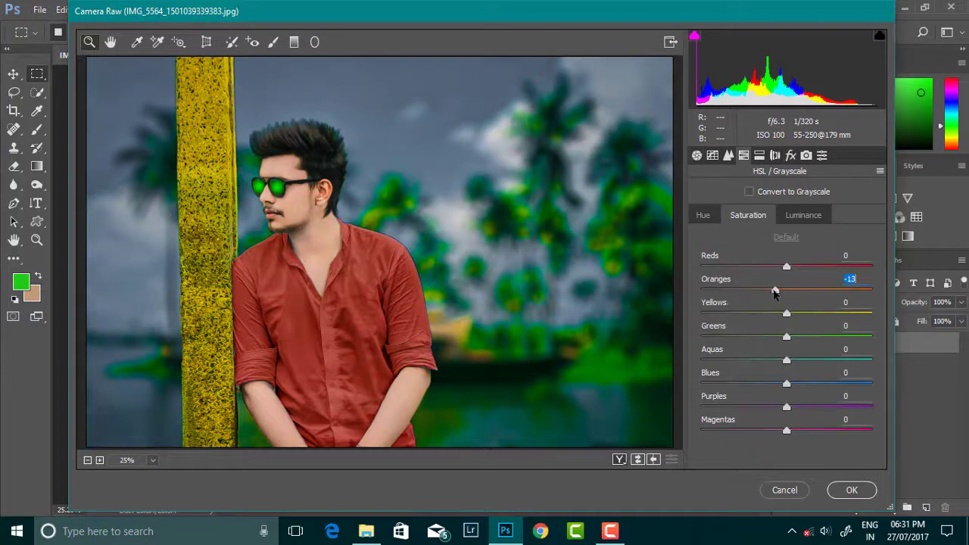
left_click(806, 216)
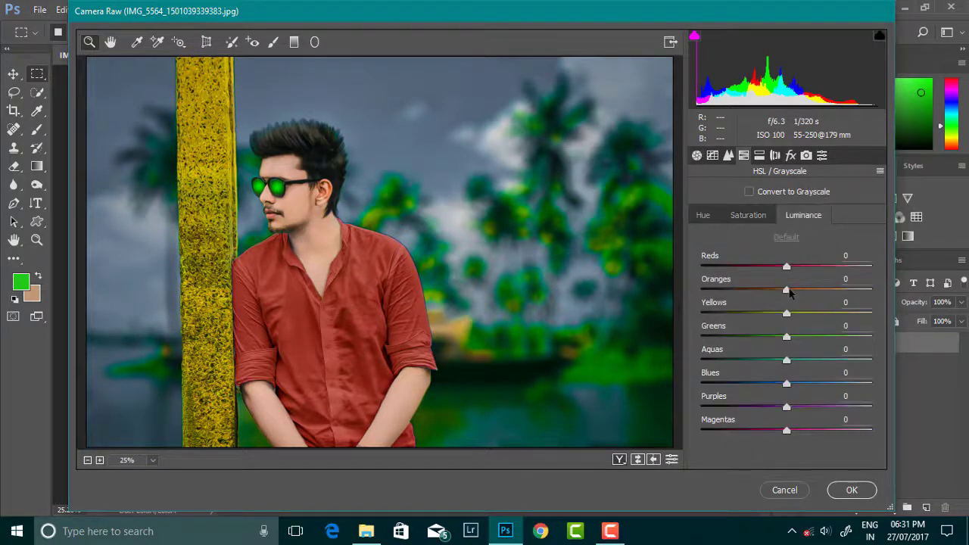
left_click(448, 224, "alt")
key("ctrl+0")
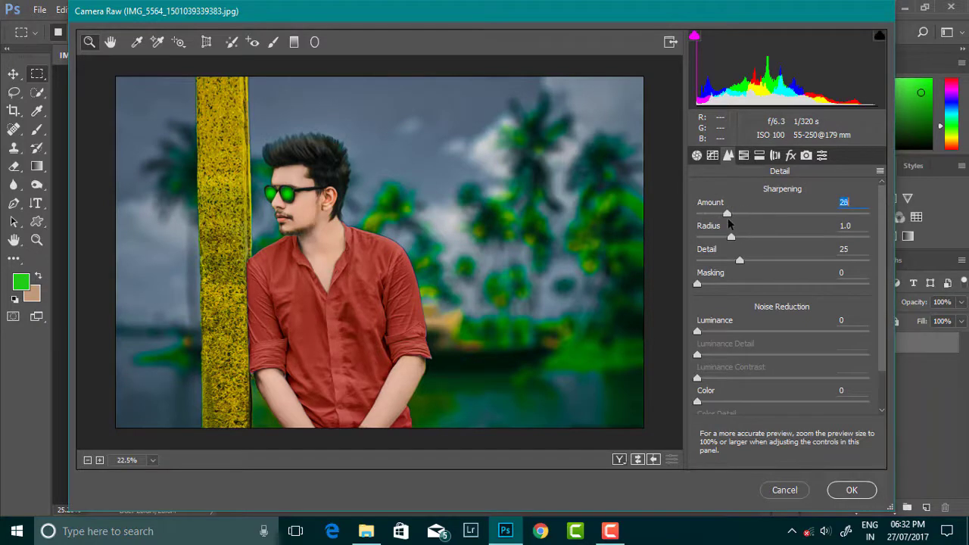
key("Return")
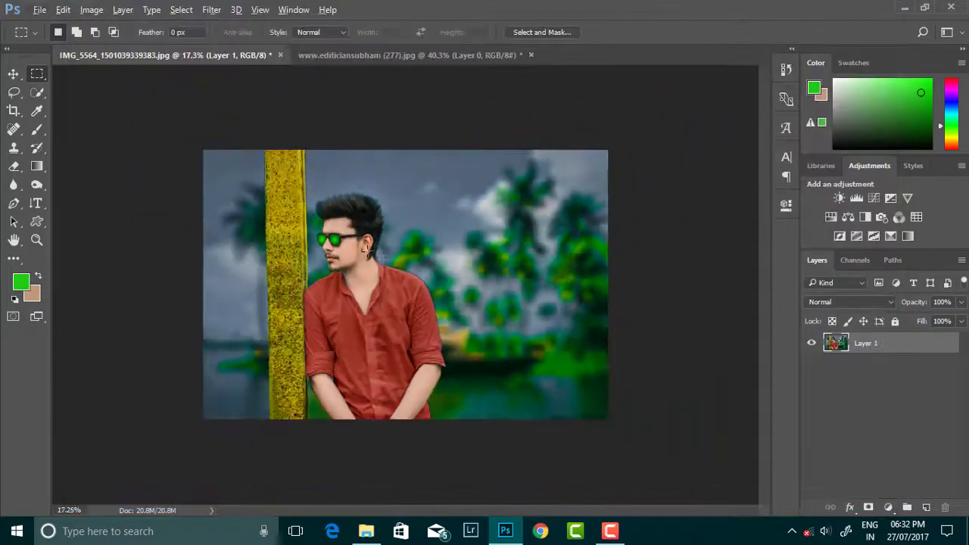
Narrow the photo layer slightly by pulling in its left edge with Free Transform.
scroll(391, 258, "down", 1)
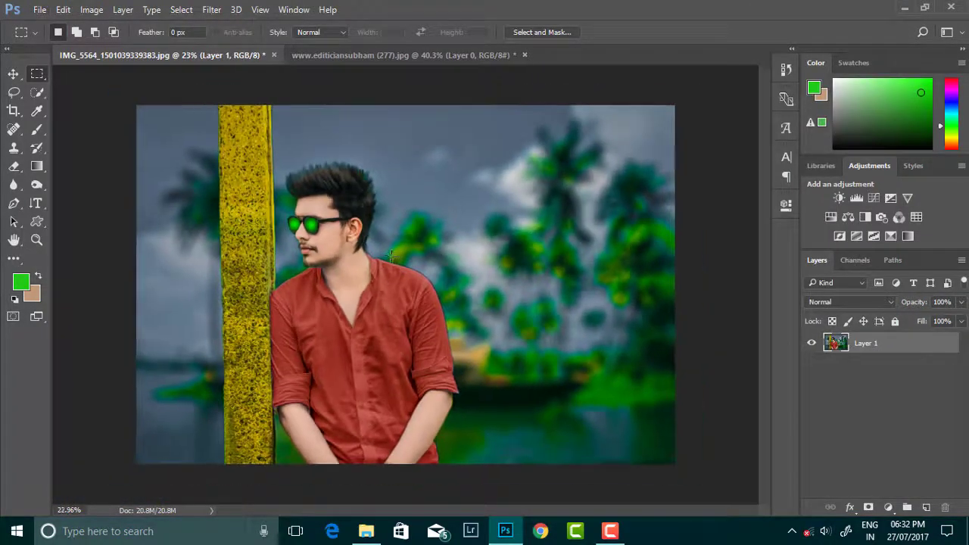
key("ctrl+t")
left_click_drag(137, 285, 146, 287)
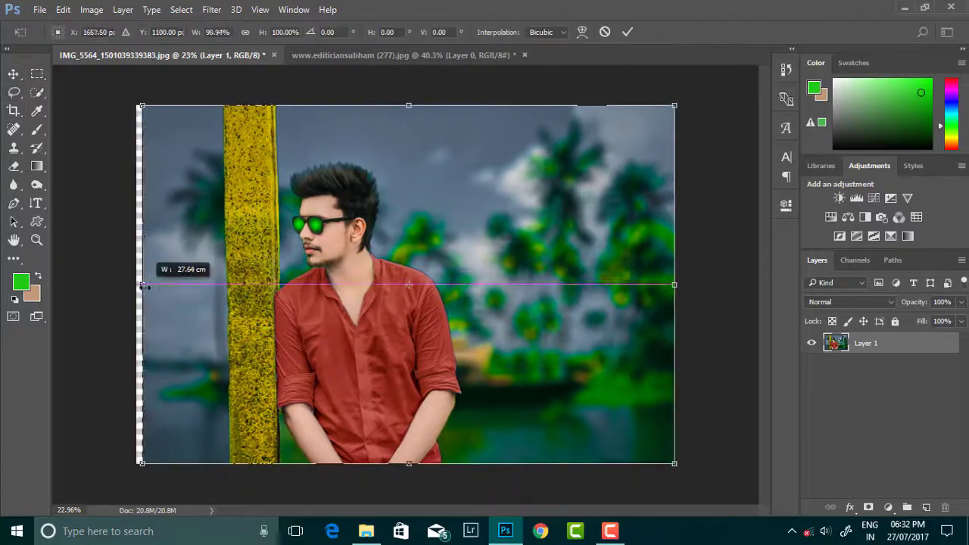
left_click(627, 32)
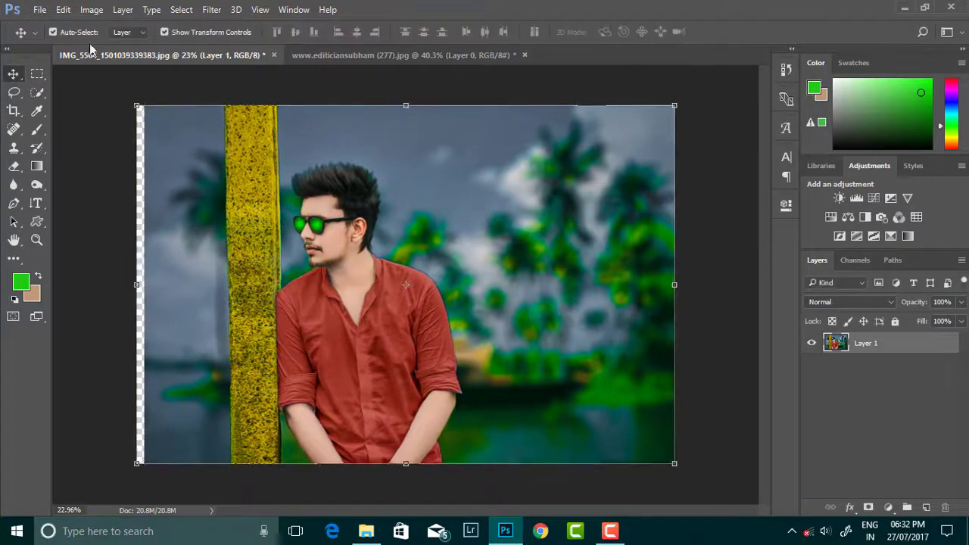
Crop away the transparent strip on the left and fit the image on screen.
left_click(12, 110)
left_click_drag(151, 283, 146, 283)
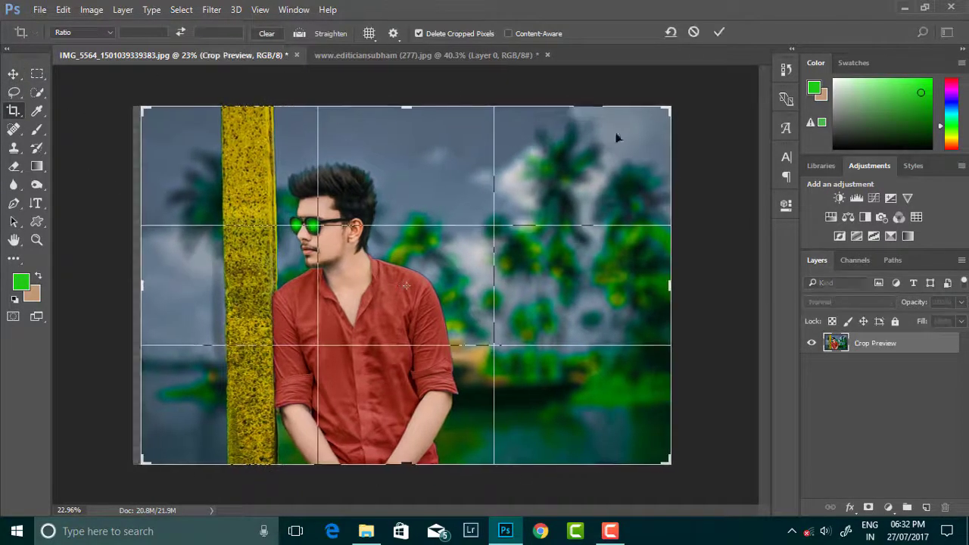
left_click(725, 33)
key("ctrl+0")
scroll(333, 217, "up", 1)
scroll(334, 219, "down", 3)
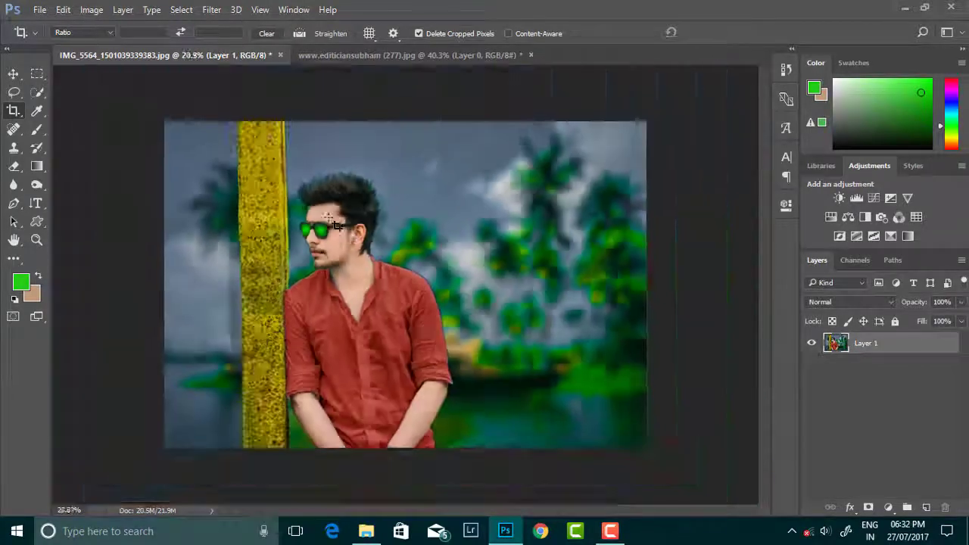
scroll(336, 225, "up", 3)
left_click(211, 9)
left_click(250, 149)
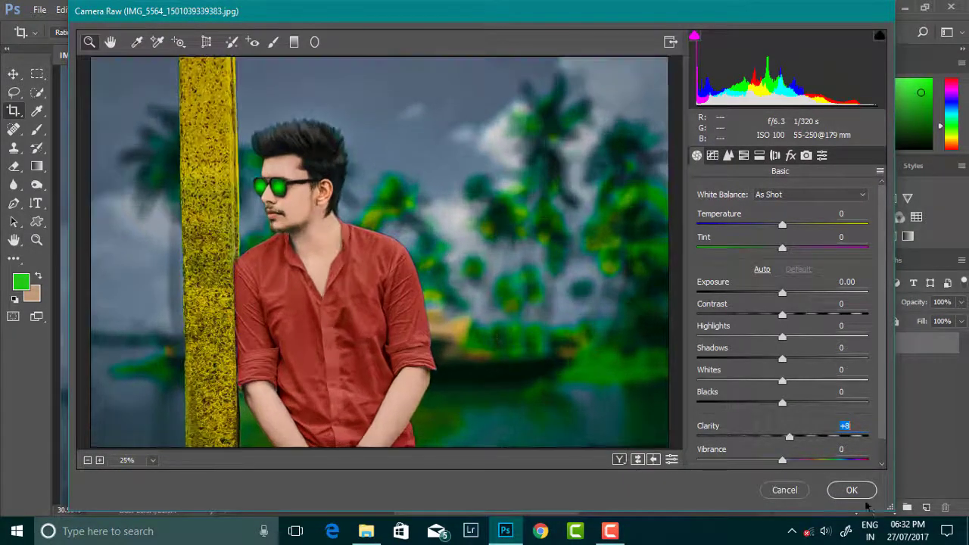
Apply Clarity +8, then a second Camera Raw pass with Sharpening Amount 33.
left_click(863, 494)
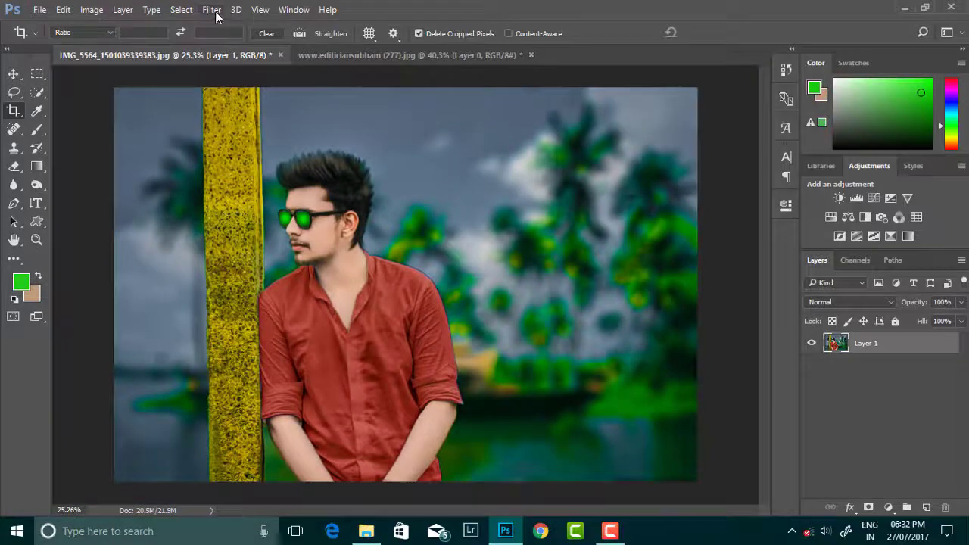
left_click(211, 9)
left_click(249, 91)
left_click(728, 155)
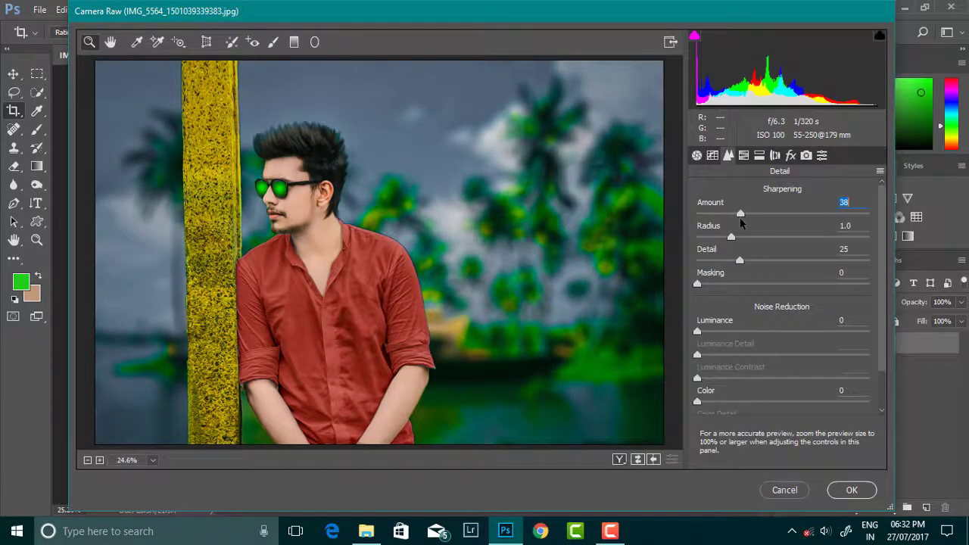
left_click_drag(727, 218, 734, 216)
left_click(319, 247, "alt")
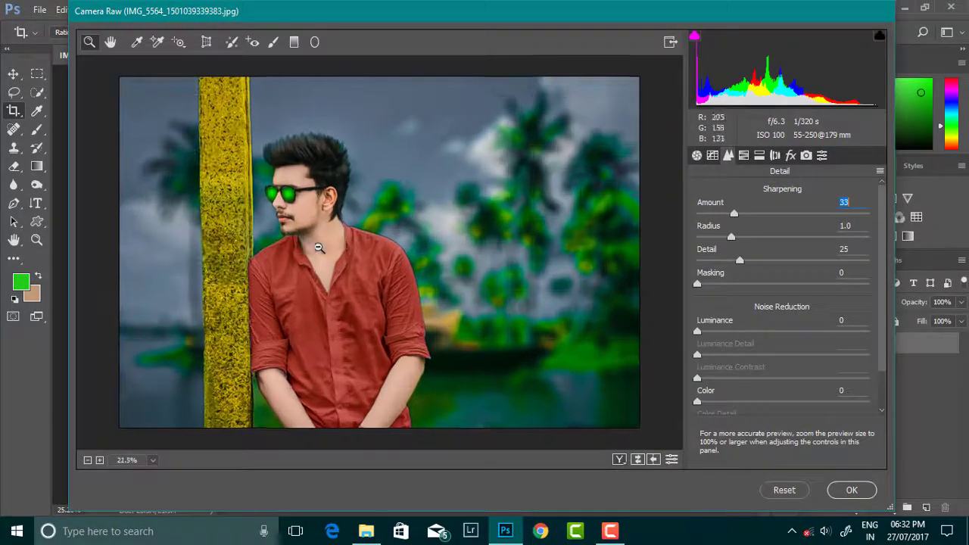
left_click(854, 490)
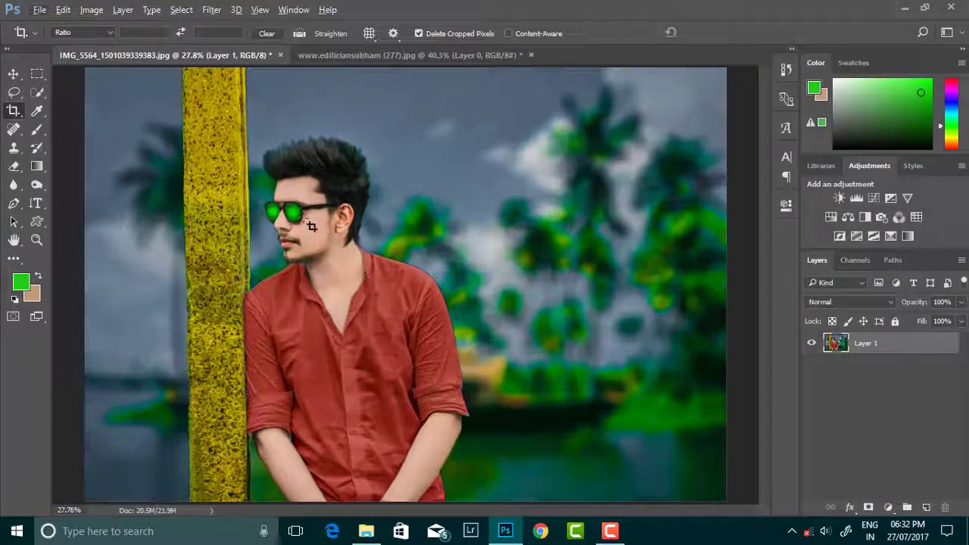
Place tattoo image 86 from the PS > Wallpaper+Png > ALL PNG tattoo folder.
left_click(39, 9)
left_click(91, 269)
left_click(72, 33)
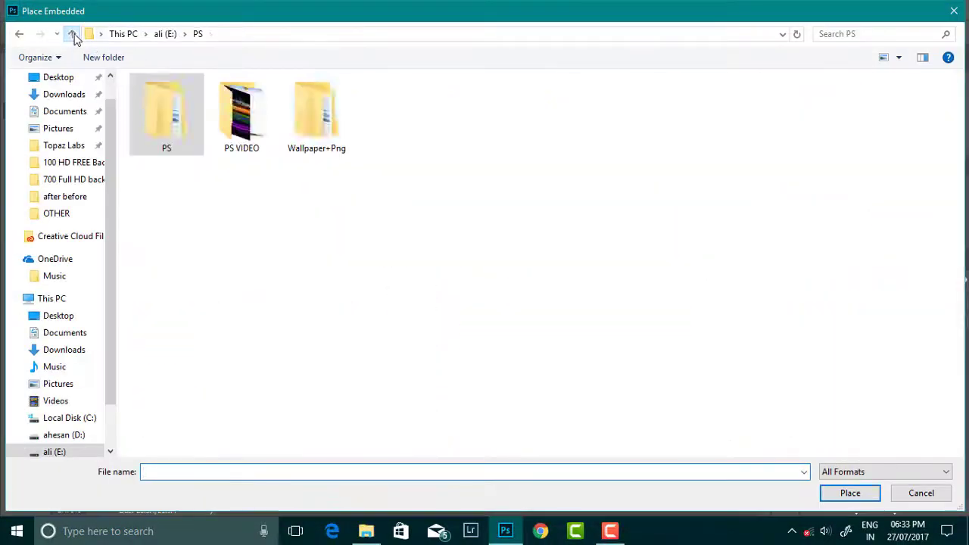
double_click(313, 109)
double_click(239, 115)
double_click(690, 241)
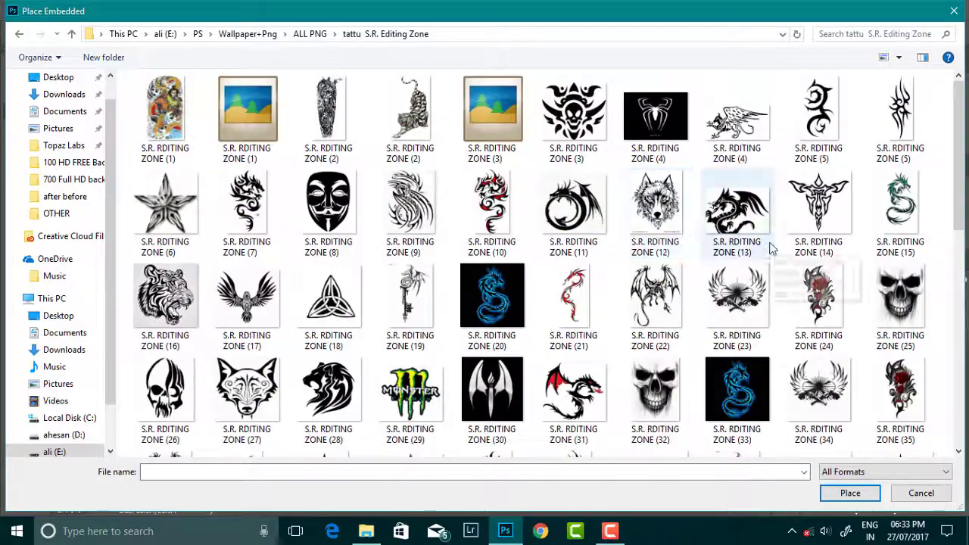
scroll(768, 245, "down", 10)
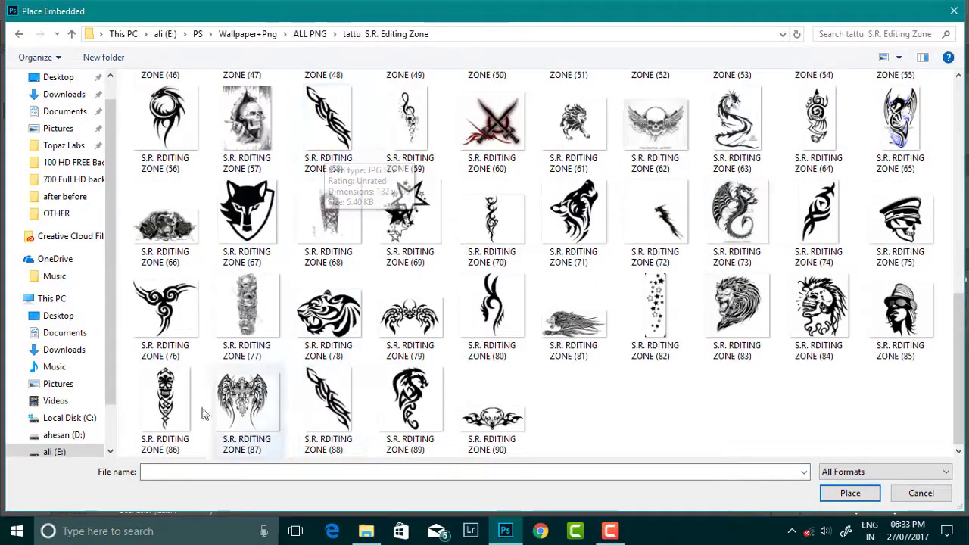
double_click(167, 397)
Scale and rotate the skull tattoo onto the right forearm and set it to Multiply.
mouse_move(485, 179)
left_mouse_down()
mouse_move(430, 252)
mouse_move(485, 300)
mouse_move(423, 363)
left_mouse_up()
left_click_drag(379, 322, 394, 439)
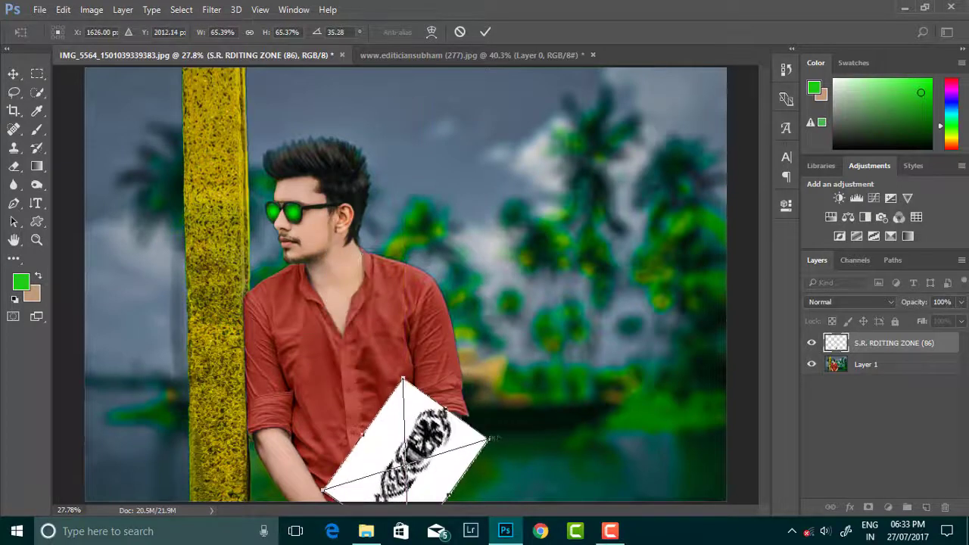
left_click_drag(463, 390, 453, 418)
left_click_drag(455, 481, 460, 473)
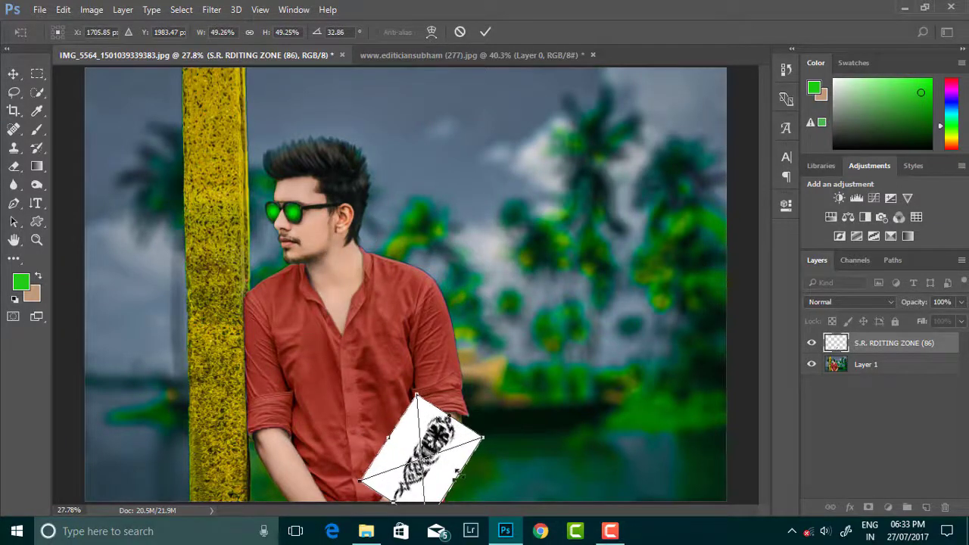
left_click(820, 302)
left_click(816, 65)
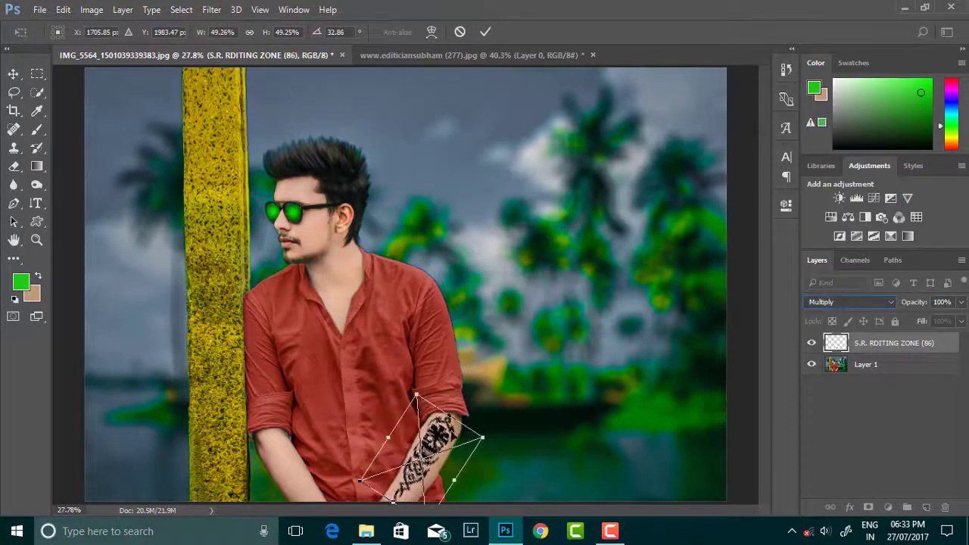
mouse_move(447, 433)
left_mouse_down()
mouse_move(443, 442)
mouse_move(489, 440)
left_mouse_up()
mouse_move(437, 466)
left_mouse_down()
mouse_move(428, 468)
mouse_move(456, 401)
left_mouse_up()
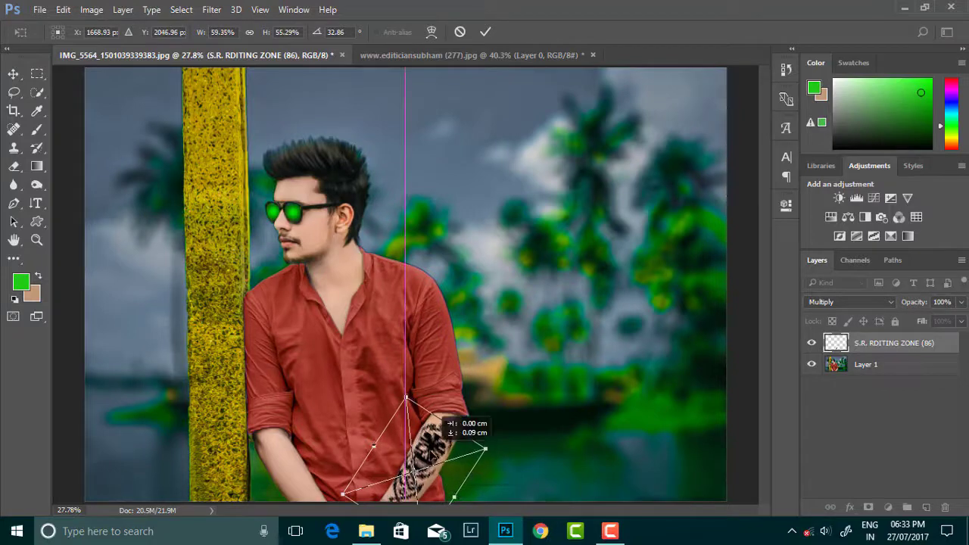
left_click(486, 31)
Re-transform the forearm tattoo, shortening it and enlarging it slightly to fit the arm.
key("c")
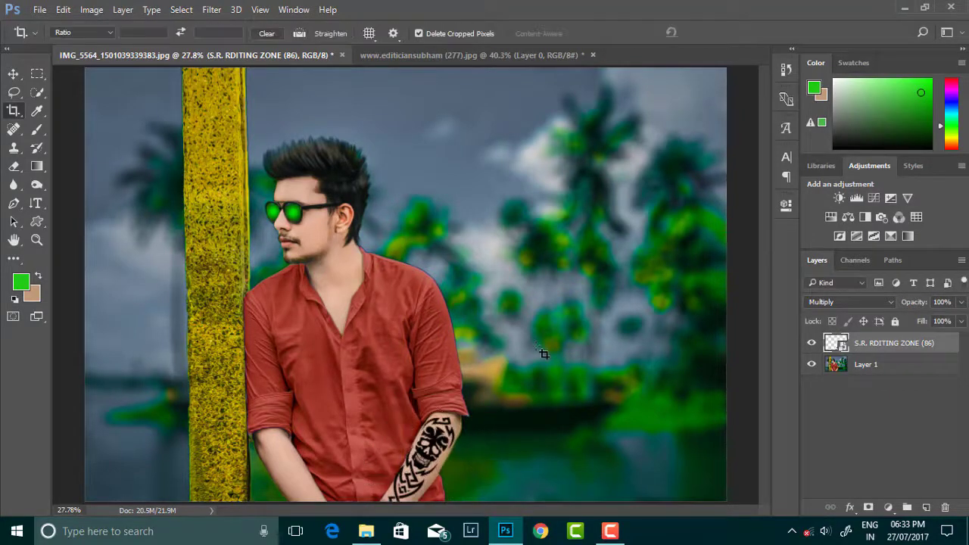
scroll(445, 417, "up", 3)
scroll(445, 417, "down", 2)
key("ctrl+t")
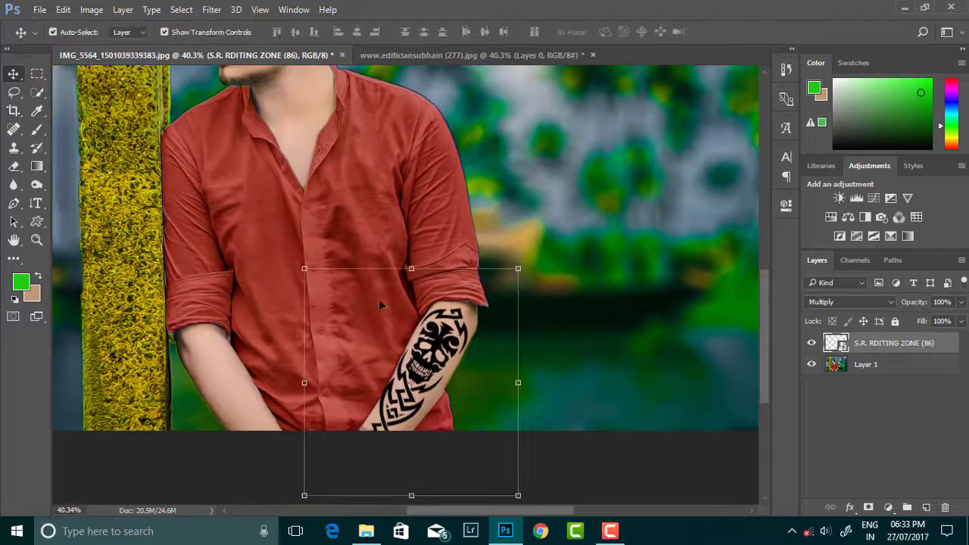
mouse_move(378, 300)
left_mouse_down()
mouse_move(386, 340)
mouse_move(358, 347)
left_mouse_up()
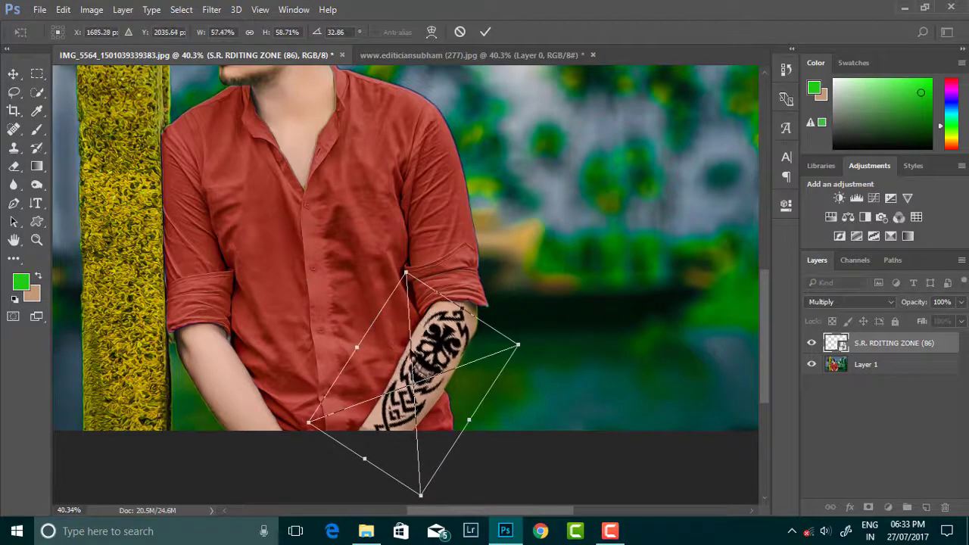
left_click_drag(365, 459, 382, 434)
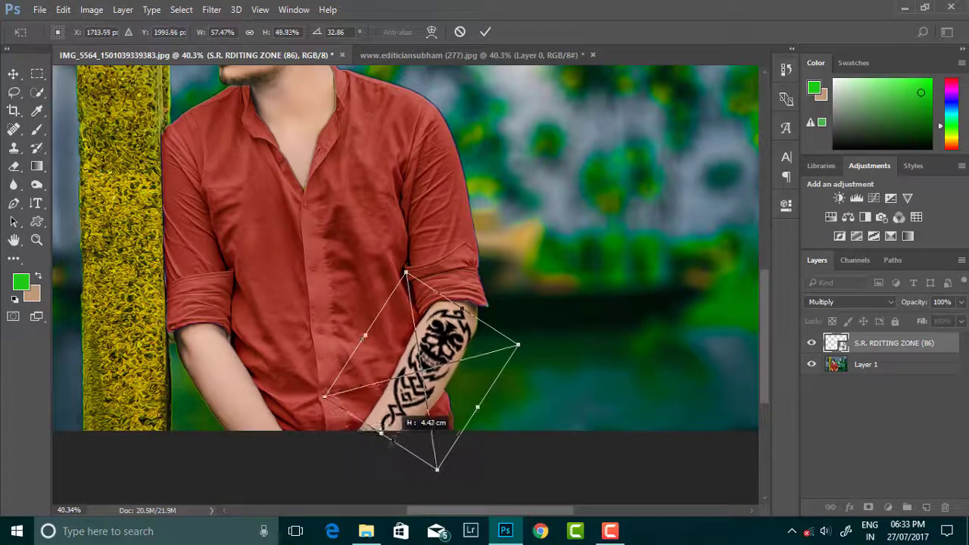
left_click_drag(517, 345, 521, 345)
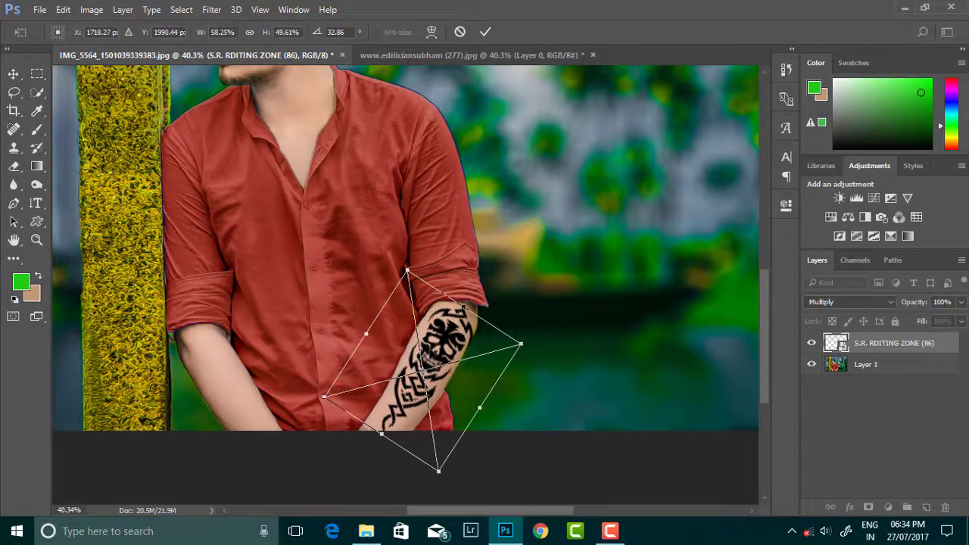
left_click(485, 32)
Fit the whole image on screen and switch between the tattoo and base photo layers.
left_click(579, 386)
key("ctrl+0")
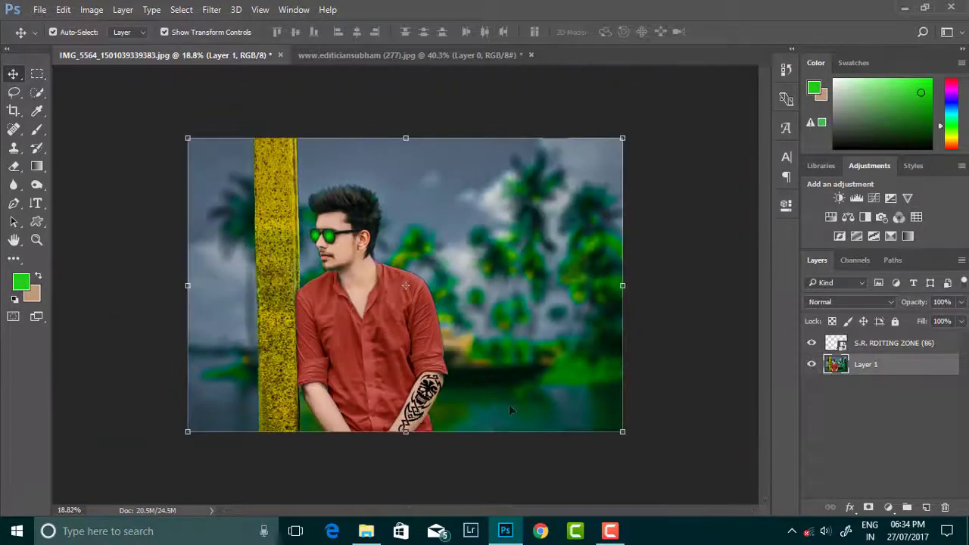
left_click(893, 343)
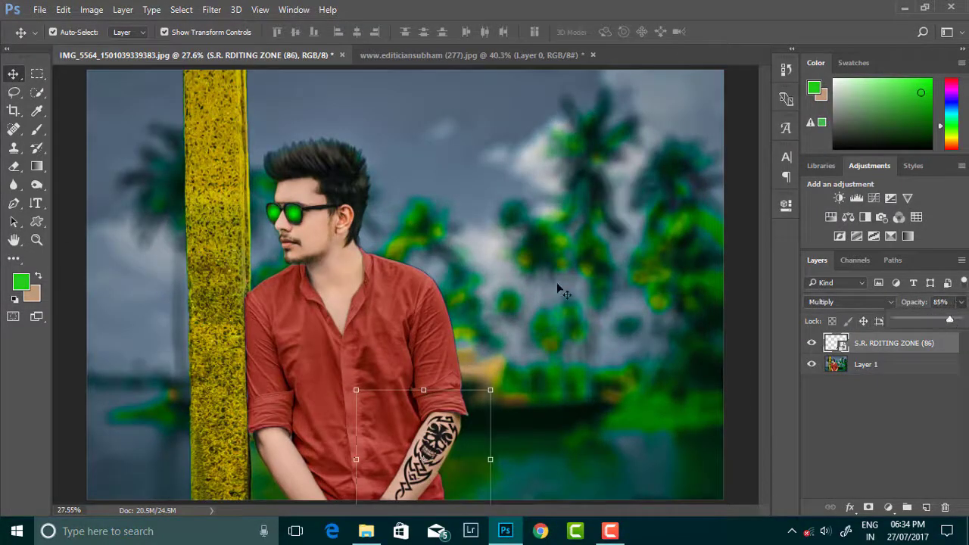
left_click(601, 313)
scroll(411, 426, "down", 2)
scroll(288, 433, "up", 4)
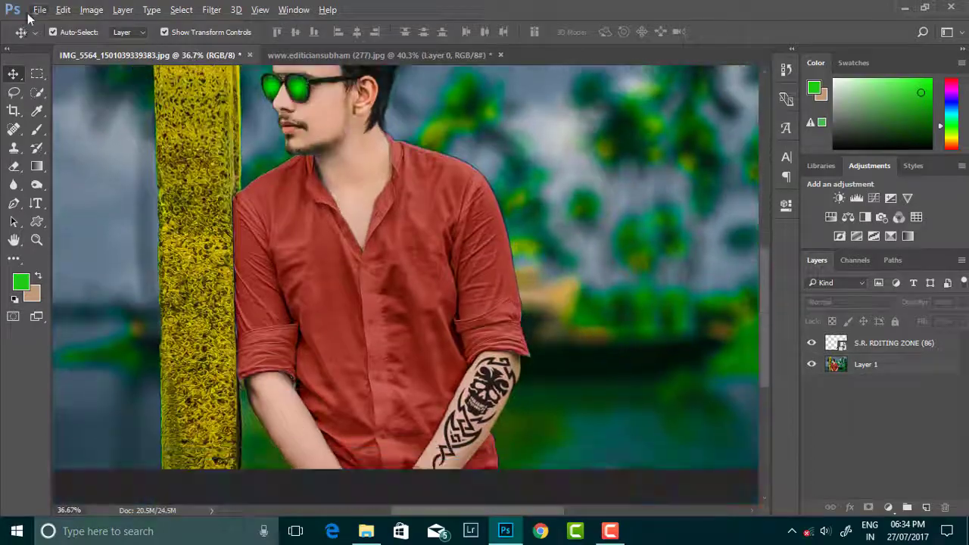
Place Embedded the ZONE (5) tribal tattoo image into the photo.
left_click(39, 9)
left_click(76, 268)
scroll(614, 288, "down", 5)
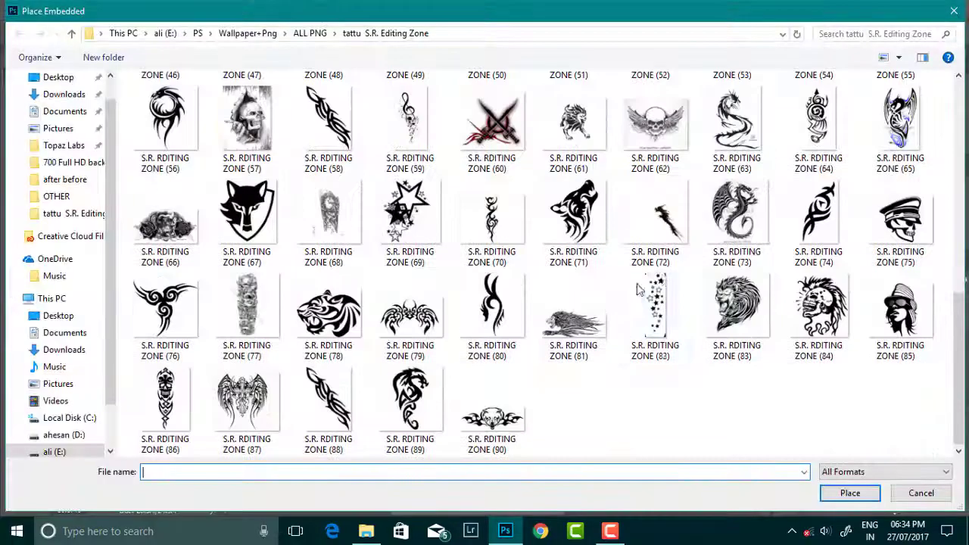
scroll(424, 292, "up", 5)
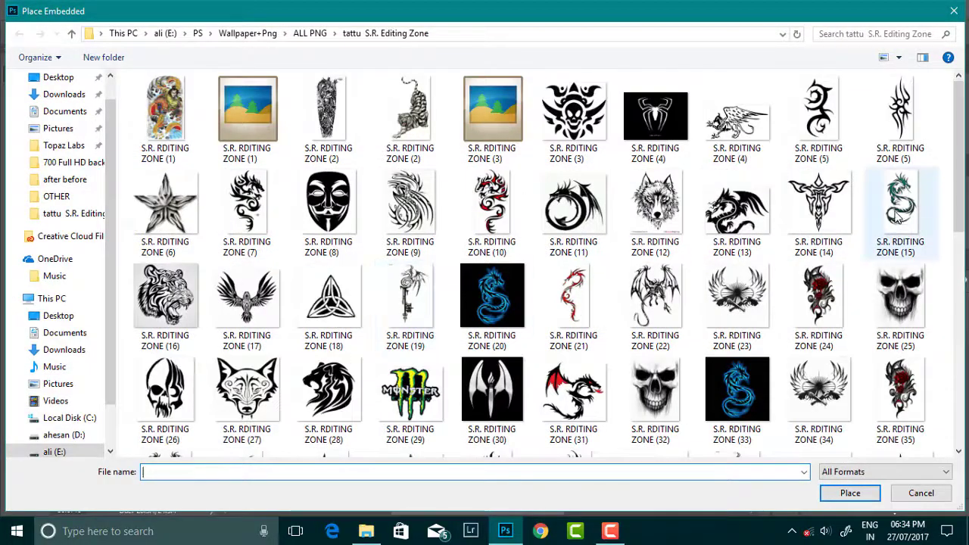
double_click(900, 113)
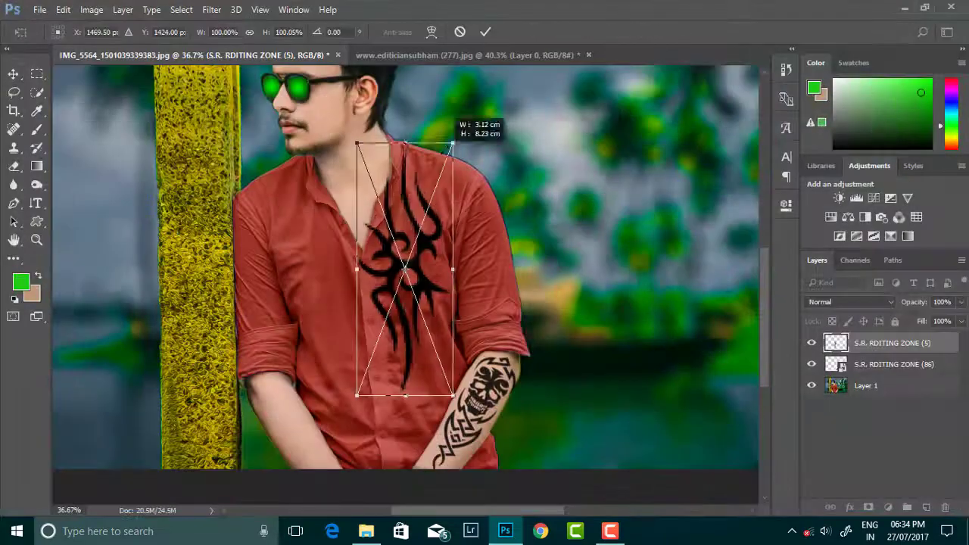
Shrink and rotate the ZONE (5) tattoo onto the side of the neck and commit it.
mouse_move(454, 139)
left_mouse_down()
mouse_move(385, 138)
mouse_move(400, 137)
left_mouse_up()
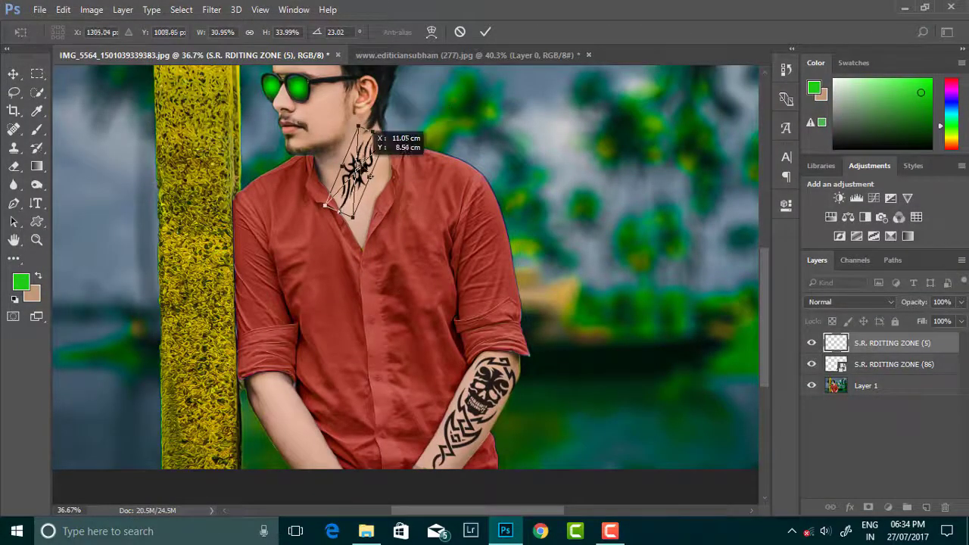
left_click_drag(363, 174, 365, 168)
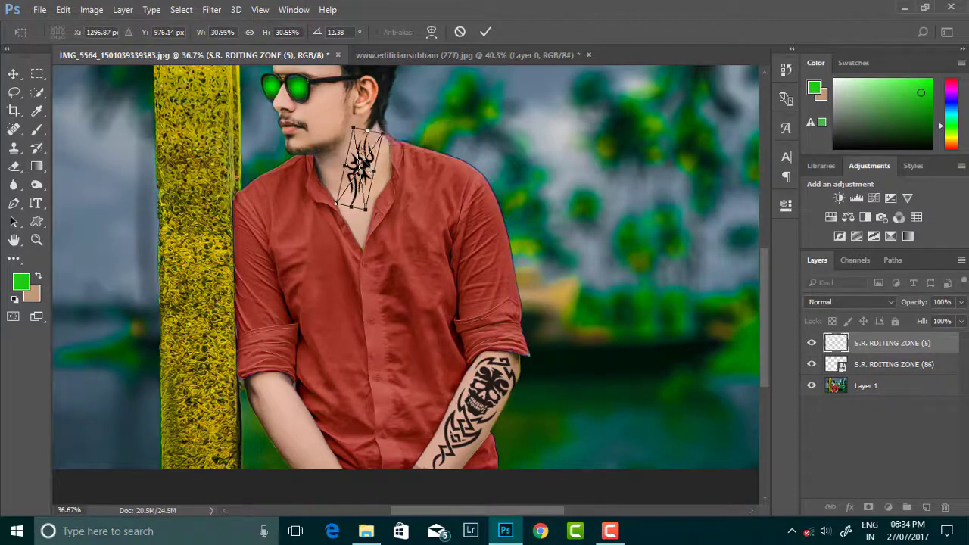
left_click(485, 31)
left_click(446, 183)
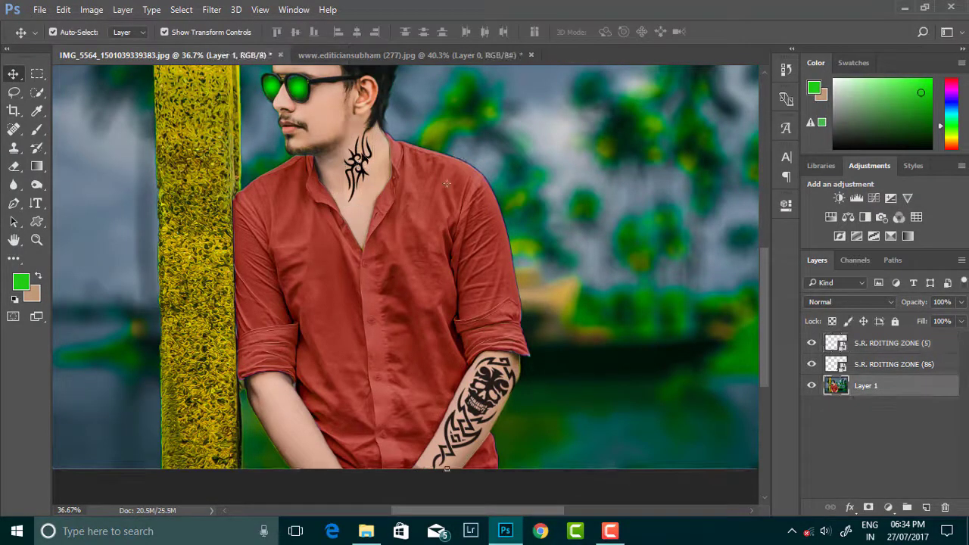
scroll(447, 183, "down", 2)
scroll(287, 113, "down", 1)
scroll(286, 113, "down", 1)
scroll(372, 288, "down", 1)
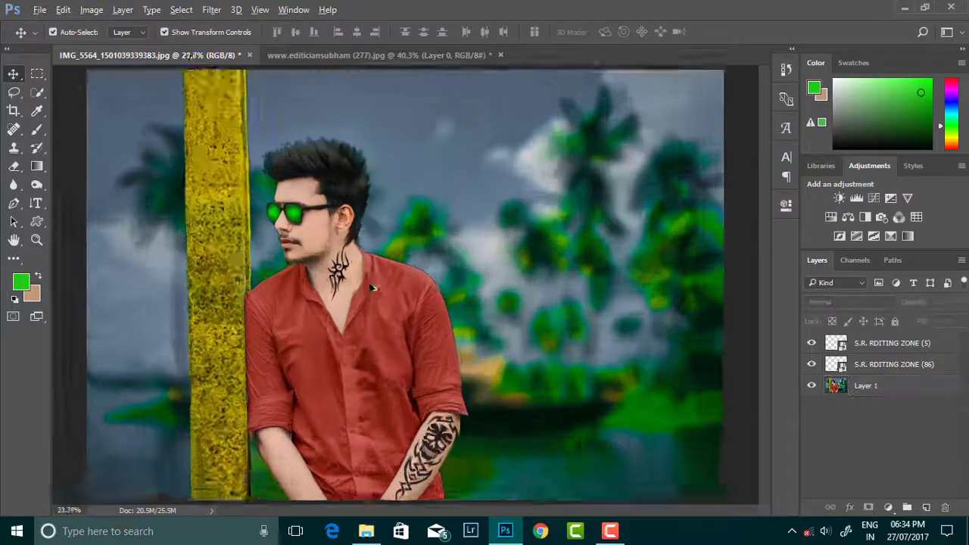
scroll(371, 288, "up", 5)
Switch between the neck tattoo and base photo layers, then deselect all layers.
left_click(324, 267)
left_click(601, 279)
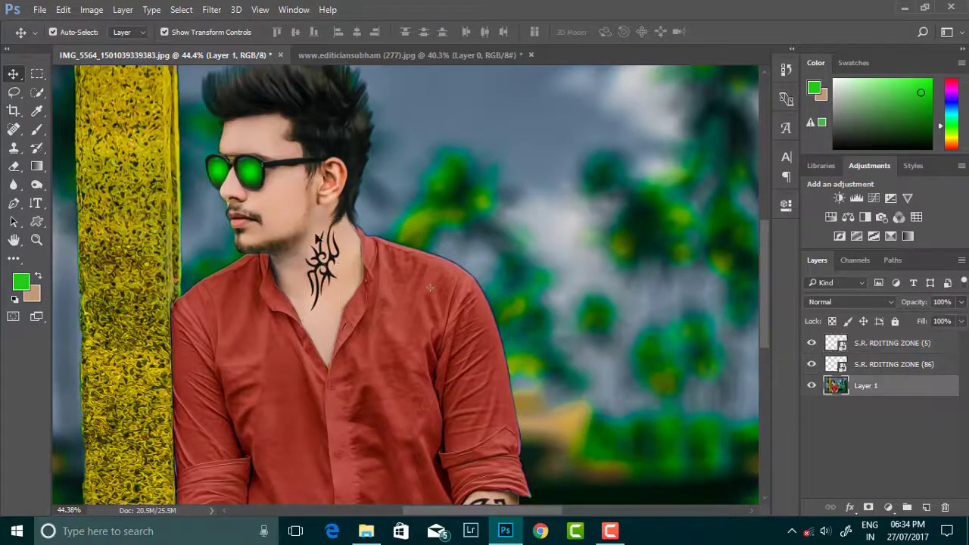
scroll(394, 259, "down", 2)
left_click(94, 212)
scroll(333, 257, "up", 1)
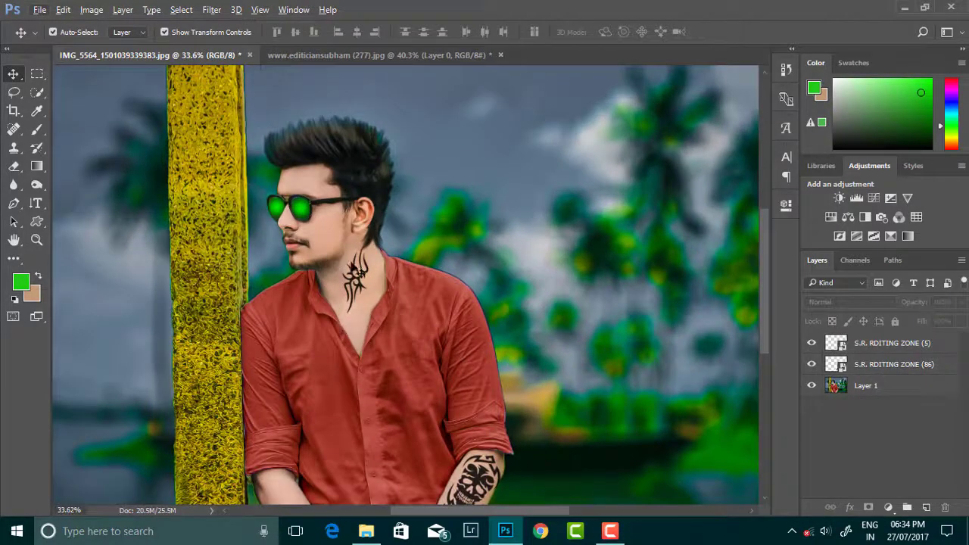
scroll(361, 274, "down", 1)
scroll(367, 306, "down", 1)
scroll(367, 307, "up", 1)
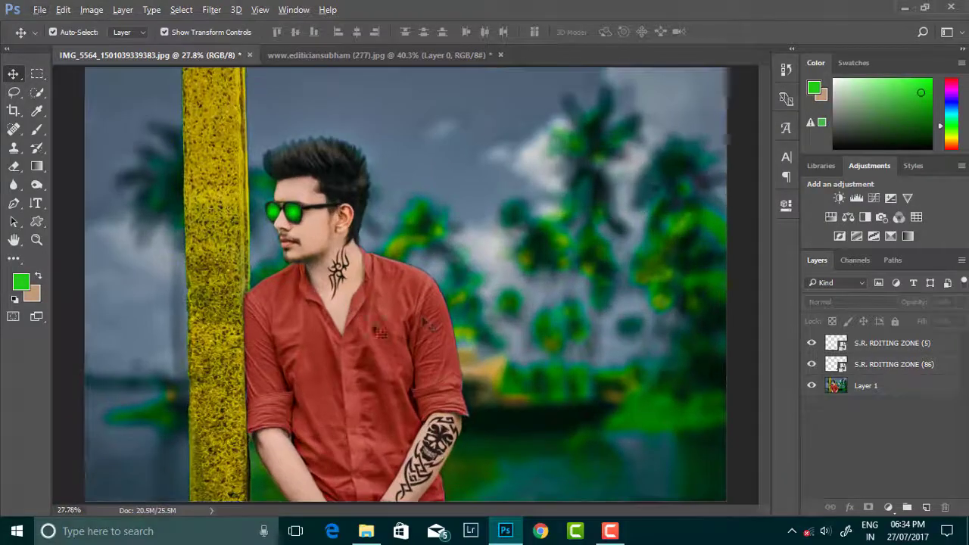
Merge all visible portrait and tattoo layers into a single layer.
right_click(910, 391)
left_click(651, 491)
scroll(526, 310, "down", 1)
scroll(371, 285, "up", 1)
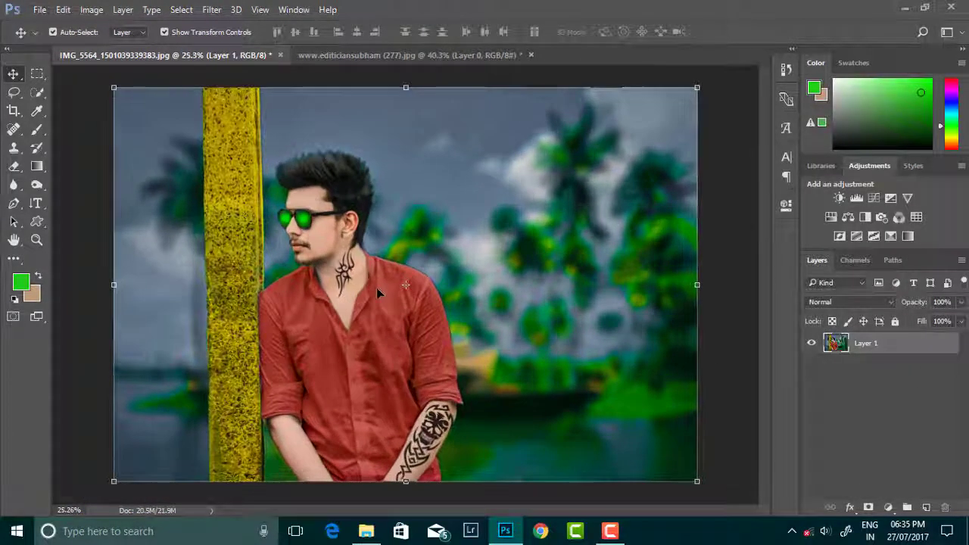
scroll(376, 287, "down", 1)
Apply a Camera Raw Filter with blacks reset, sharpening slightly lowered and shadows lifted.
left_click(211, 9)
left_click(253, 93)
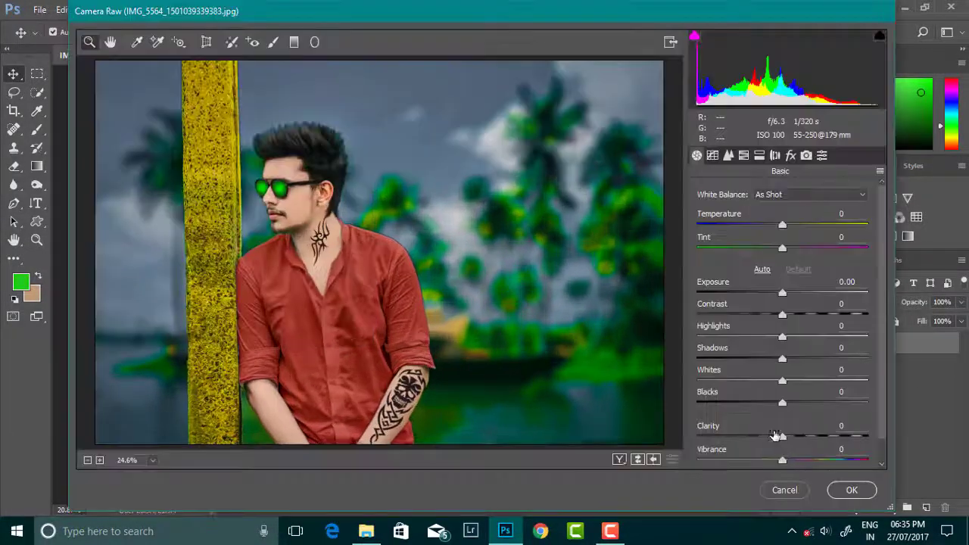
mouse_move(782, 402)
left_mouse_down()
mouse_move(750, 402)
mouse_move(773, 405)
left_mouse_up()
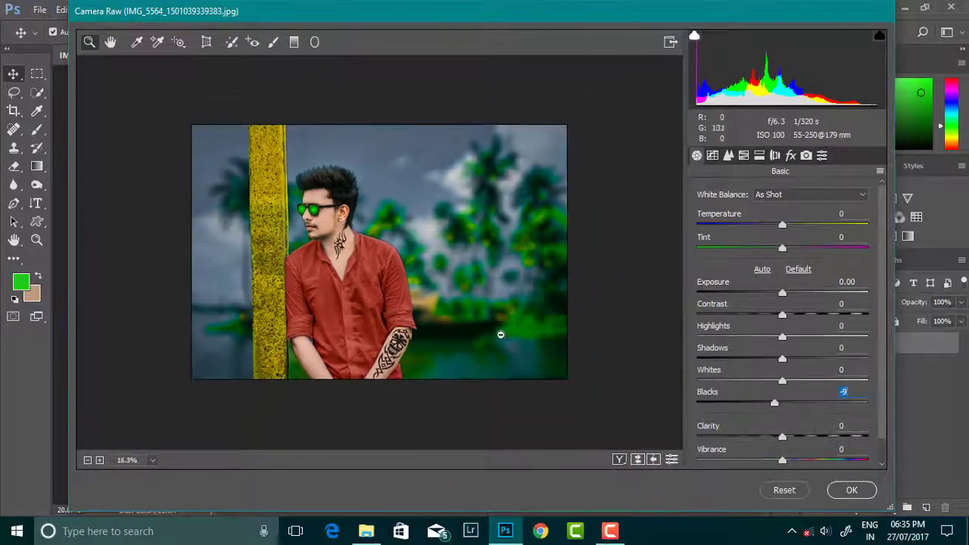
double_click(781, 400)
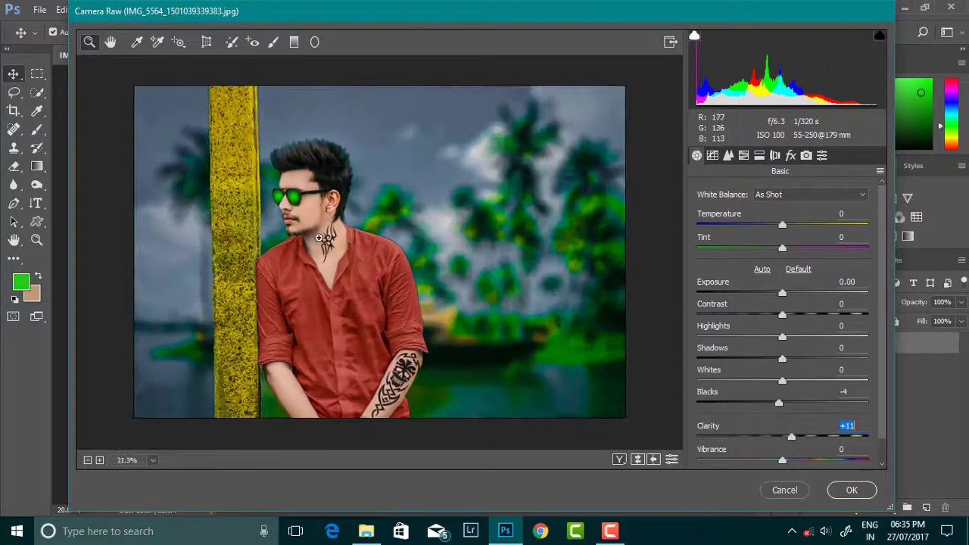
left_click(728, 155)
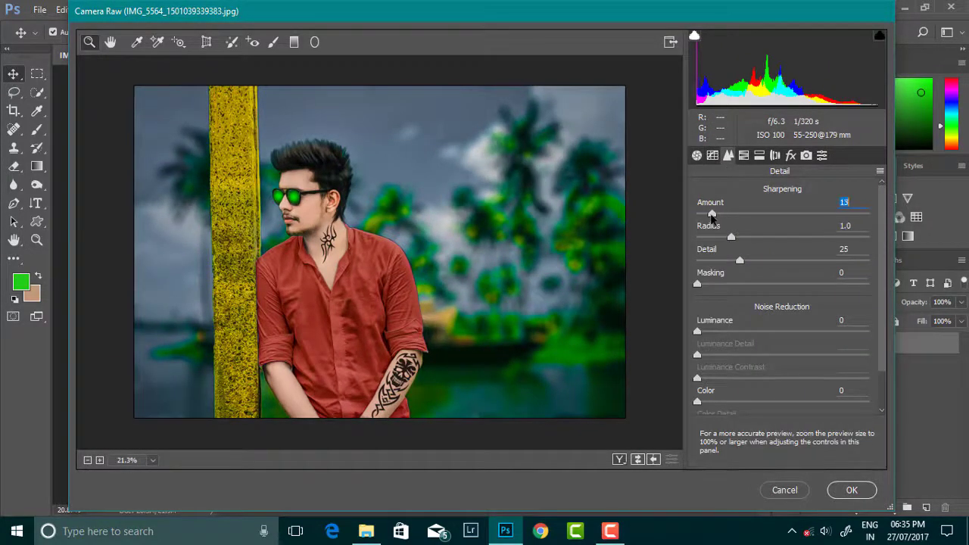
left_click_drag(711, 218, 710, 218)
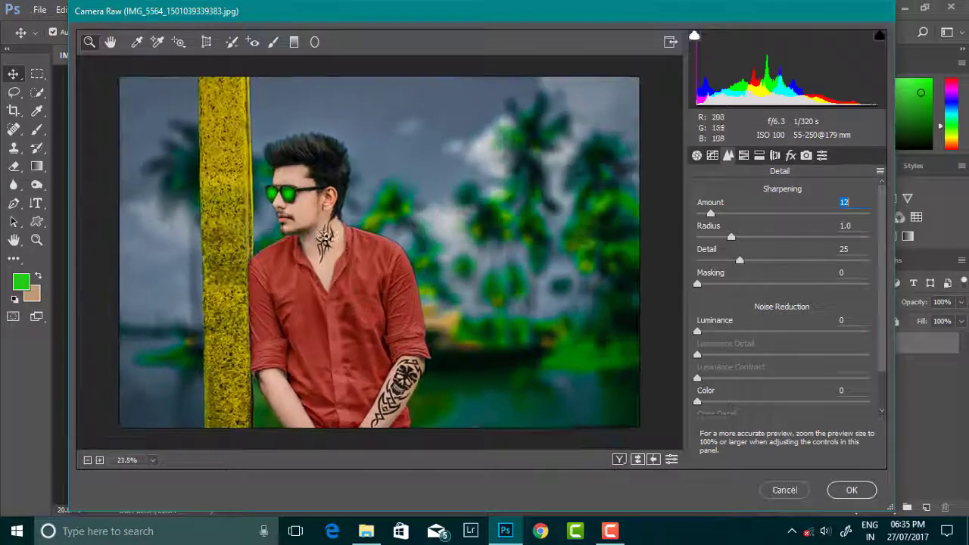
left_click(697, 155)
left_click_drag(794, 359, 800, 360)
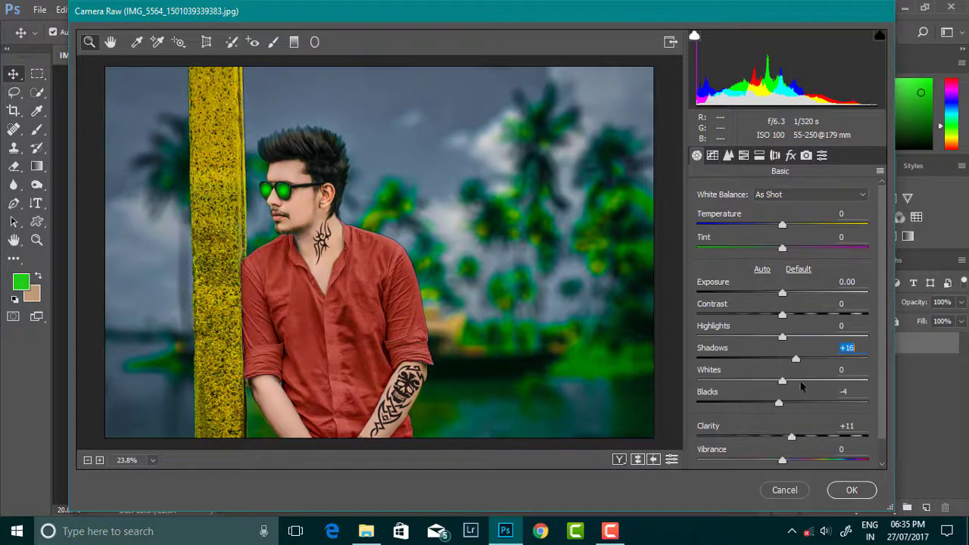
key("Return")
key("ctrl+0")
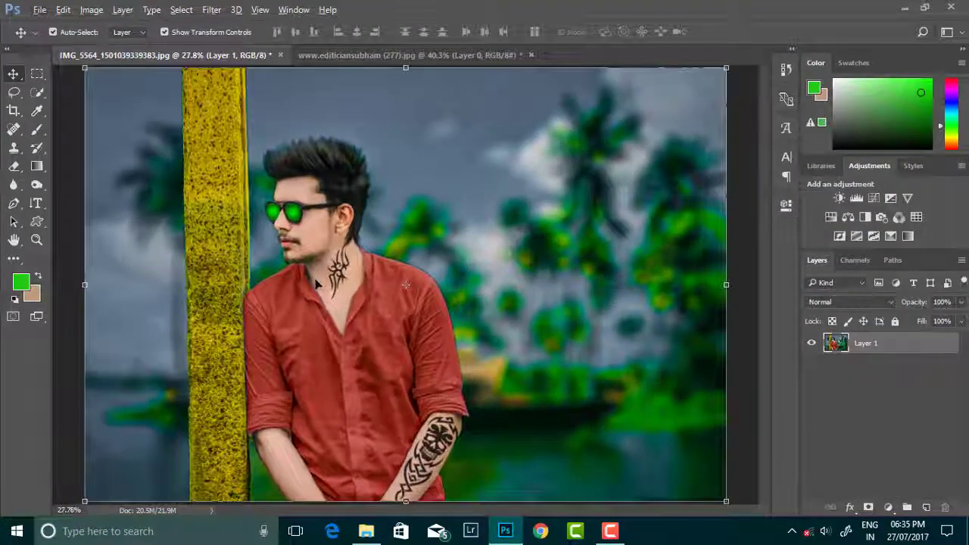
Place the ZONE (5) tribal tattoo image as an embedded layer.
left_click(39, 9)
left_click(83, 240)
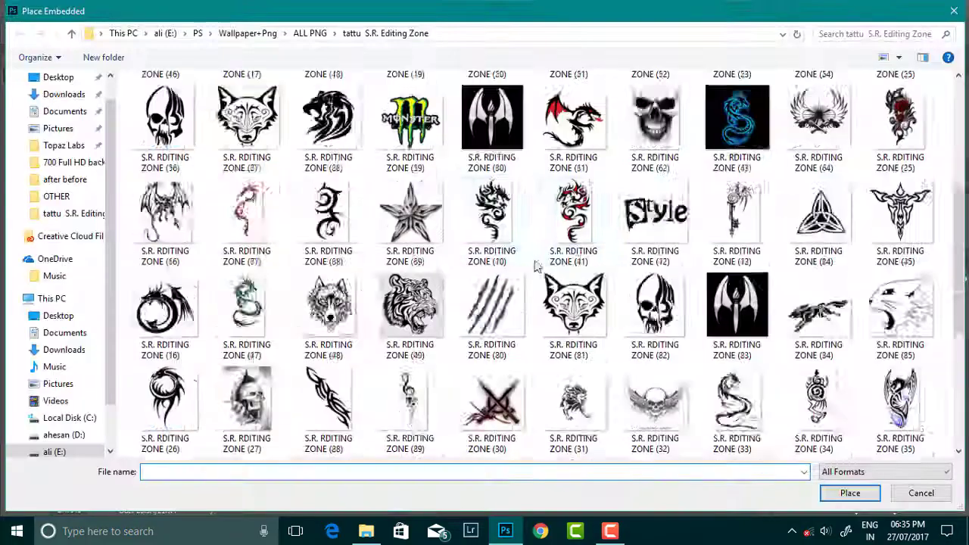
scroll(615, 285, "down", 5)
scroll(619, 303, "up", 5)
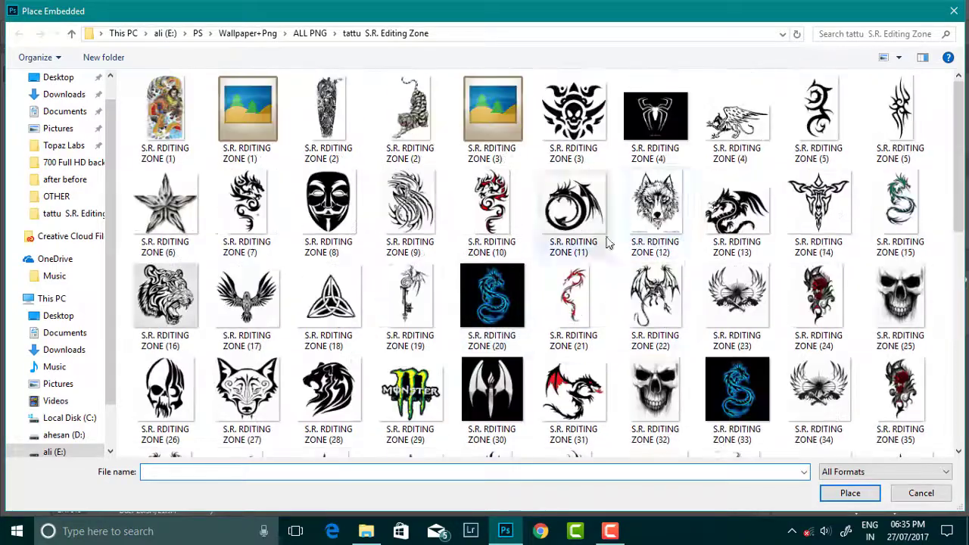
double_click(900, 114)
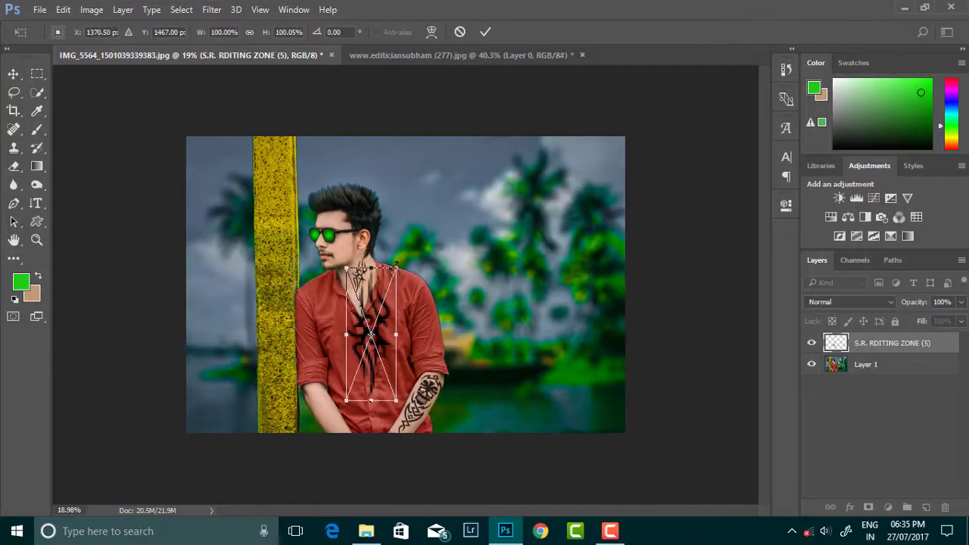
Shrink, rotate and position the tattoo onto the left forearm, then commit the transform.
mouse_move(346, 268)
left_mouse_down()
mouse_move(371, 333)
mouse_move(325, 424)
mouse_move(333, 455)
left_mouse_up()
scroll(317, 440, "up", 5)
scroll(379, 303, "down", 5)
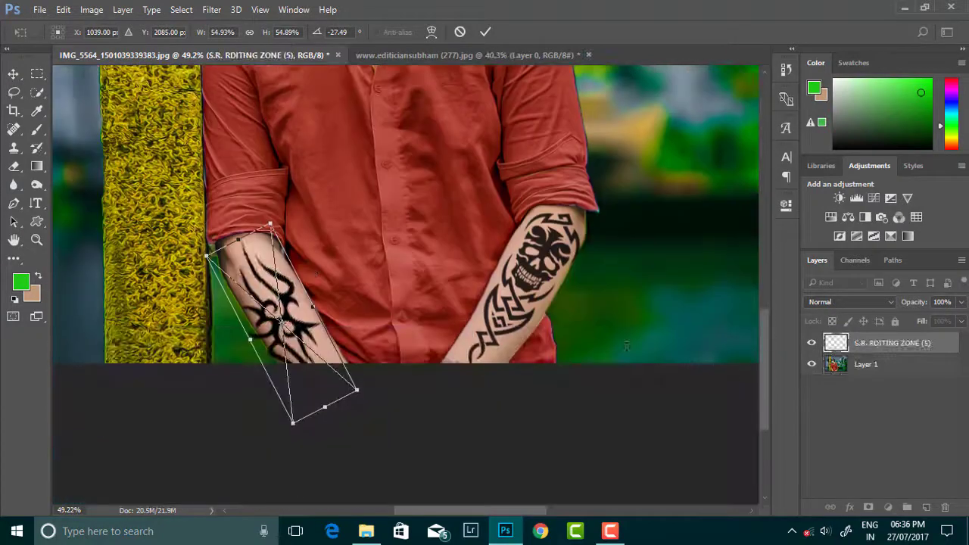
left_click_drag(350, 392, 336, 372)
left_click_drag(280, 257, 289, 262)
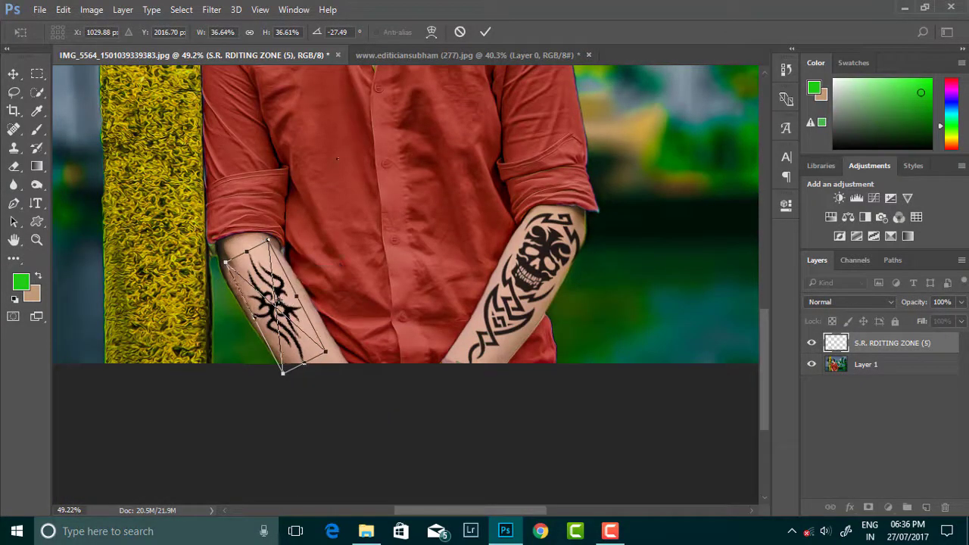
left_click(486, 31)
Merge the forearm tattoo into the base photo with Merge Visible.
left_click(561, 396)
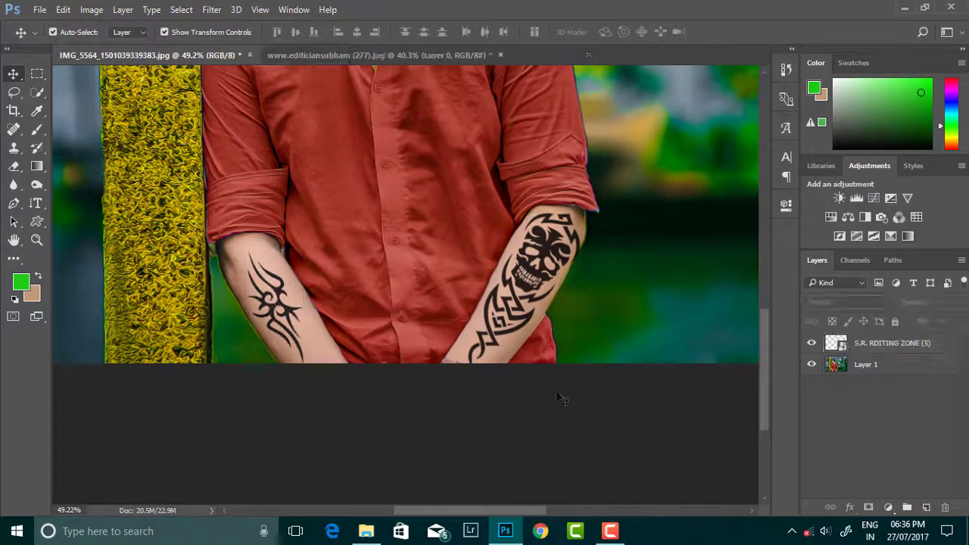
scroll(560, 396, "down", 3)
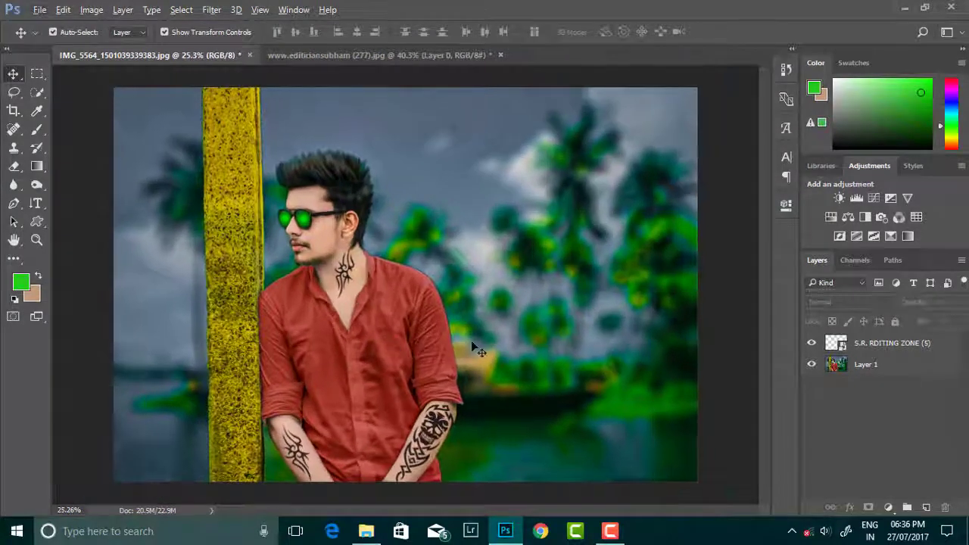
right_click(890, 369)
left_click(628, 496)
key("ctrl+t")
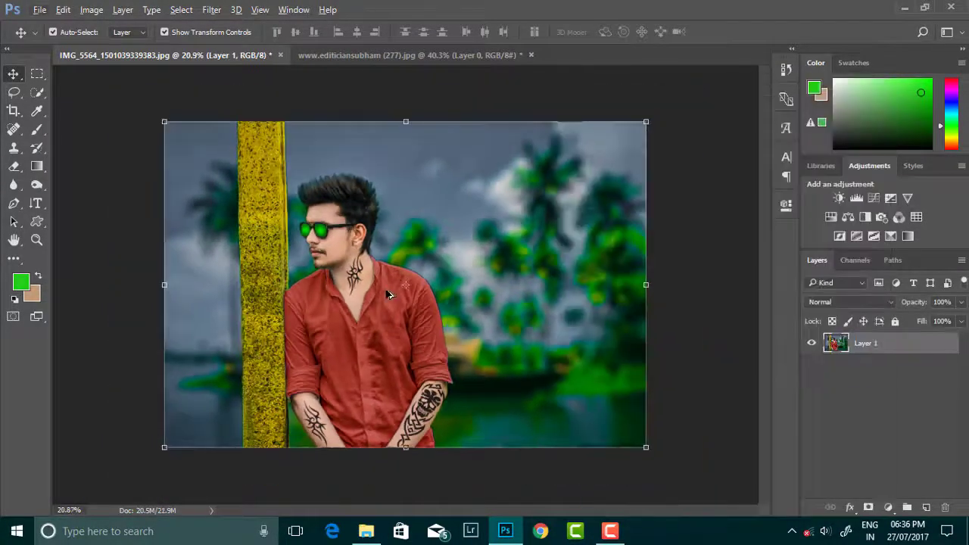